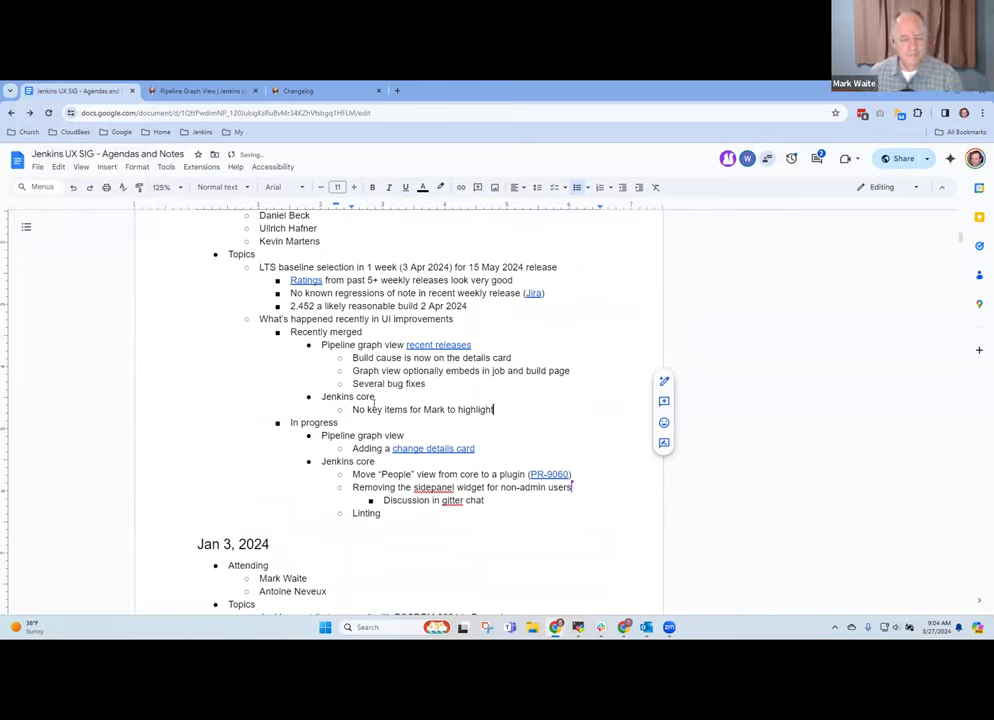
Open the linked change details card pull request from the In progress notes and examine its prototype.
click(495, 409)
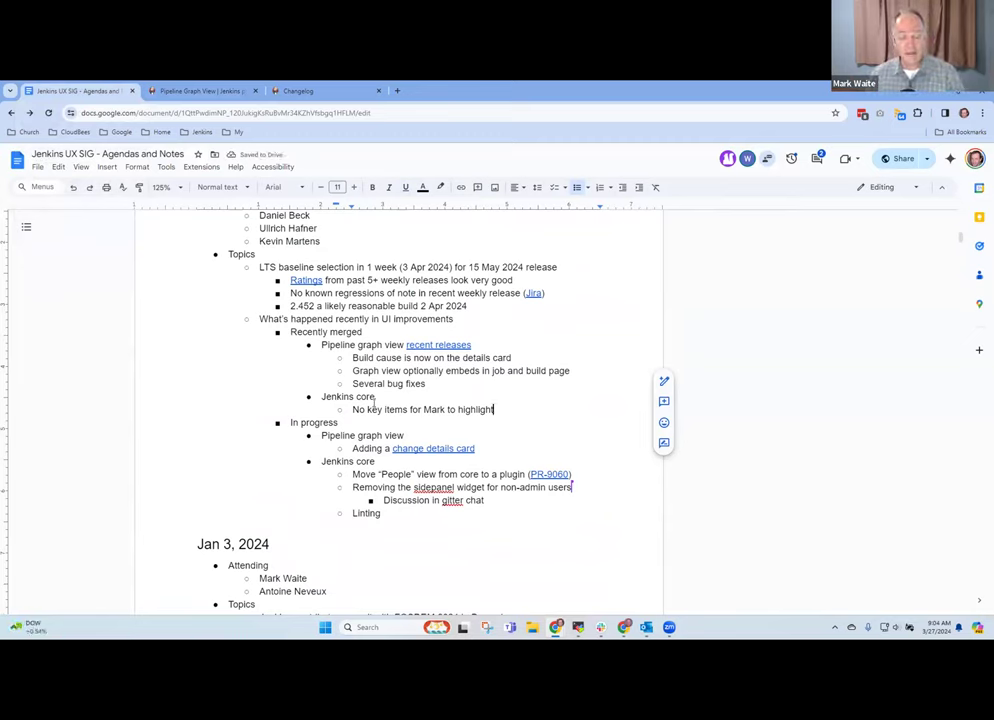
click(358, 420)
triple_click(358, 418)
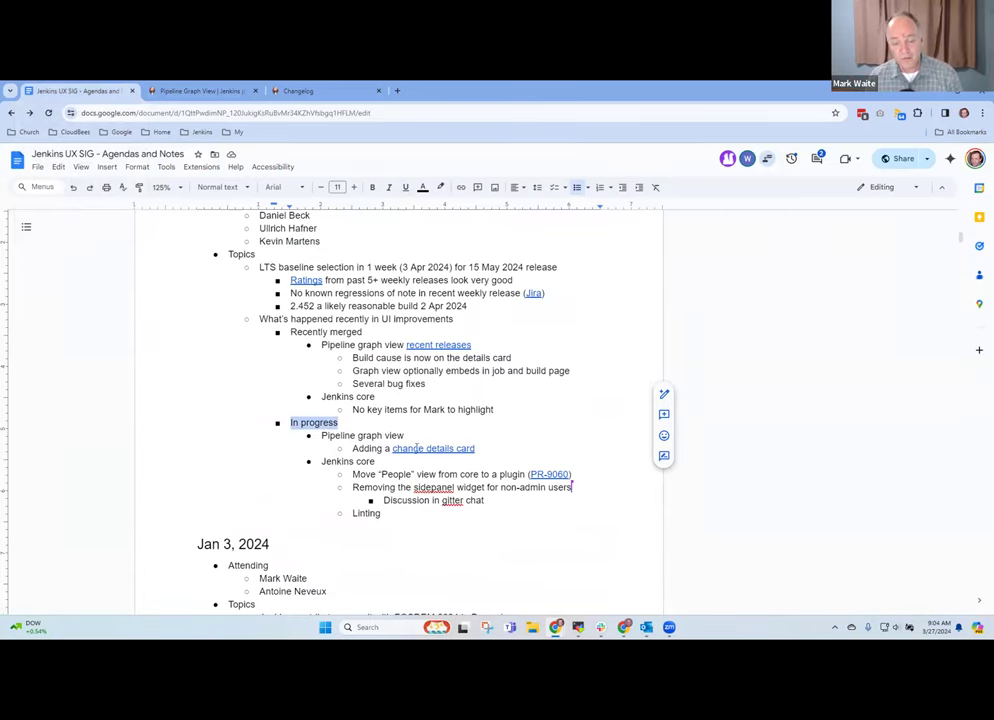
click(433, 448)
click(475, 466)
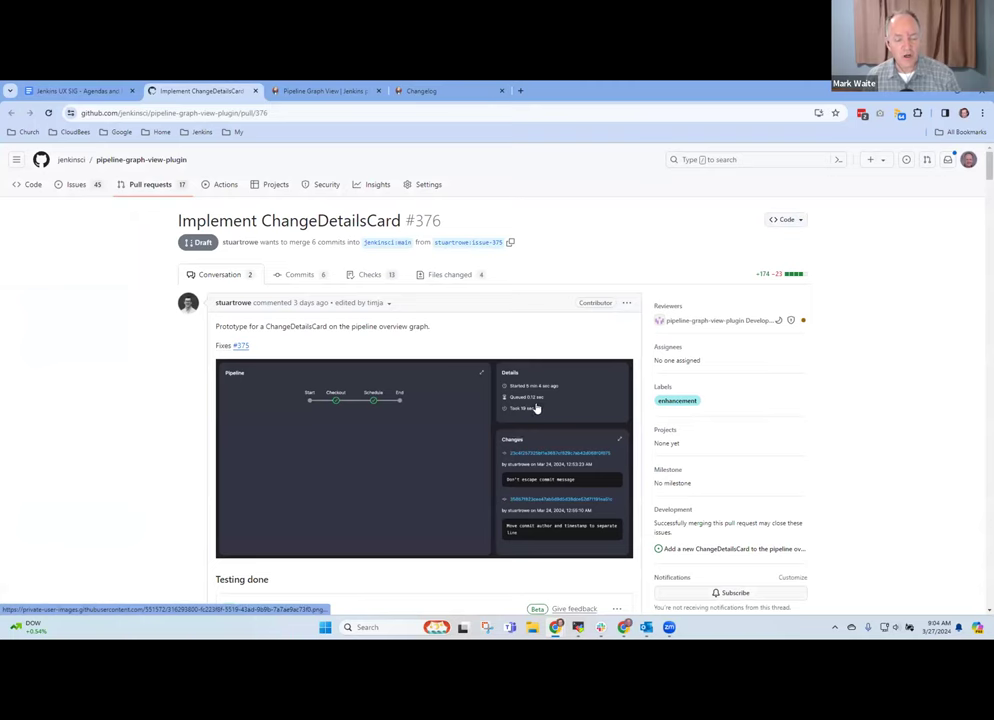
scroll(560, 420, down, 1)
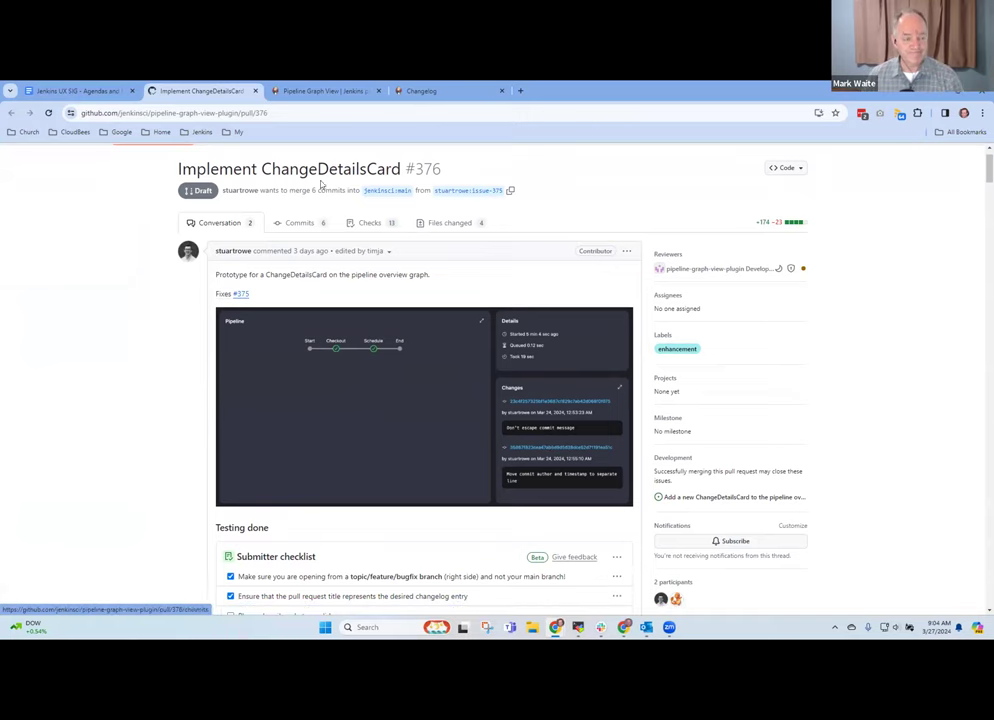
Return to the meeting notes, open the linked PR-9060 under Jenkins core, and skim its description.
click(98, 91)
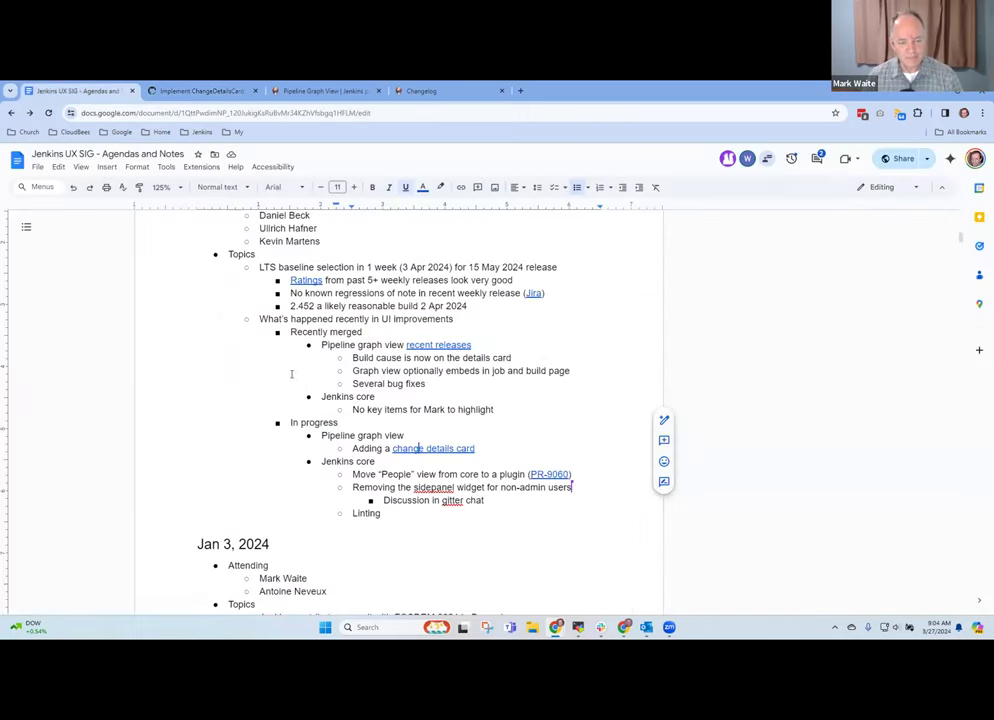
click(357, 461)
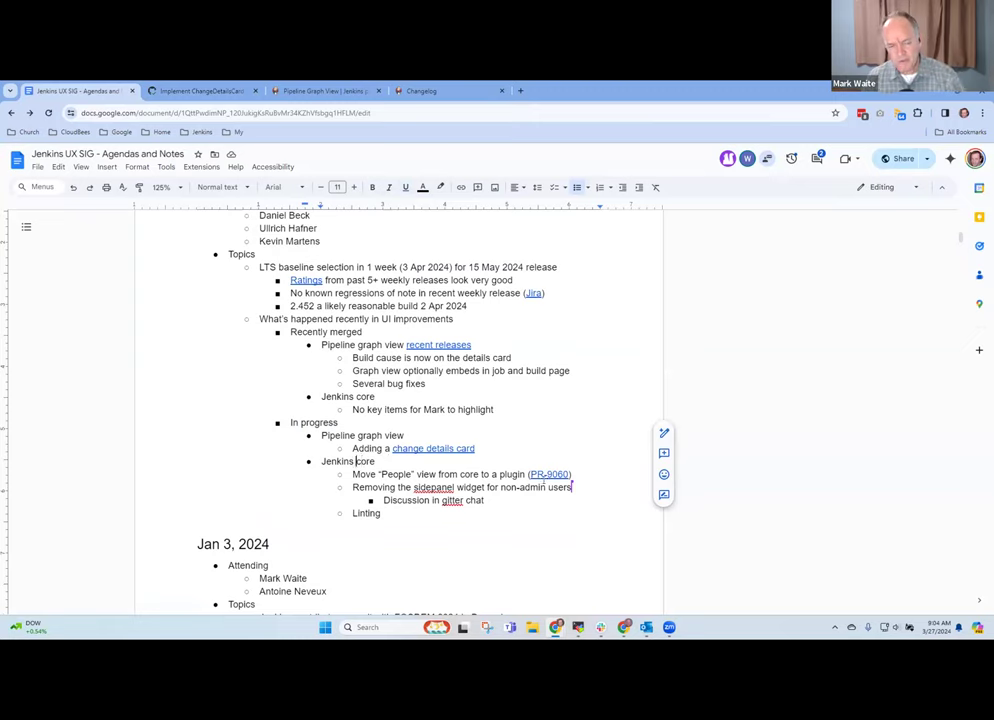
click(547, 474)
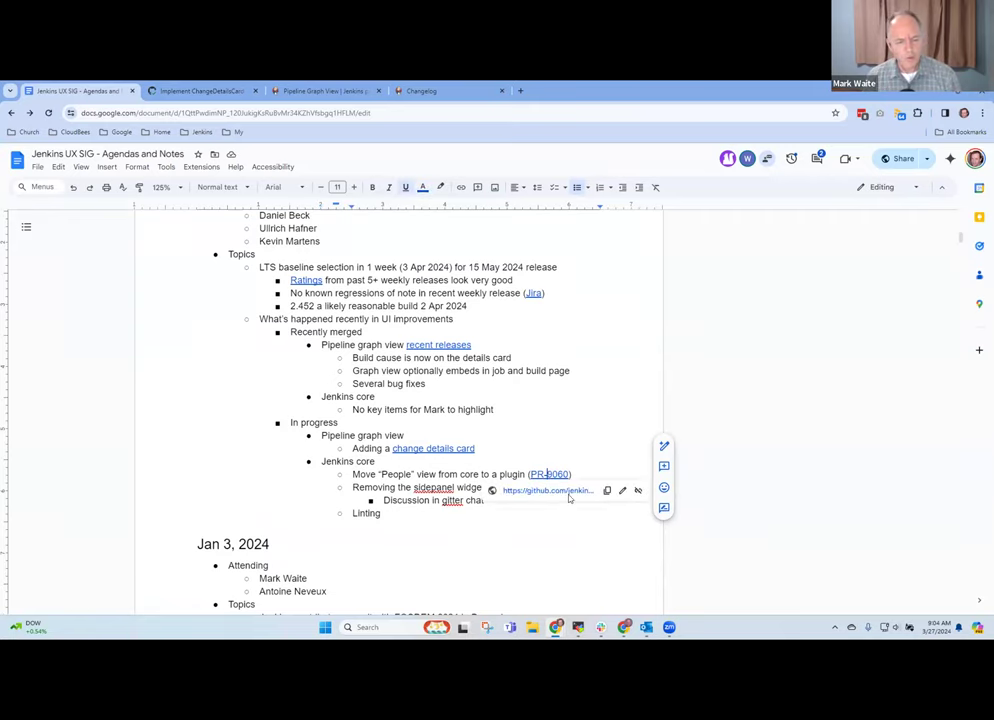
click(571, 495)
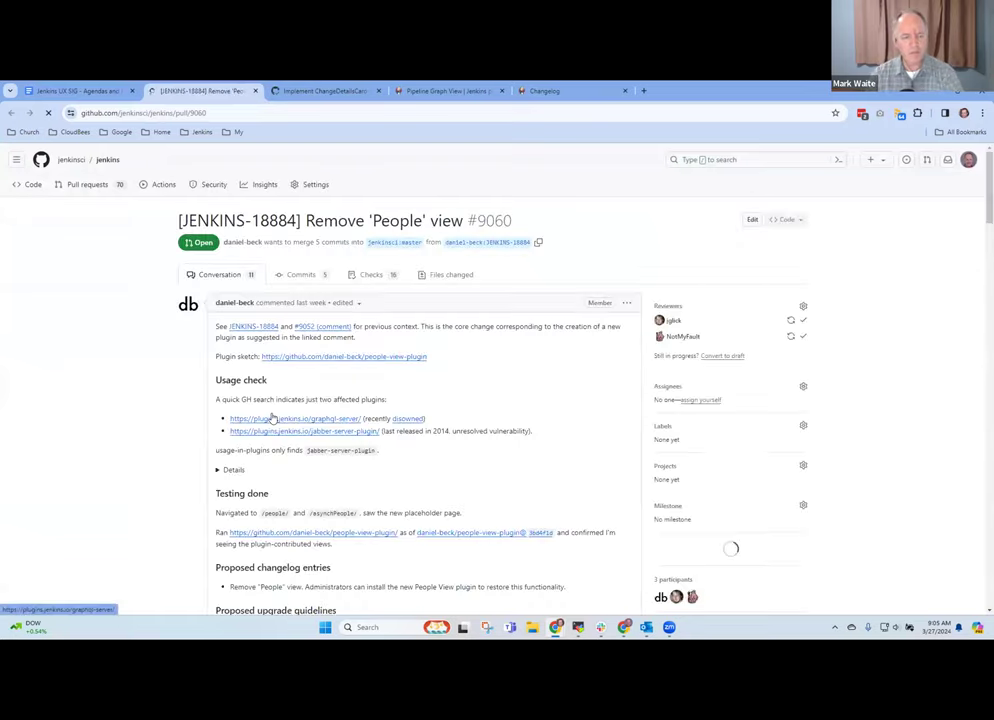
scroll(366, 404, down, 3)
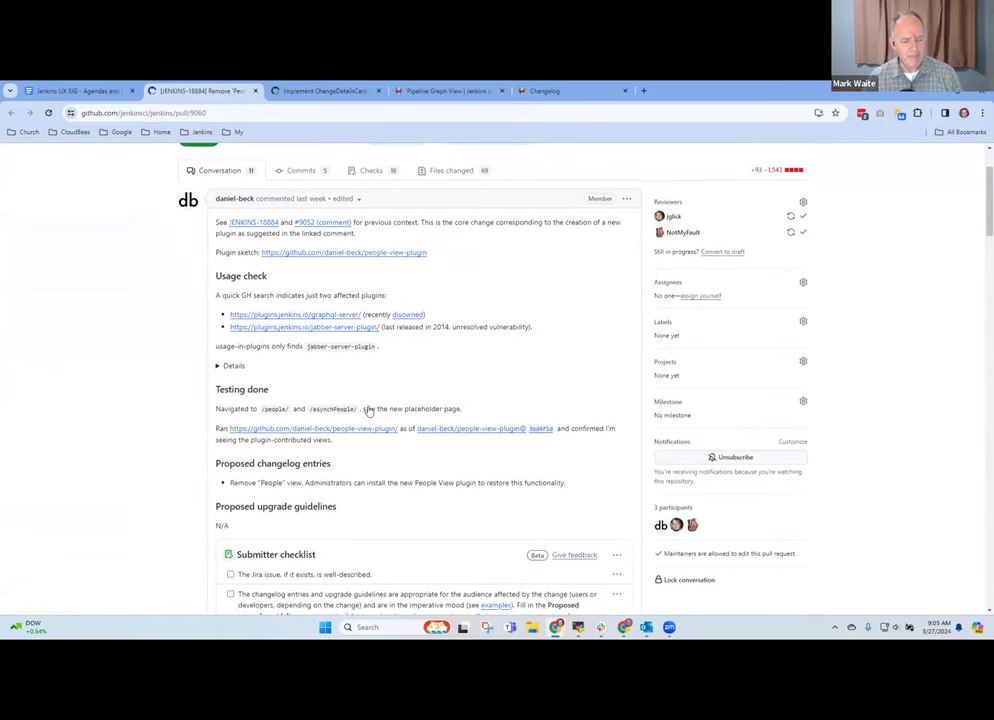
scroll(420, 412, up, 2)
scroll(446, 412, up, 1)
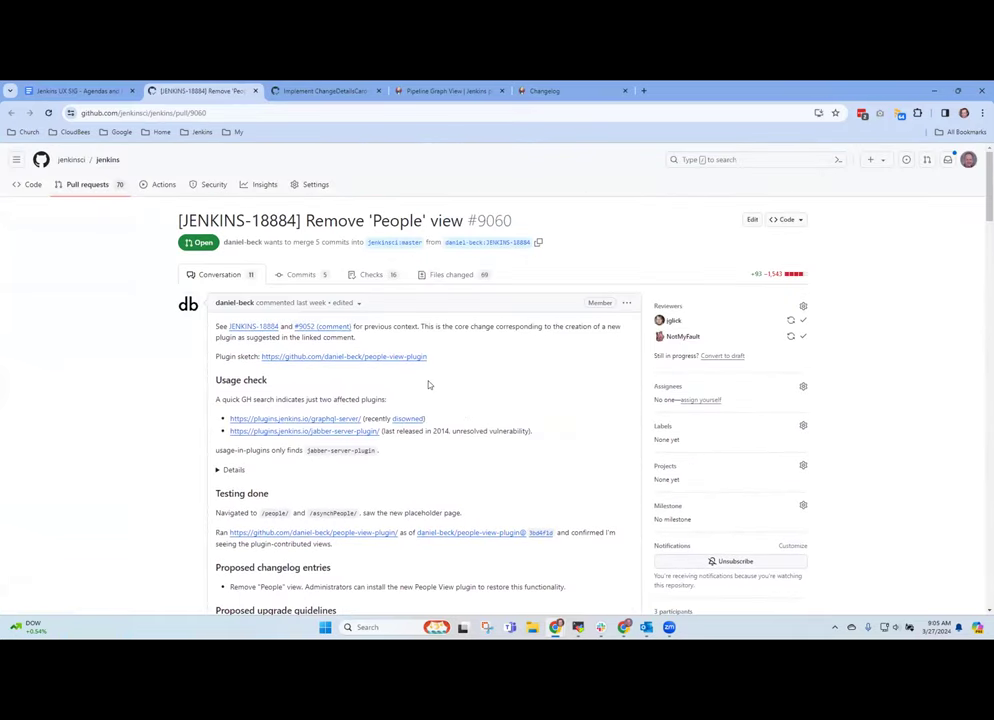
Examine the linked JENKINS-18884 issue's details, dates and comment history, then go back to pull request #9060.
click(260, 326)
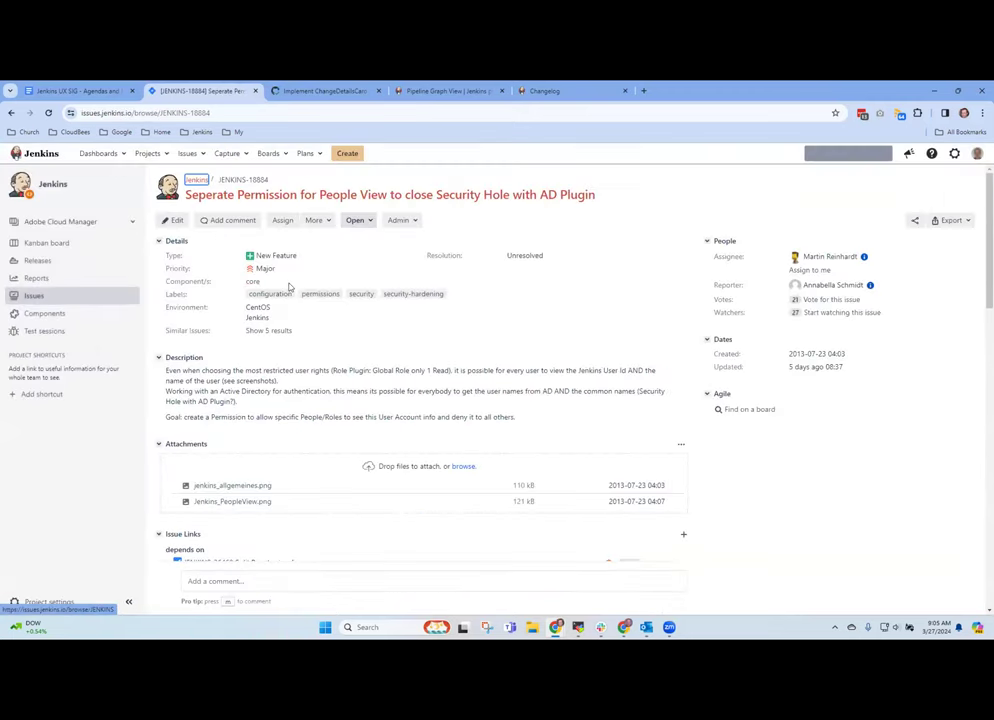
scroll(333, 311, down, 5)
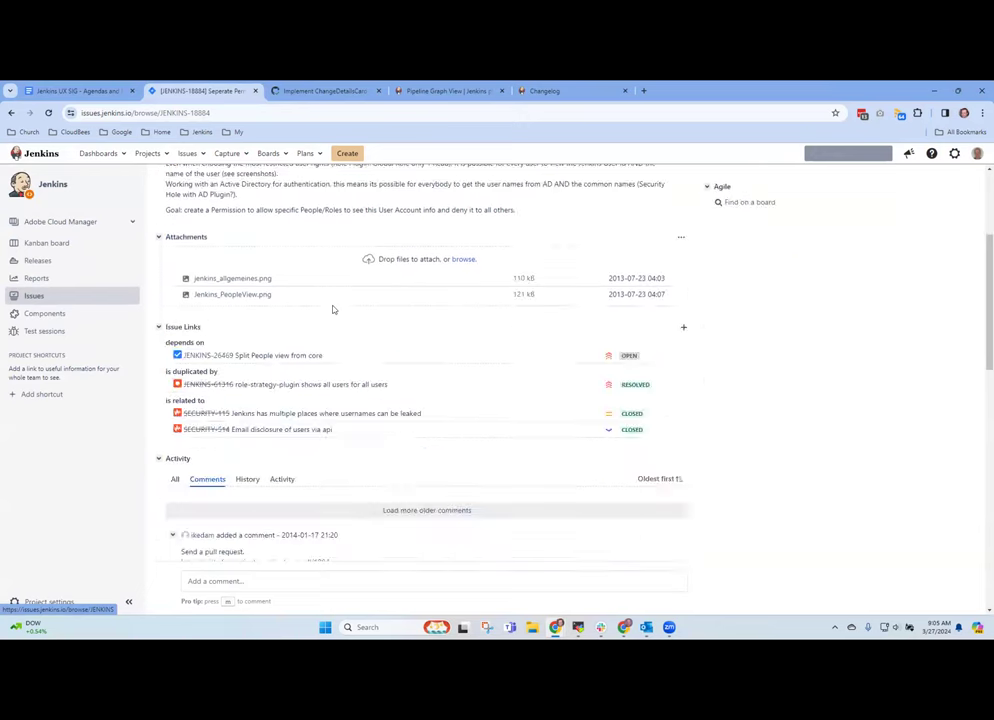
scroll(335, 312, down, 3)
scroll(340, 317, up, 10)
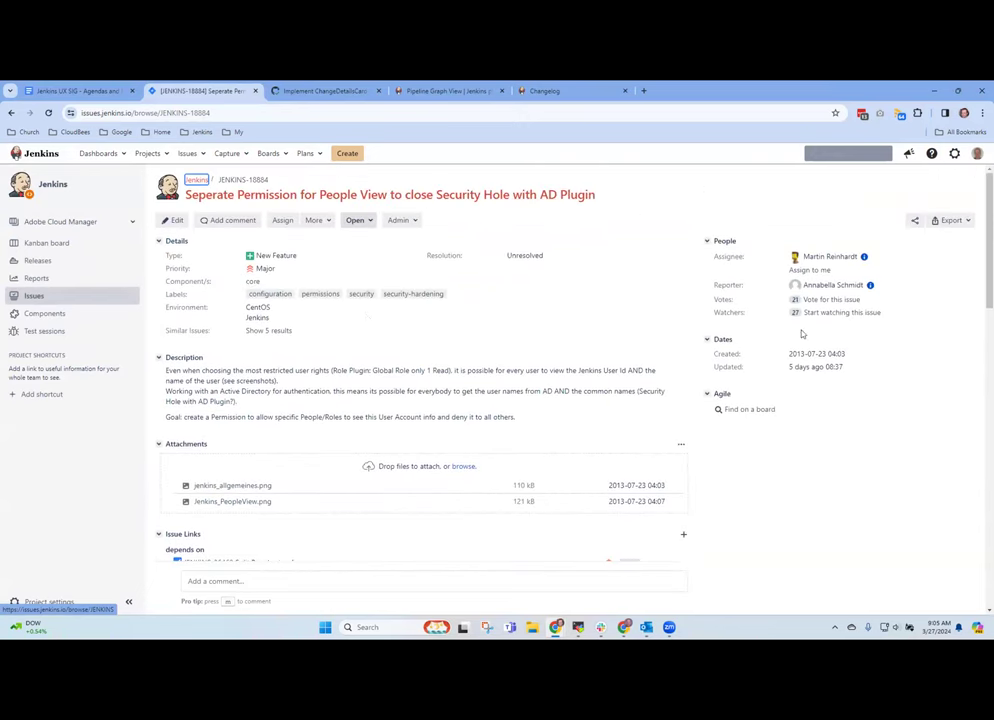
scroll(940, 520, down, 15)
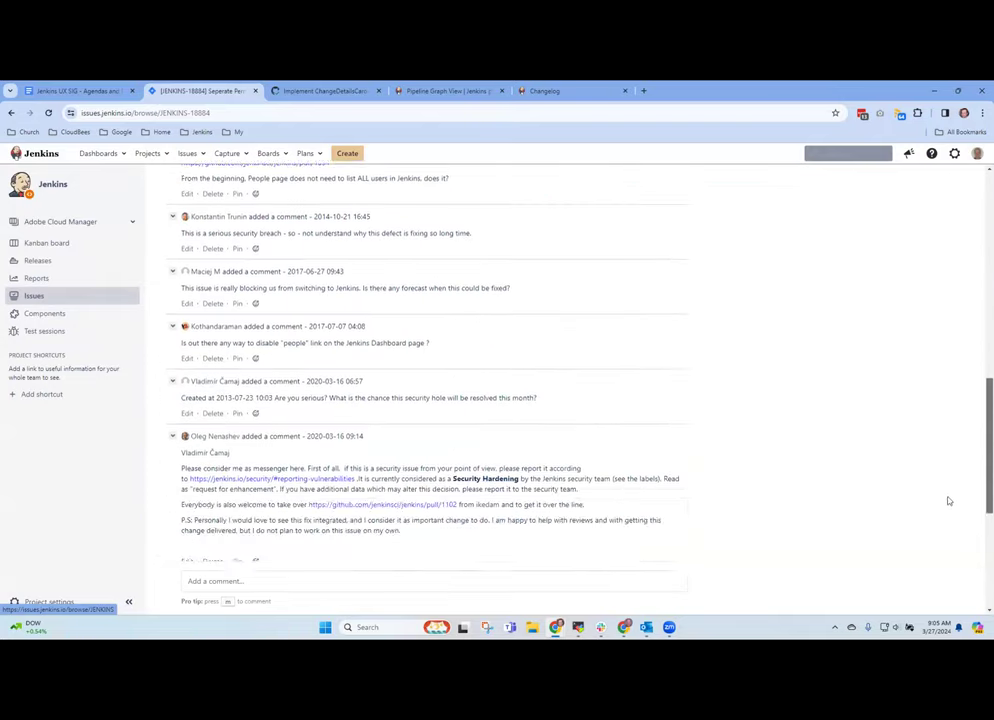
scroll(935, 586, up, 15)
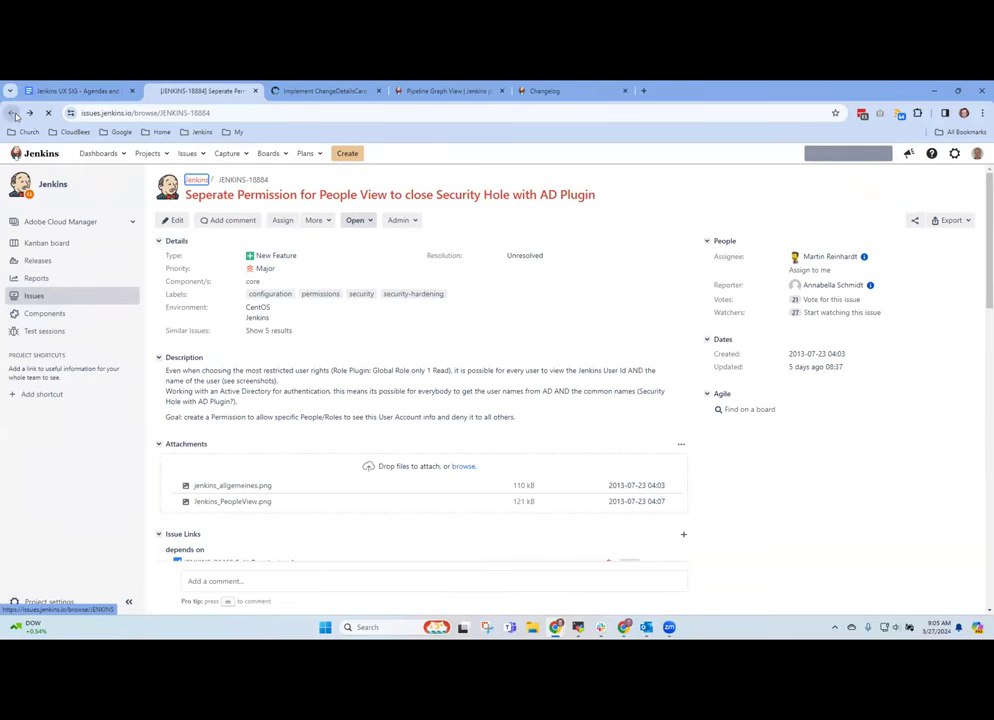
key(alt+Left)
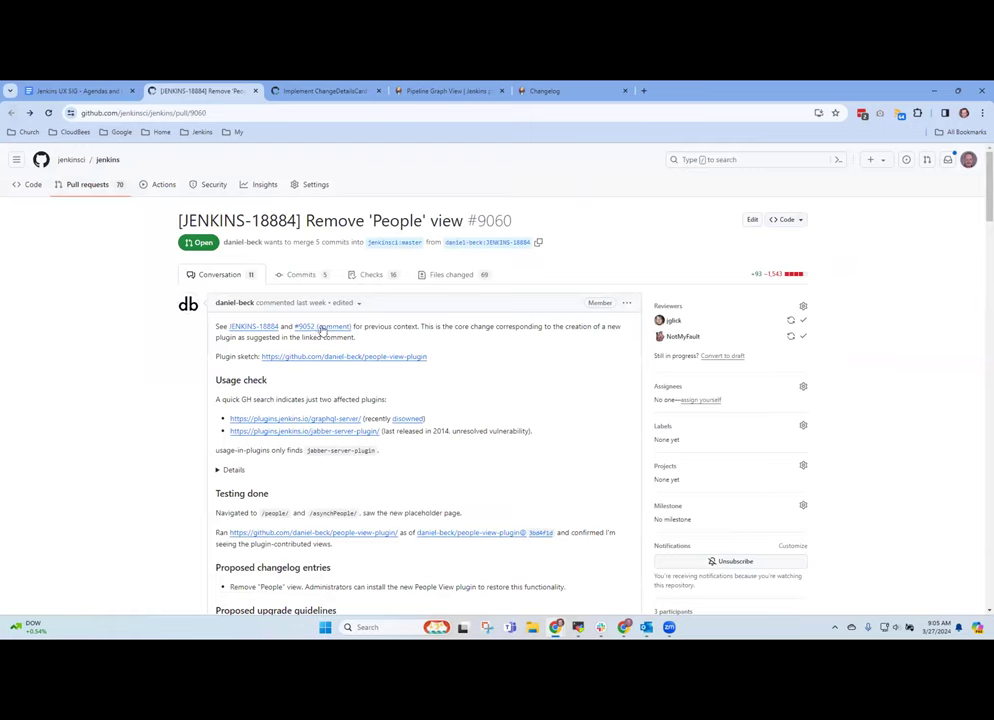
Open the linked #9052 comment and look over that pull request's description and discussion.
mouse_move(322, 333)
click(333, 327)
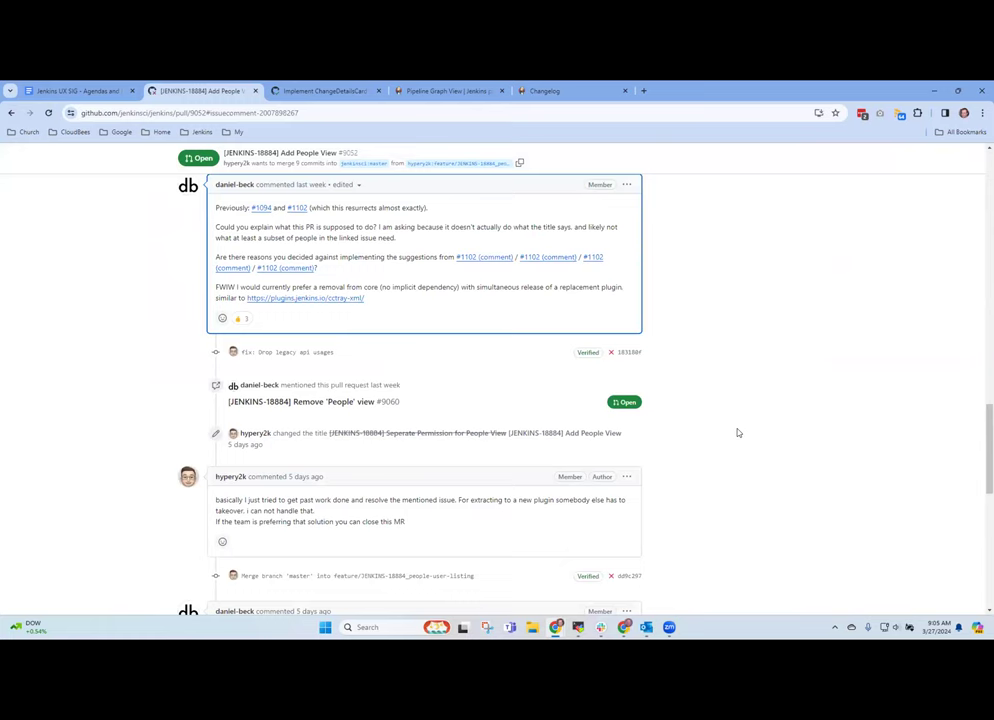
scroll(746, 432, up, 15)
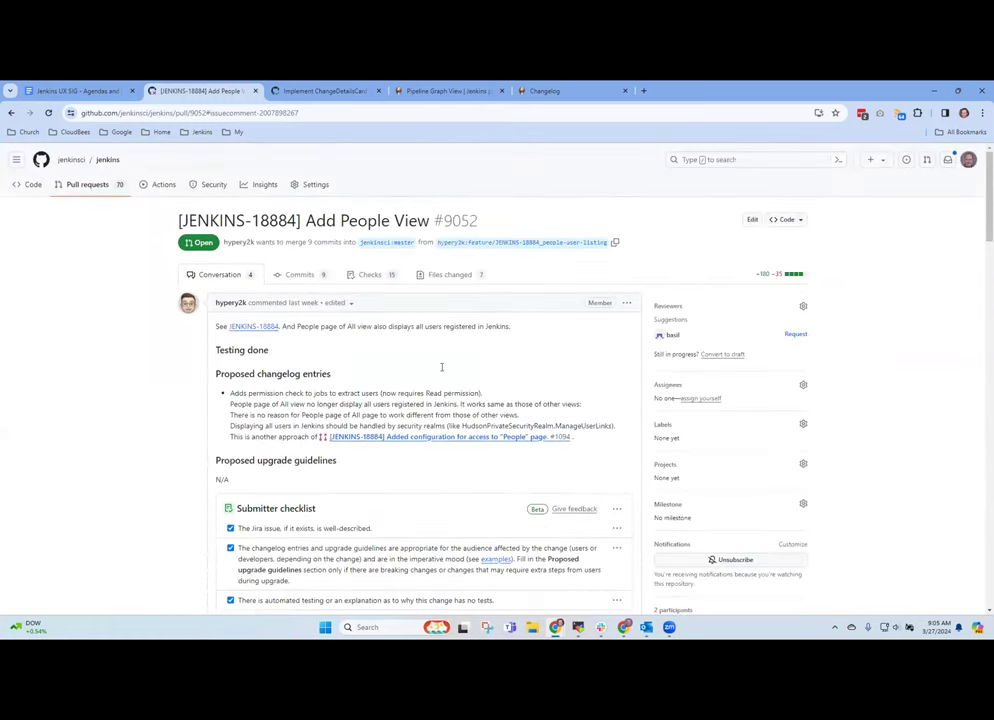
scroll(444, 368, down, 15)
scroll(478, 385, down, 4)
scroll(480, 380, up, 2)
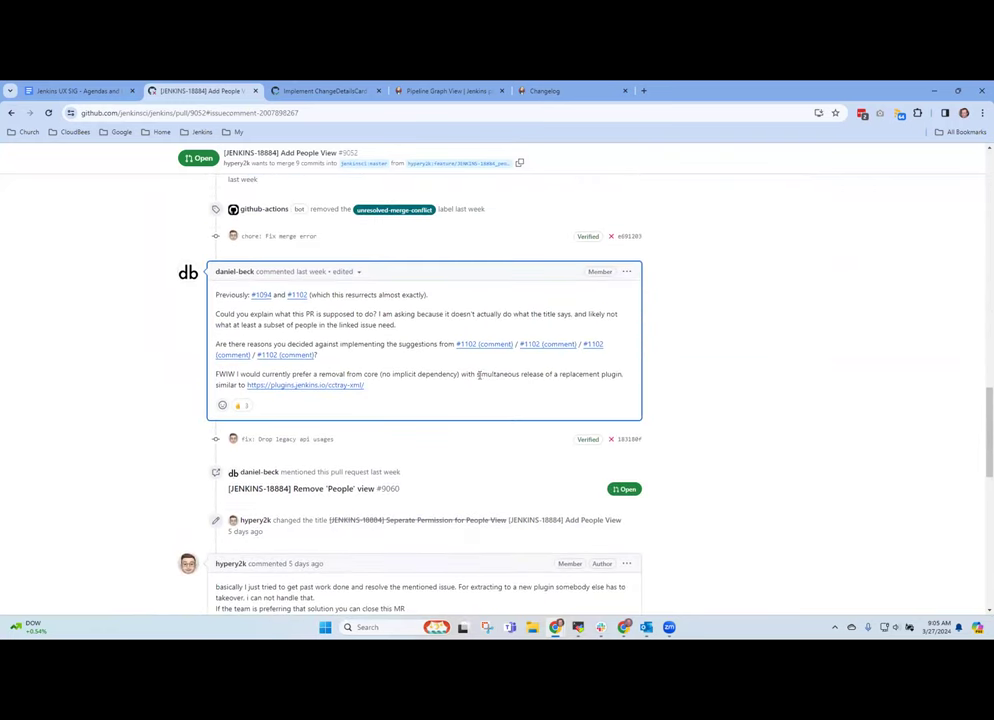
Highlight the comment's question about the PR's purpose and the paragraph preferring removal from core with a replacement plugin.
drag(216, 314, 374, 316)
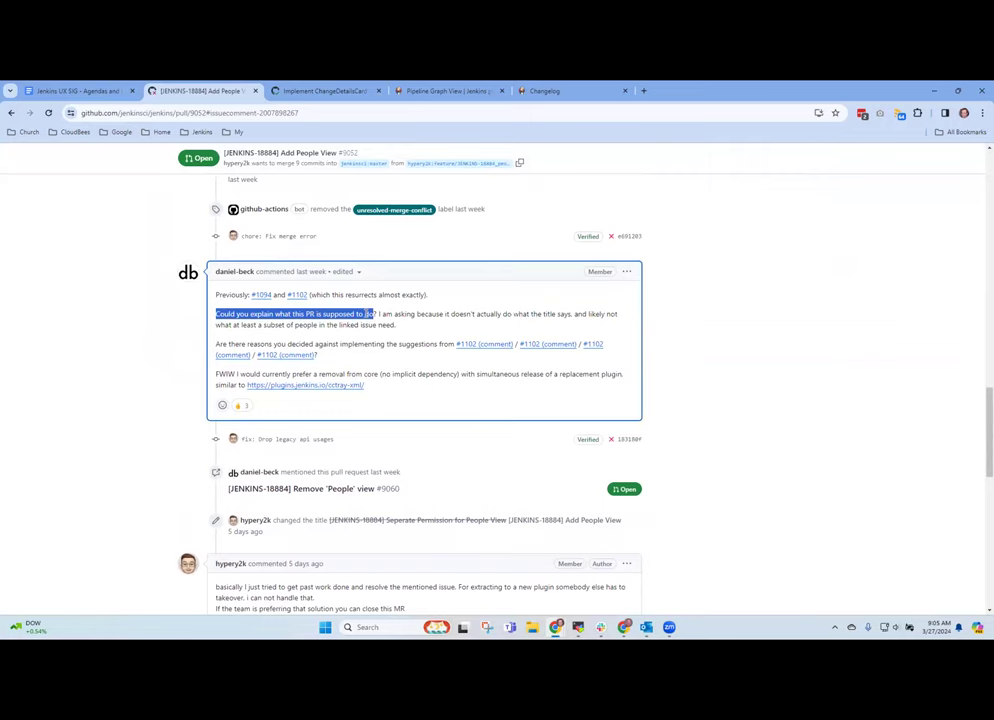
click(693, 333)
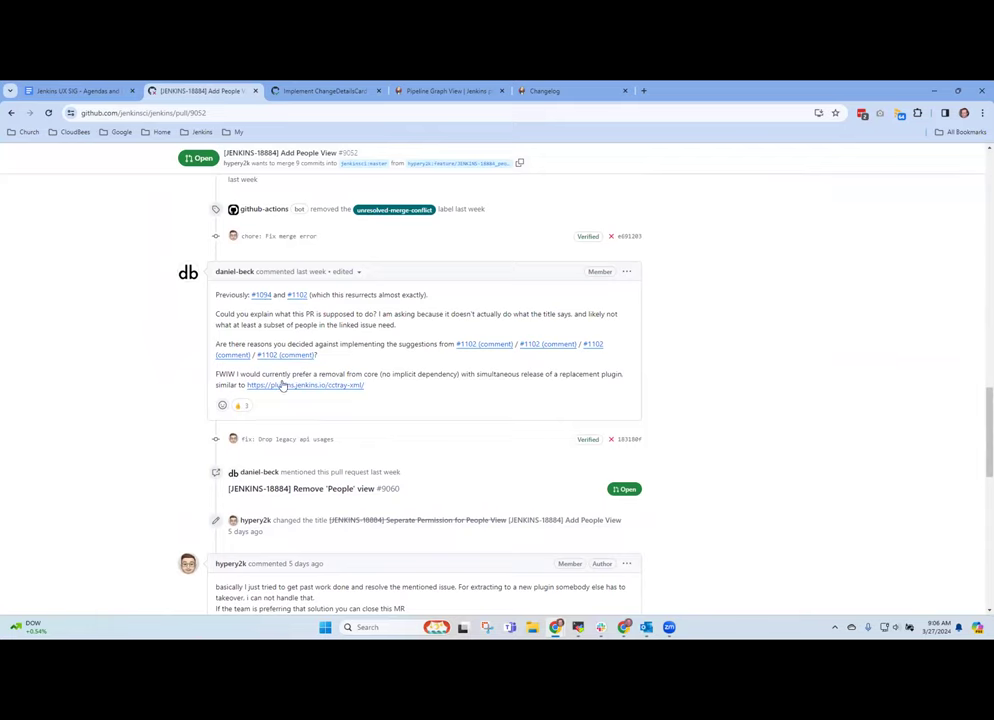
drag(217, 373, 956, 348)
click(723, 401)
Examine the remaining #9052 comments about extracting the view to a new plugin and the reference to #9060.
scroll(760, 384, down, 10)
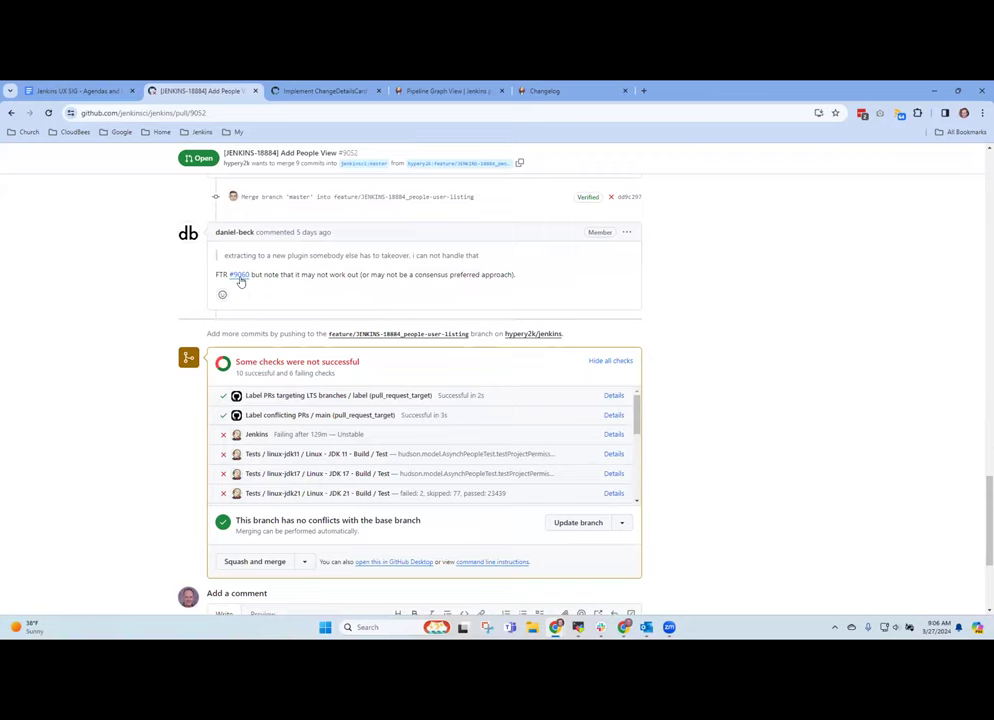
mouse_move(240, 281)
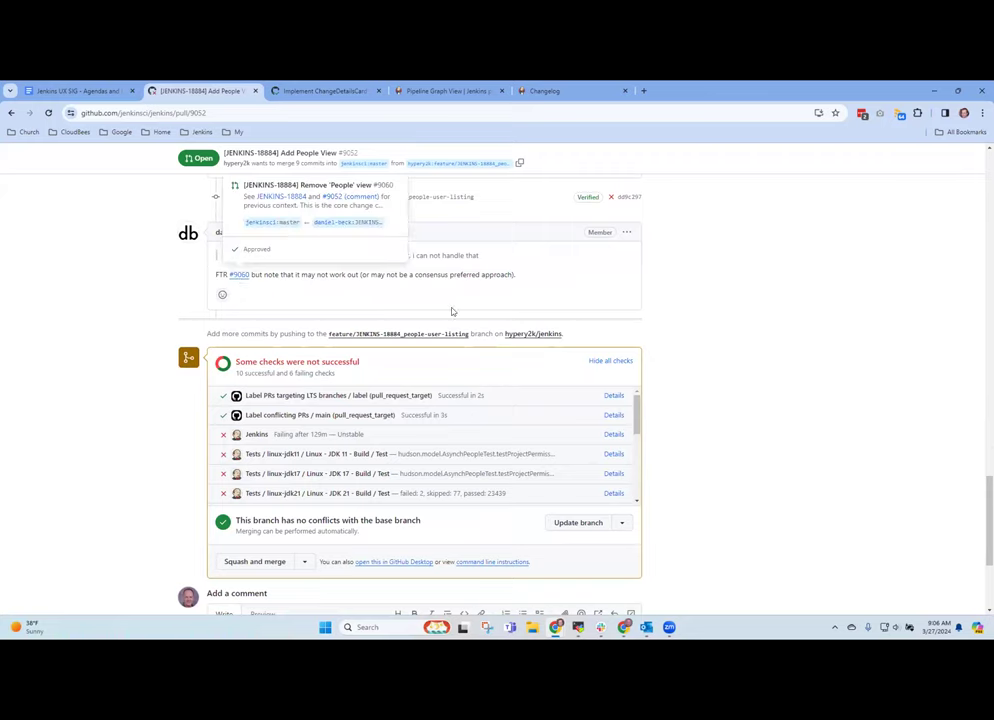
scroll(500, 351, up, 5)
scroll(503, 353, up, 2)
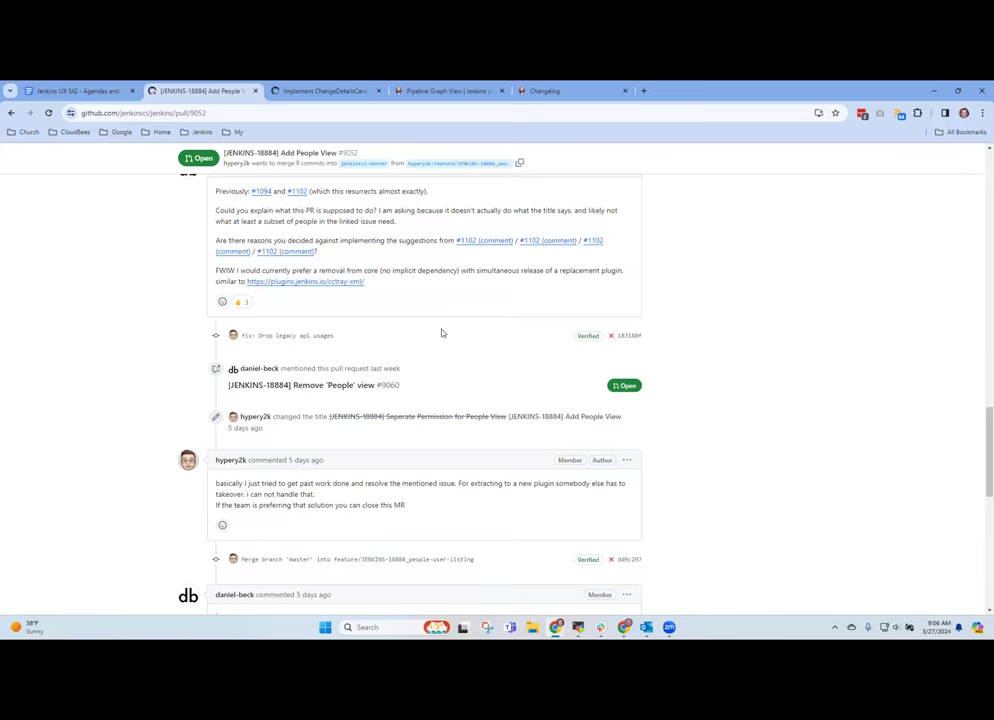
scroll(500, 390, down, 3)
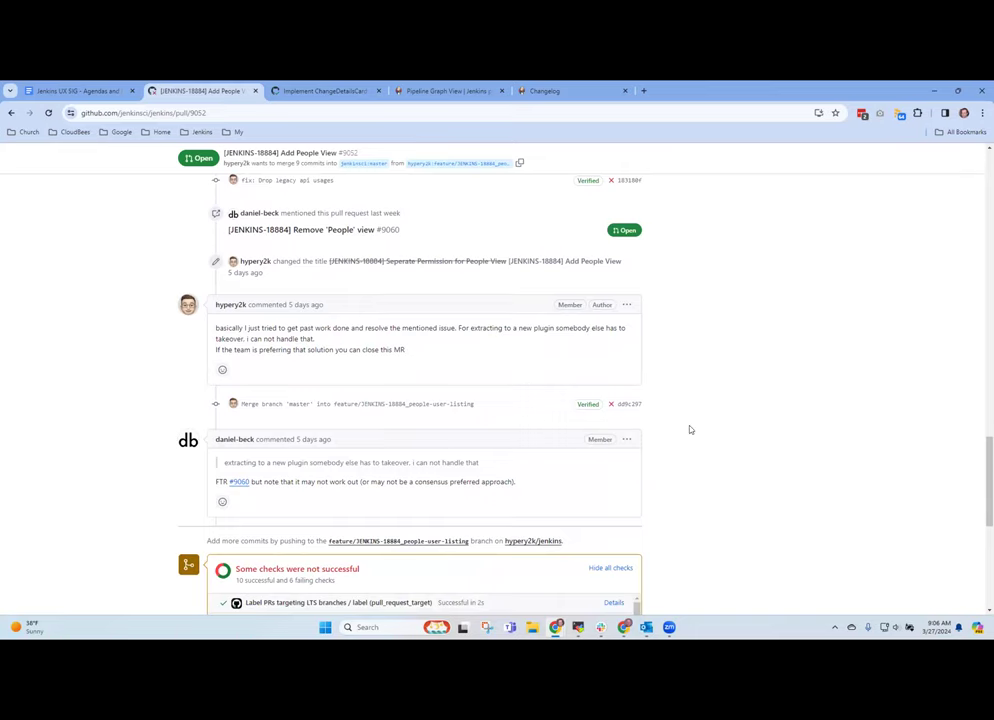
scroll(688, 428, up, 3)
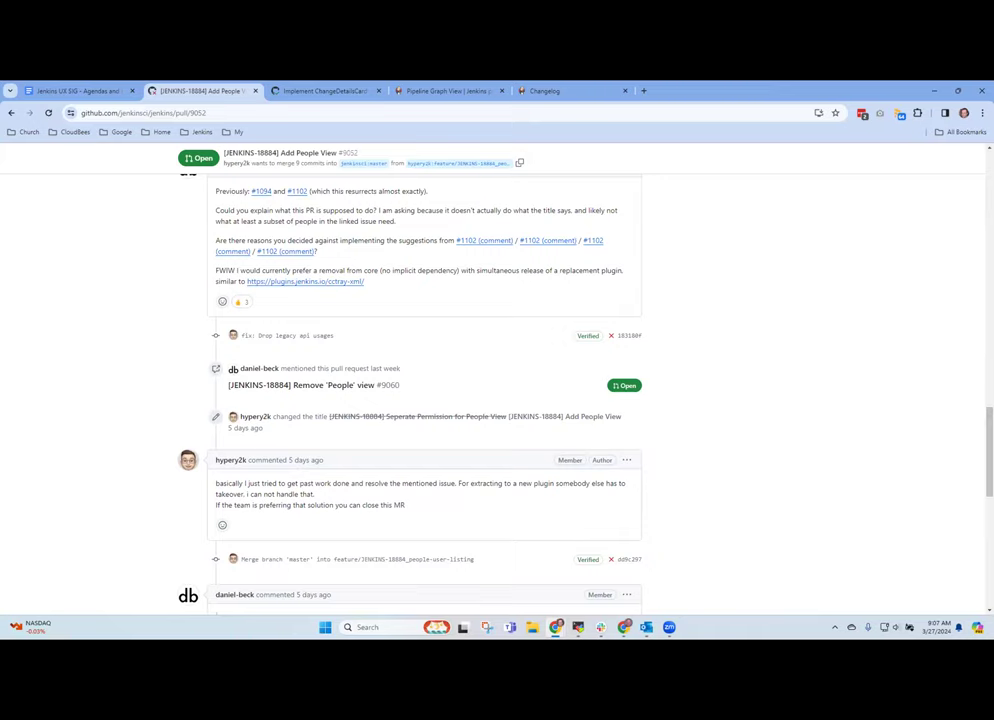
scroll(424, 380, down, 1)
scroll(956, 515, down, 1)
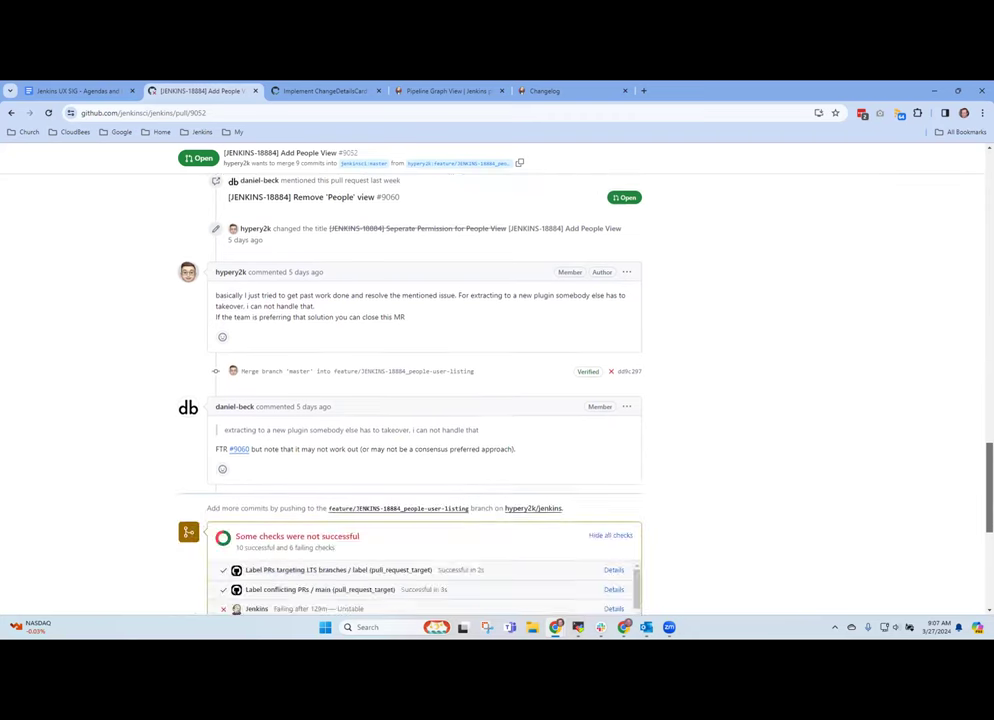
scroll(956, 515, up, 1)
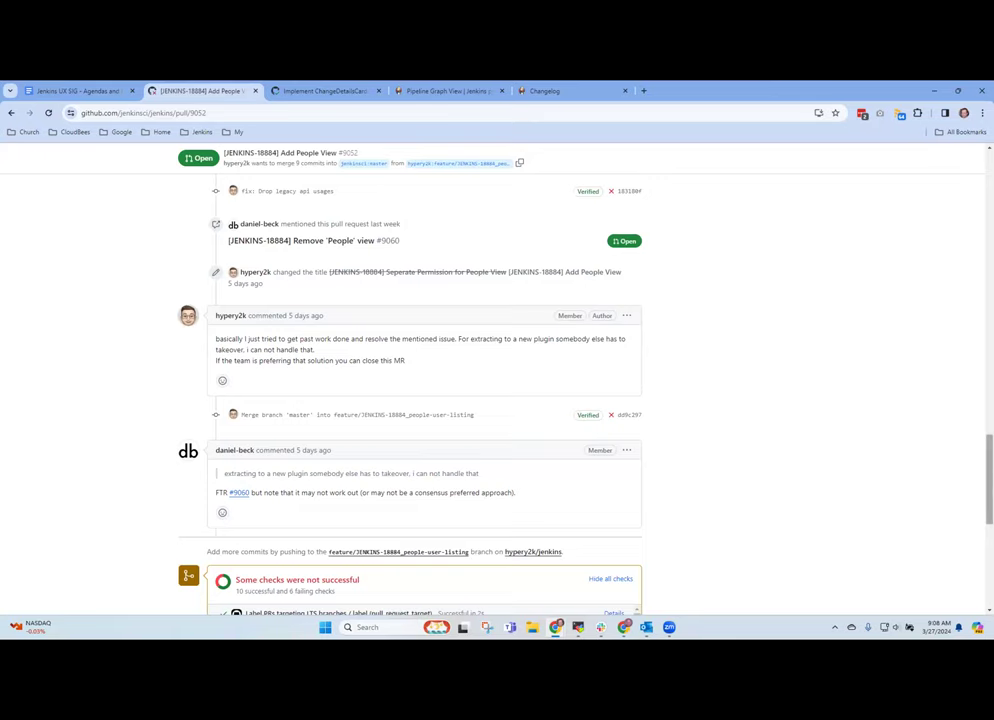
Finish reviewing #9052 at its description and go back to the Remove 'People' view pull request #9060.
scroll(932, 408, up, 3)
scroll(932, 408, up, 15)
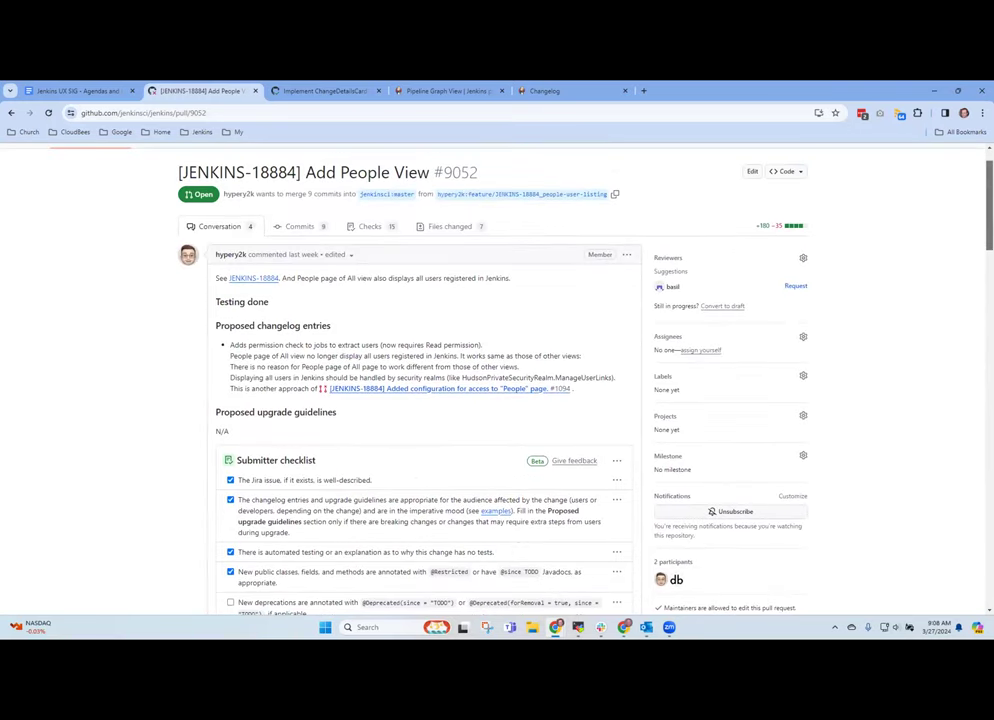
scroll(770, 170, up, 1)
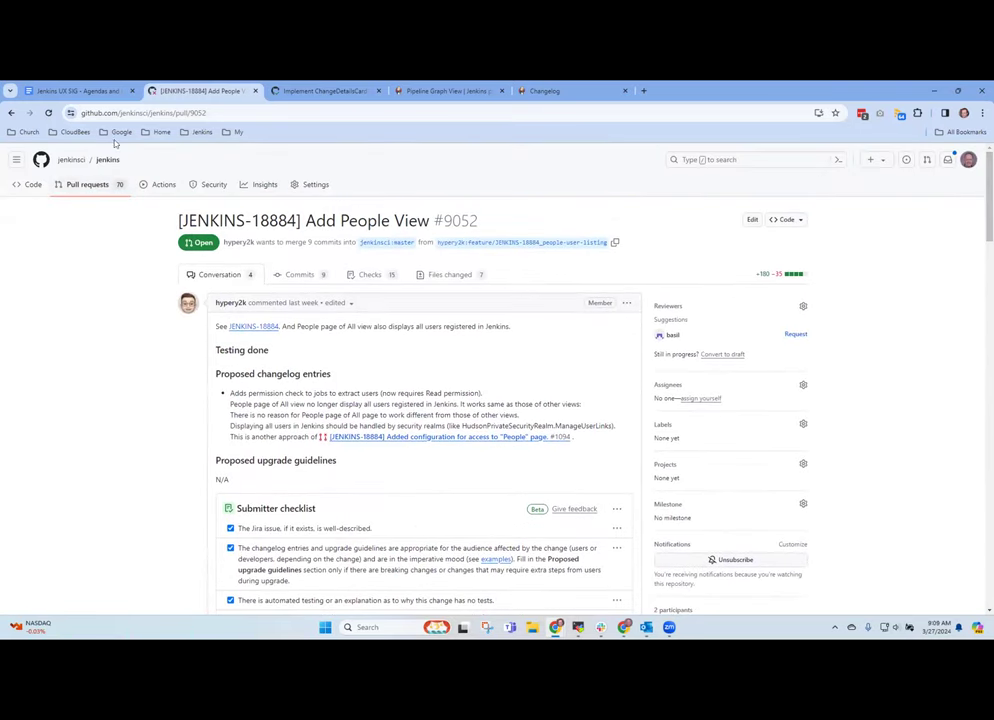
click(11, 112)
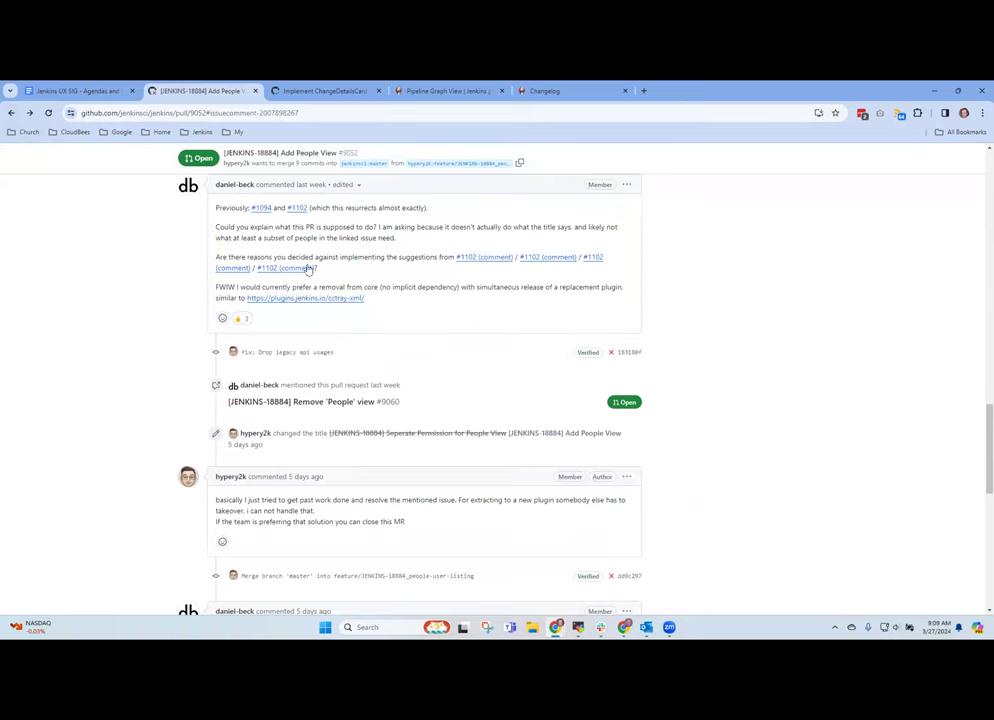
click(11, 112)
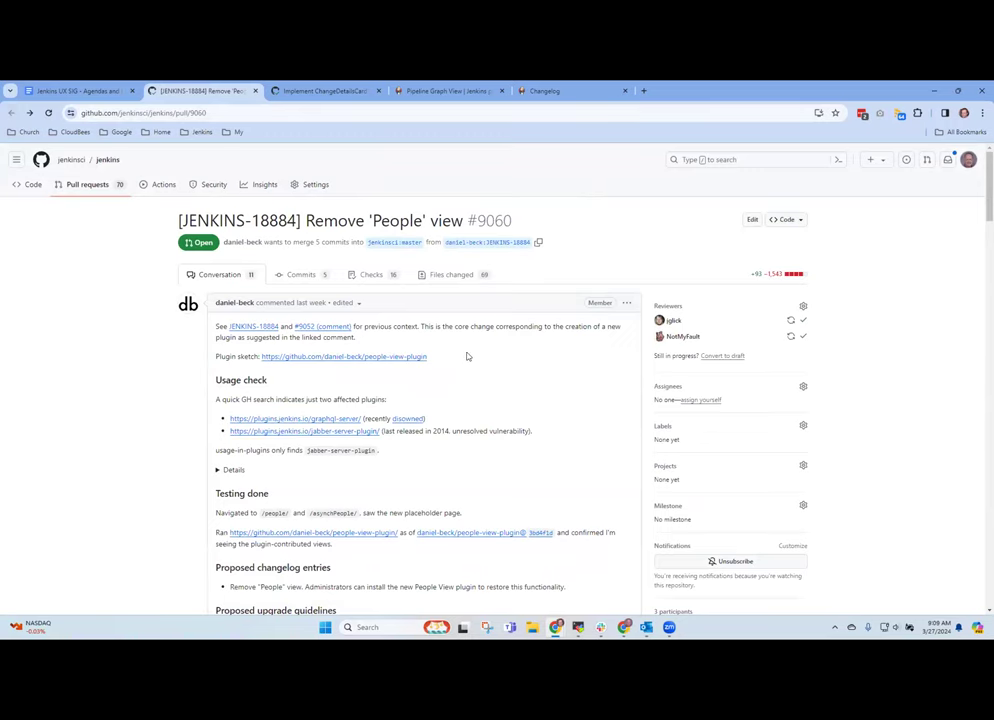
Highlight the Testing done line about the /people/ and /asynchPeople/ placeholder page in #9060, then clear the selection.
scroll(494, 367, down, 2)
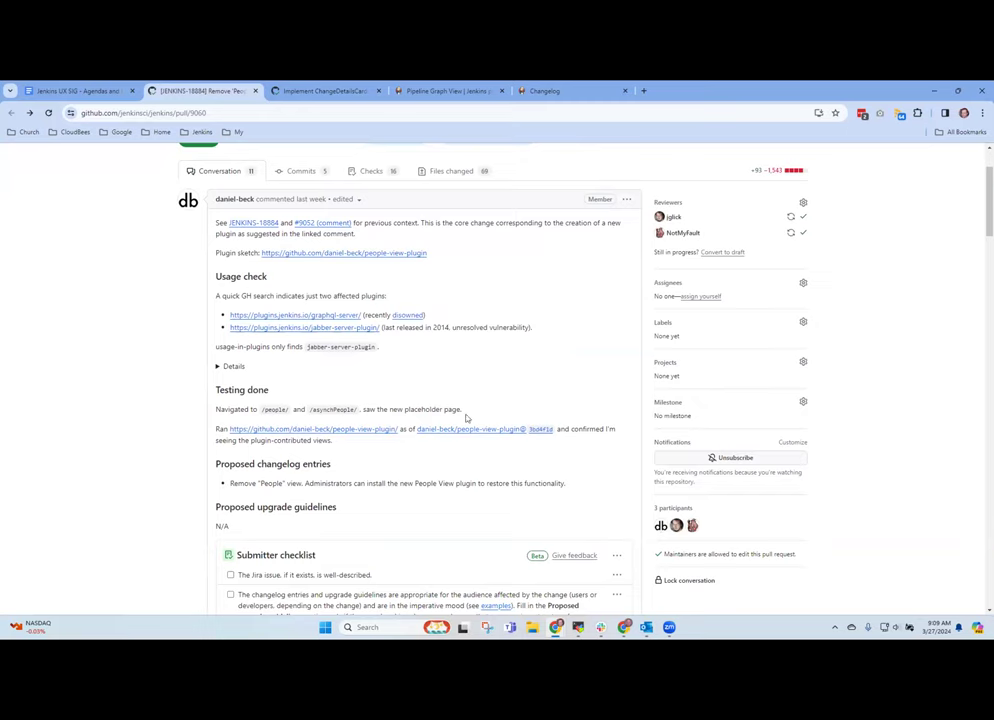
drag(462, 411, 215, 409)
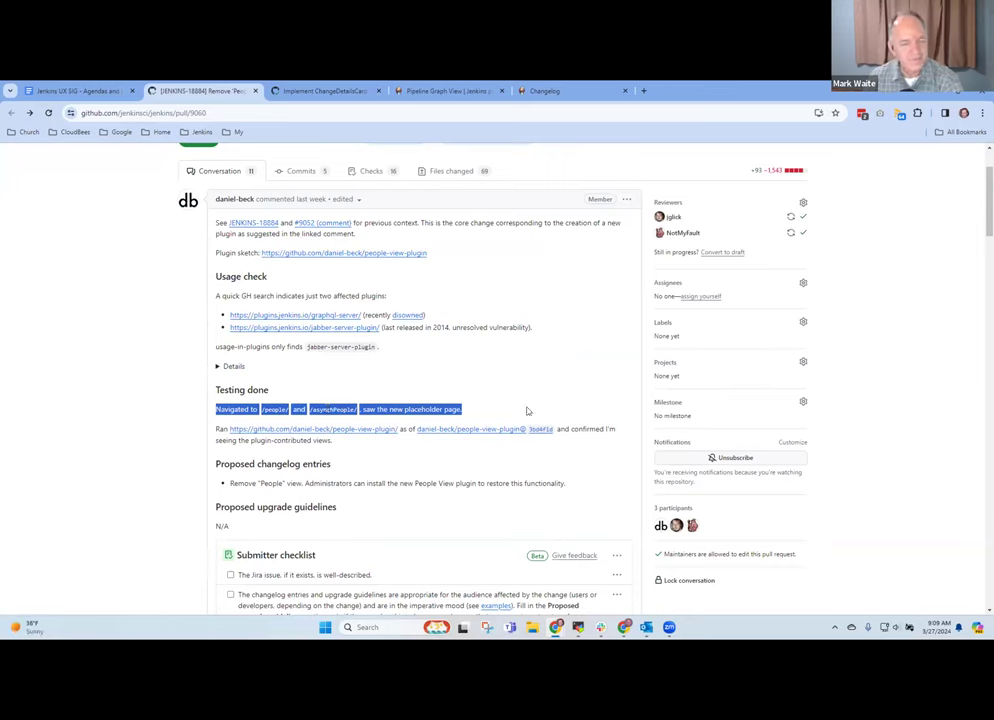
click(253, 376)
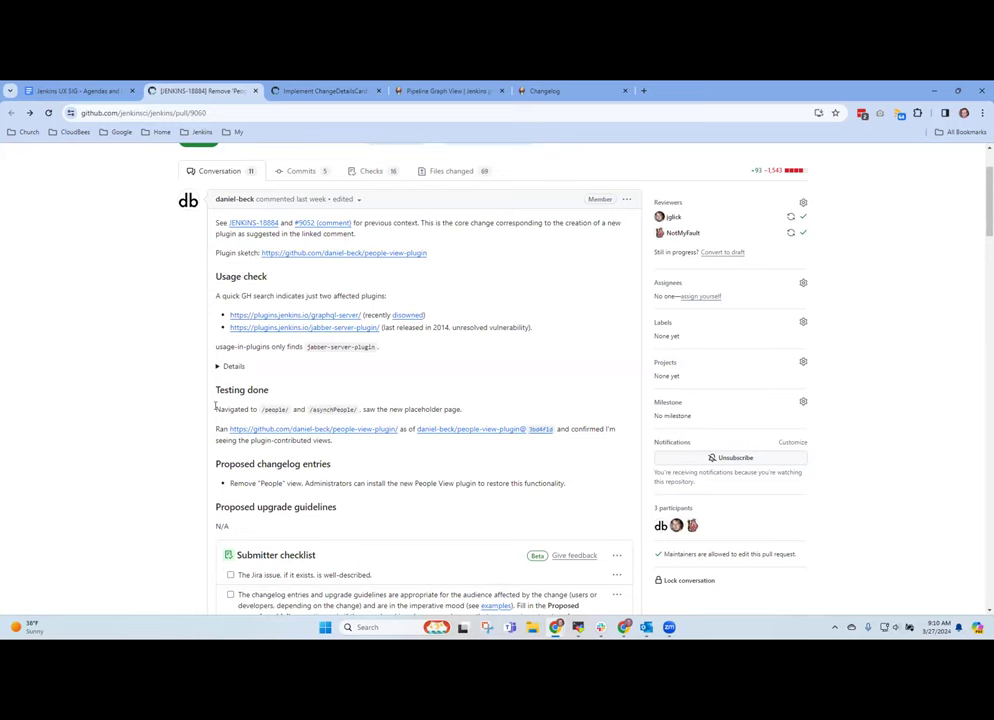
Highlight the two affected plugins under Usage check in #9060, singling out the 2014 release year and the graphql-server entry, and clear the selection.
drag(535, 329, 210, 297)
click(131, 348)
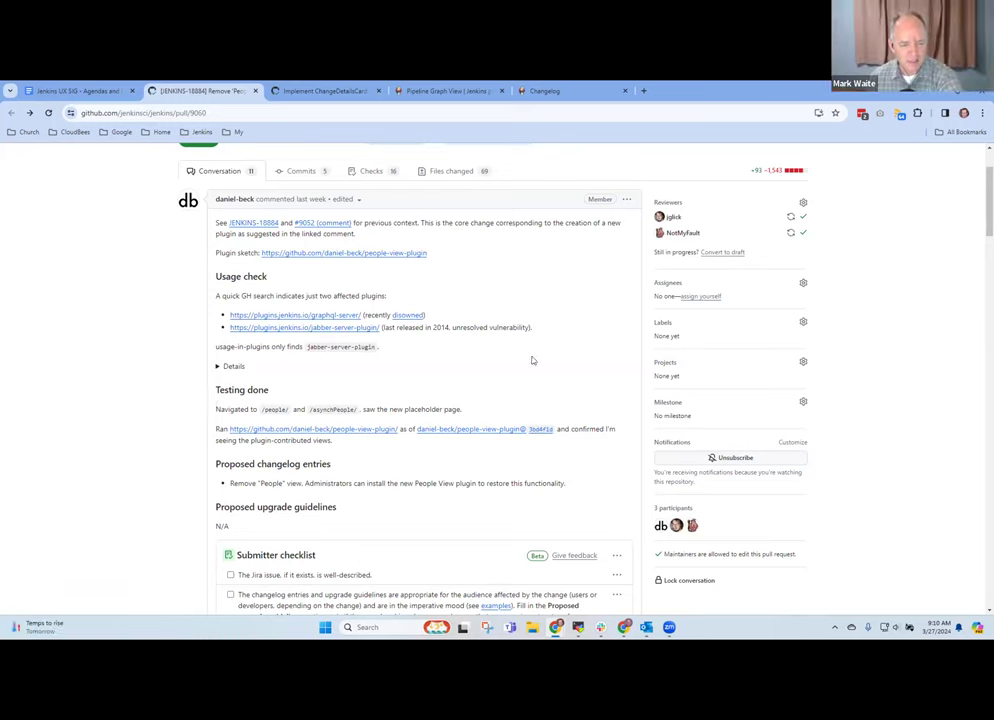
double_click(436, 328)
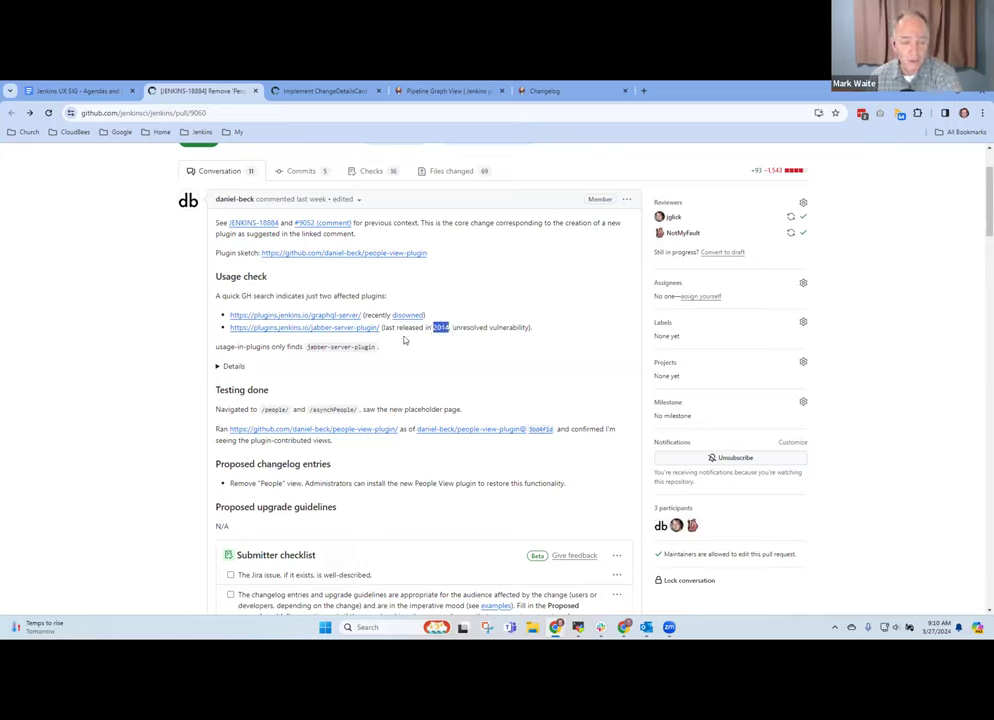
drag(441, 317, 228, 315)
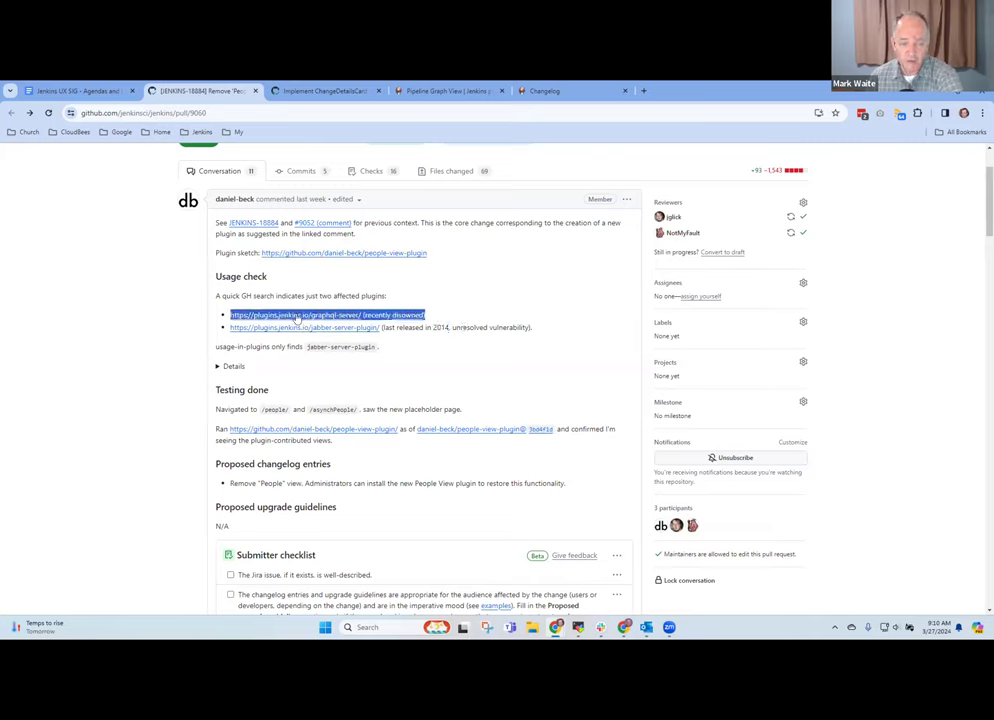
click(466, 315)
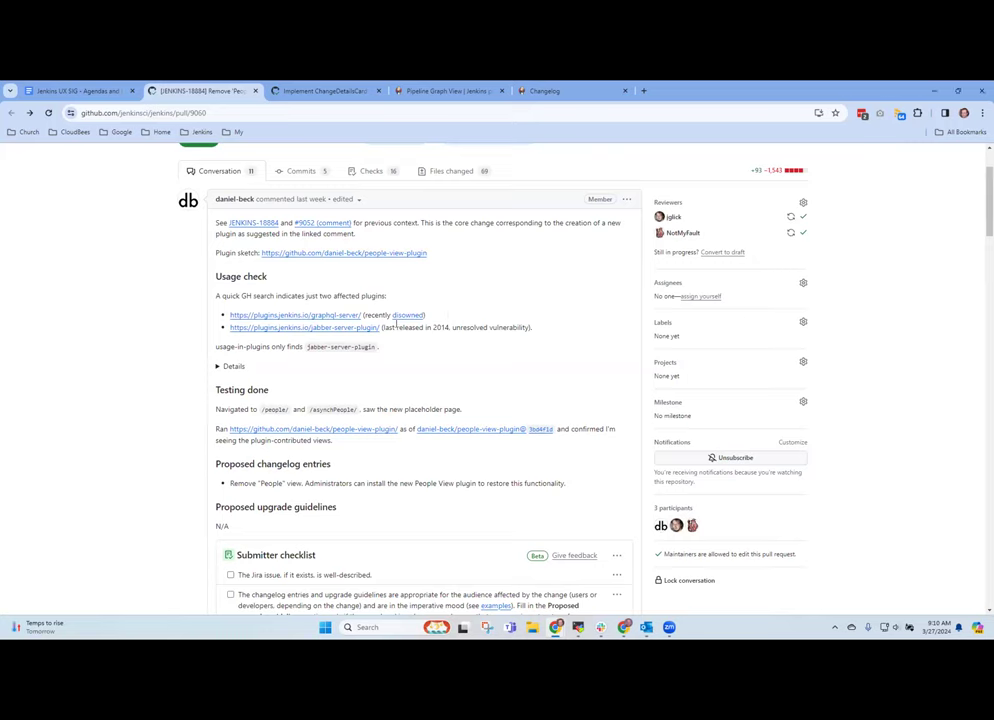
drag(532, 330, 232, 311)
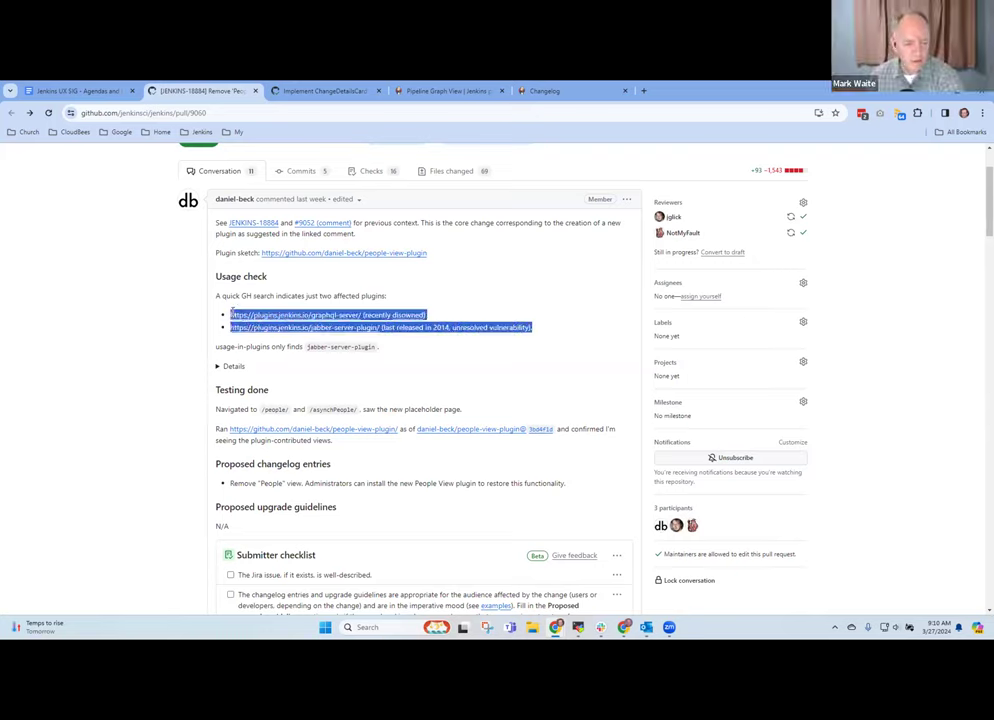
click(490, 313)
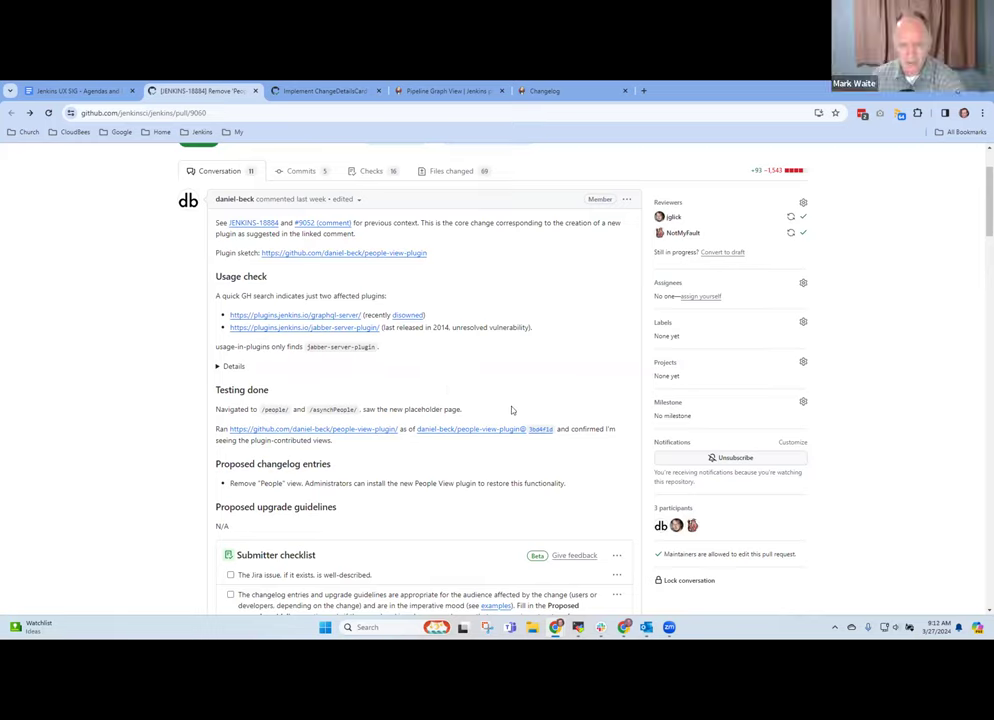
Skim the checklists and review comments of #9060 and return to the top of the pull request.
scroll(459, 404, down, 15)
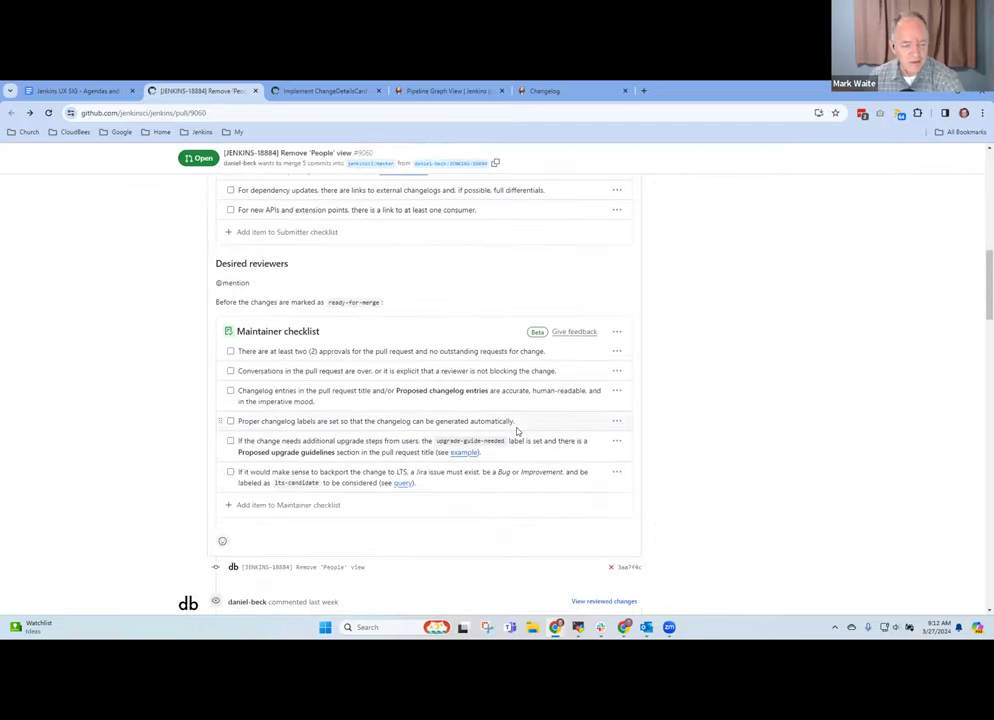
scroll(519, 432, down, 5)
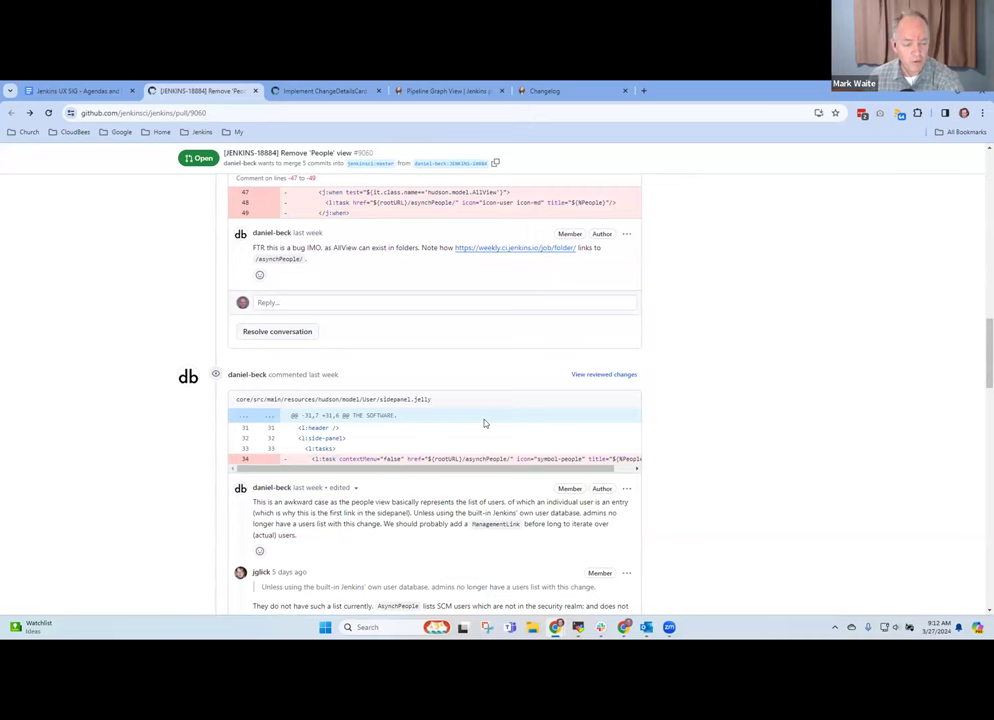
scroll(657, 459, up, 8)
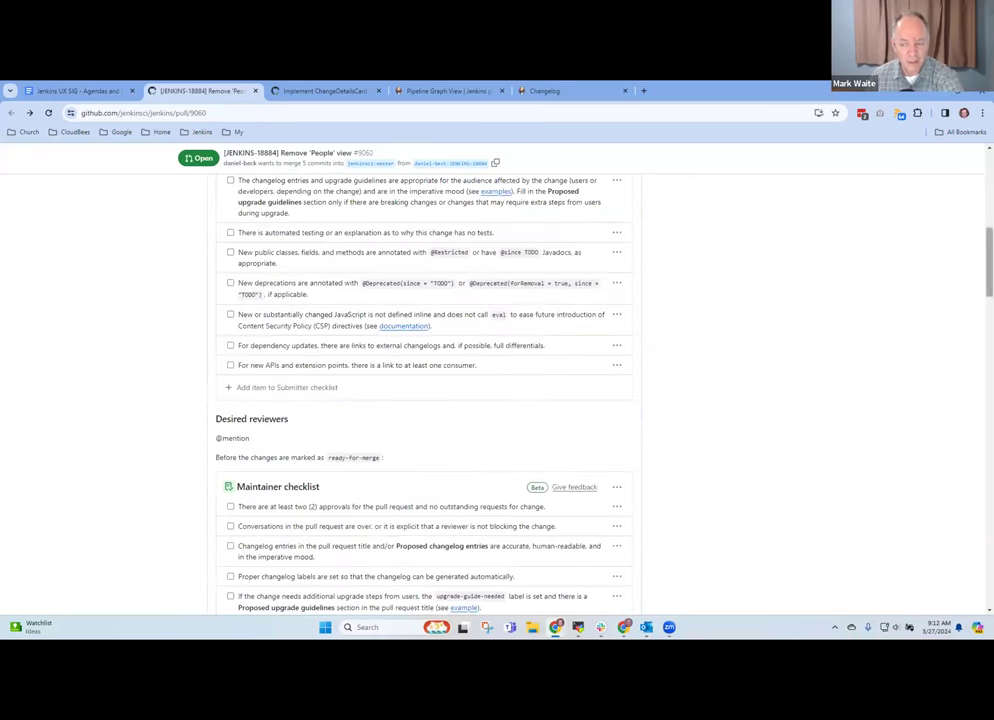
drag(988, 250, 988, 160)
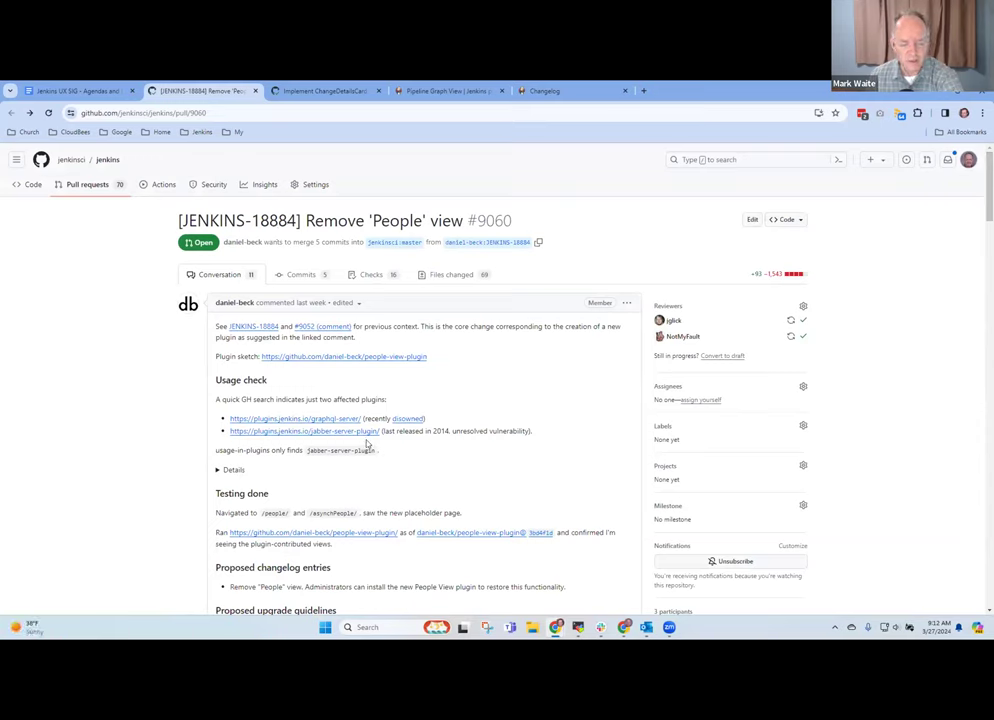
Highlight the affected-plugins list again and the second approving reviewer of #9060, clearing each selection.
drag(532, 435, 210, 392)
click(125, 412)
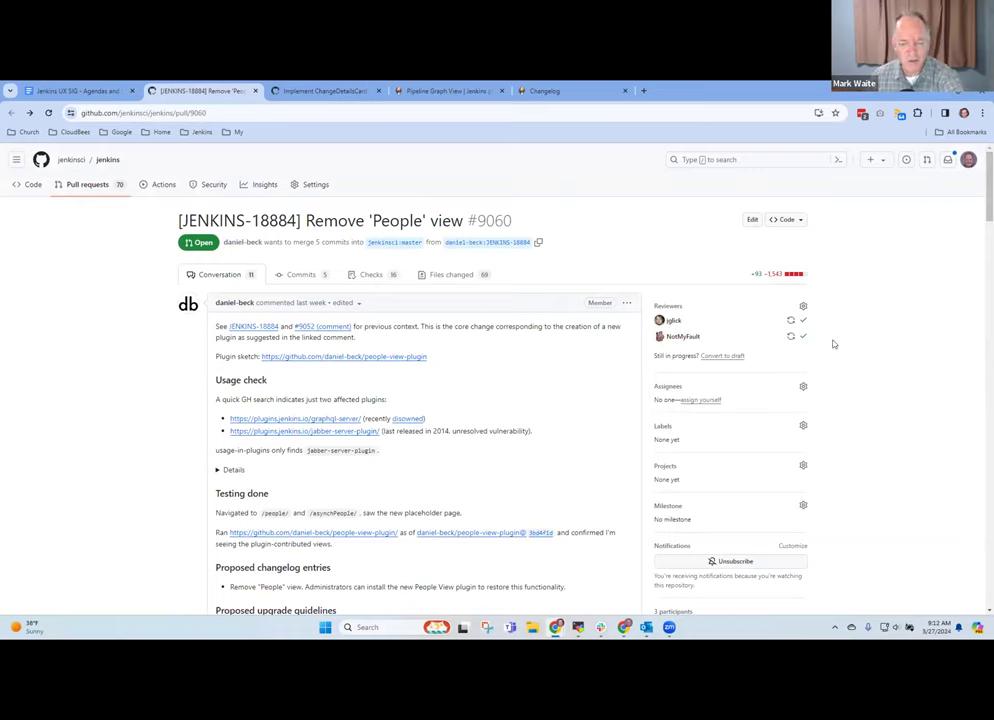
drag(701, 337, 656, 337)
click(915, 334)
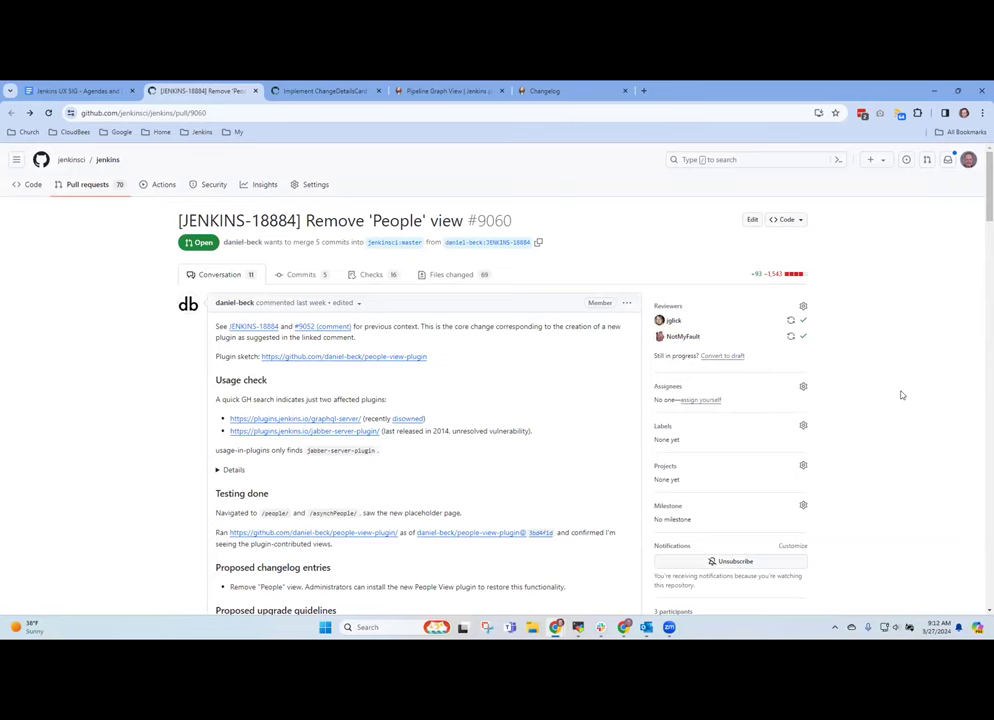
Assign pull request #9060 to yourself.
scroll(910, 437, down, 1)
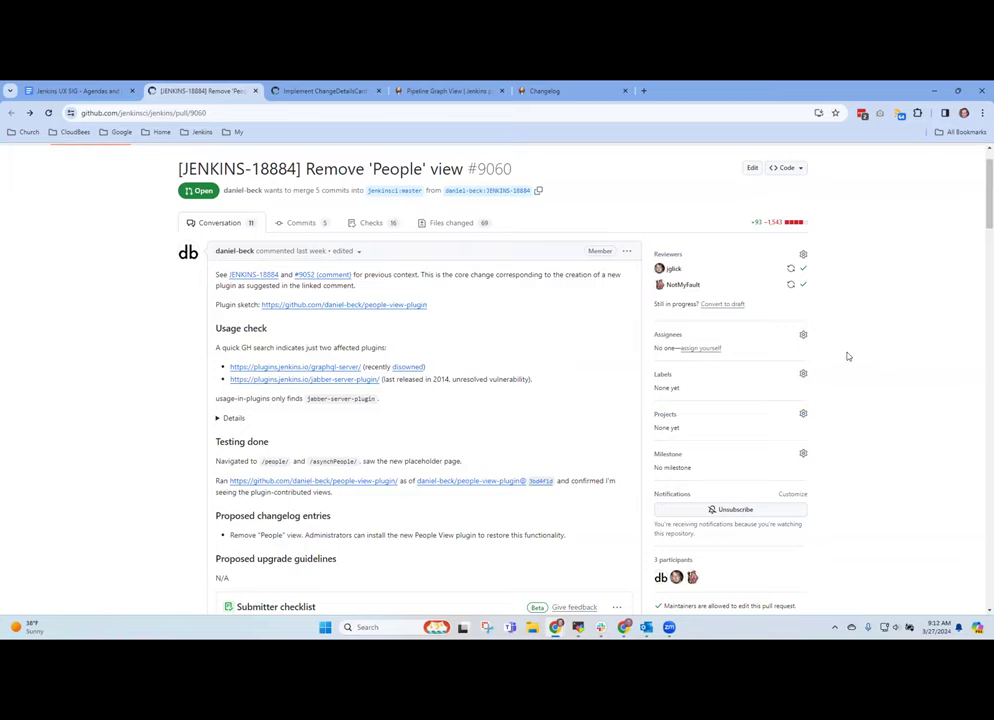
scroll(859, 380, up, 1)
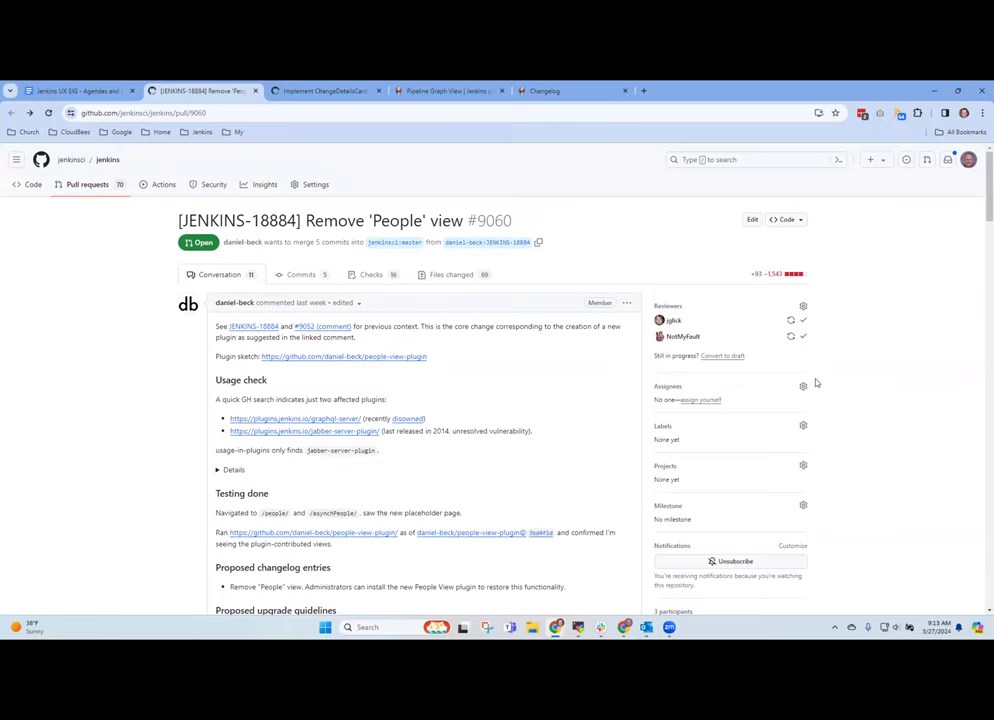
scroll(818, 383, down, 4)
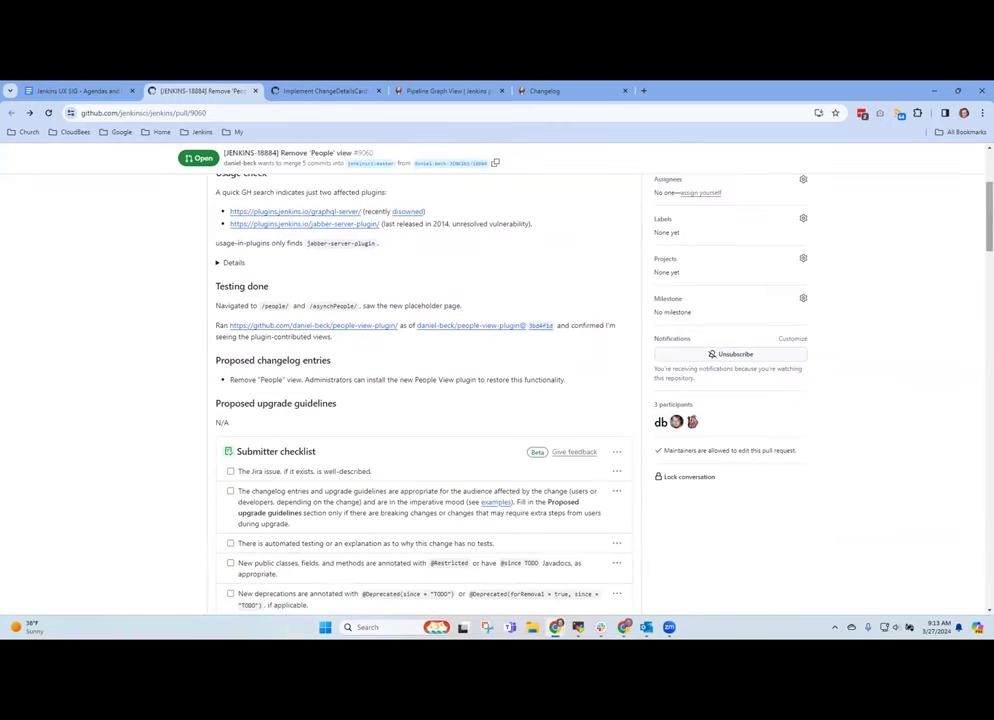
scroll(695, 300, up, 2)
click(697, 297)
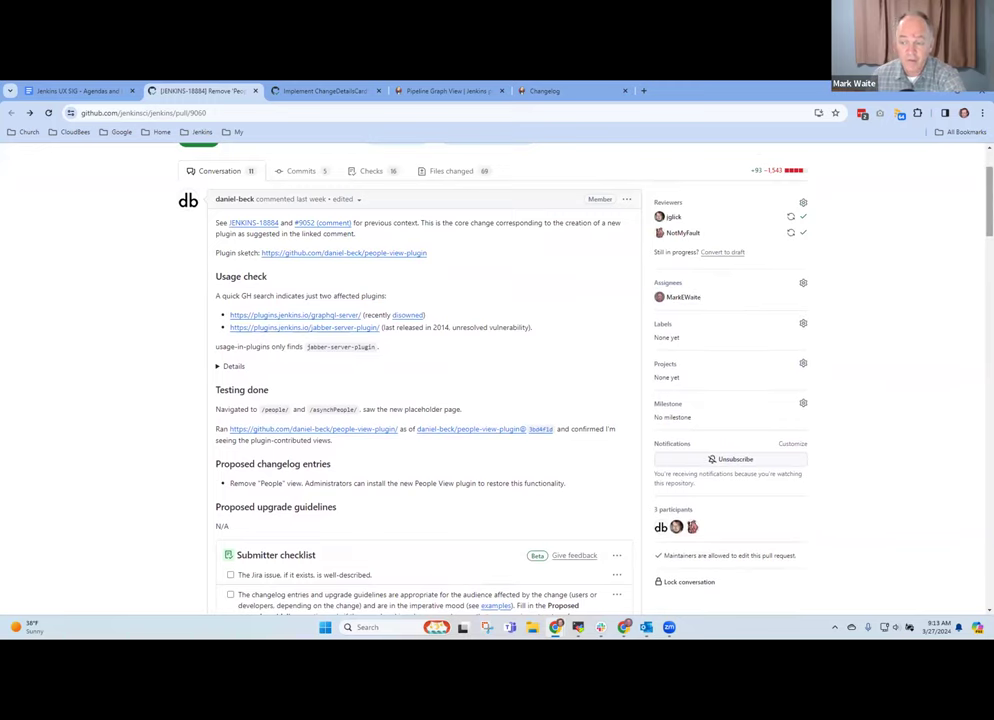
Apply the rfe label to pull request #9060.
scroll(430, 380, down, 15)
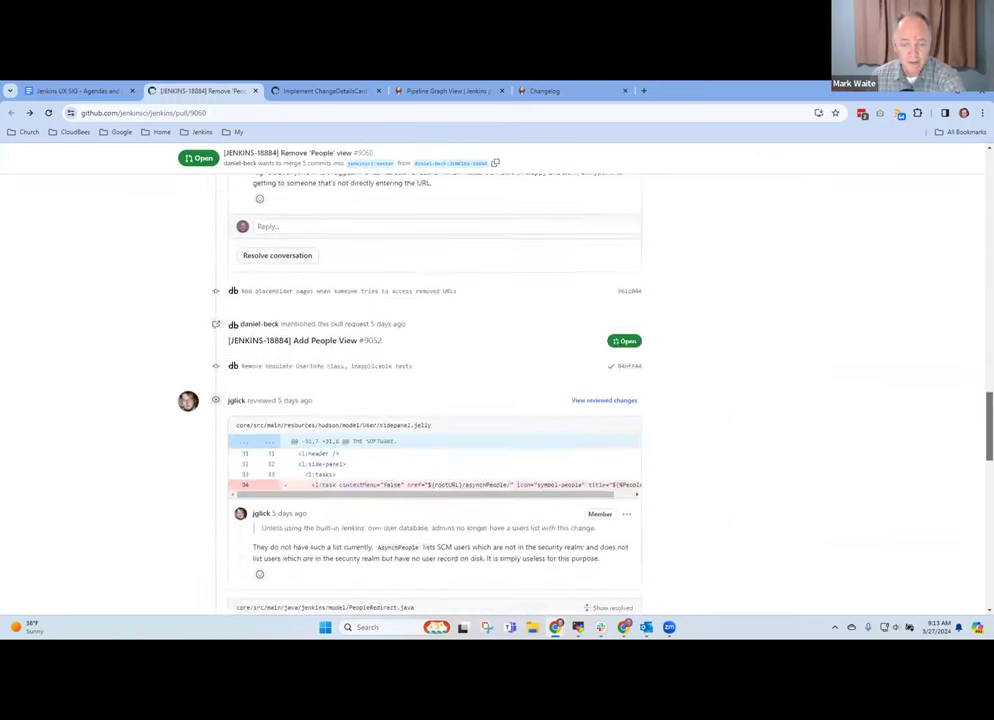
scroll(681, 337, up, 15)
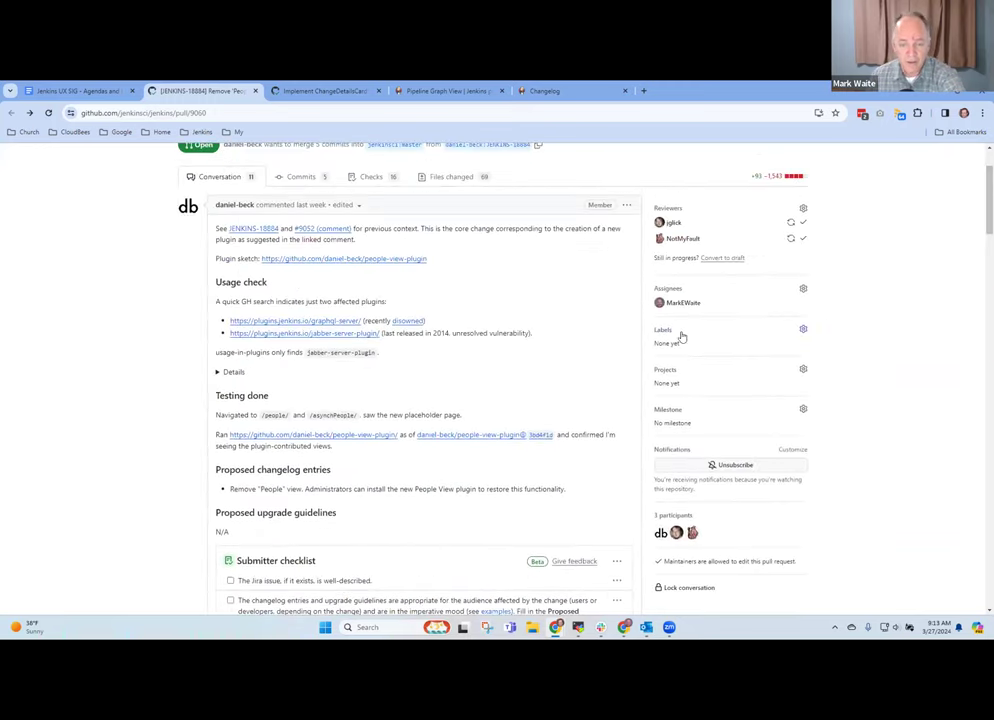
click(665, 331)
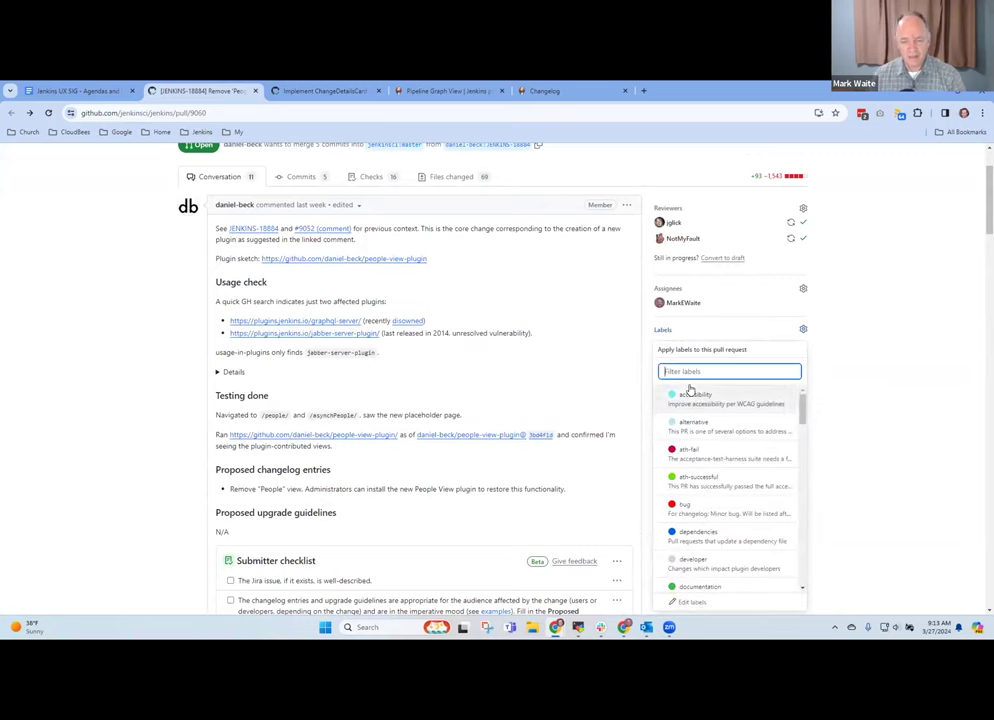
scroll(800, 565, down, 5)
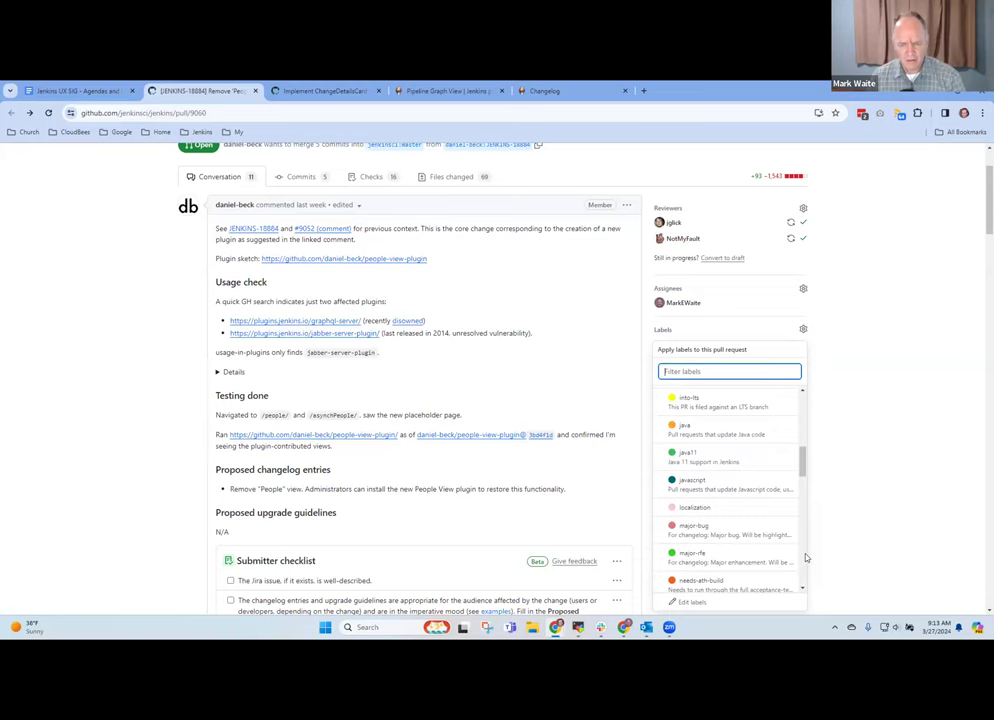
scroll(806, 557, down, 5)
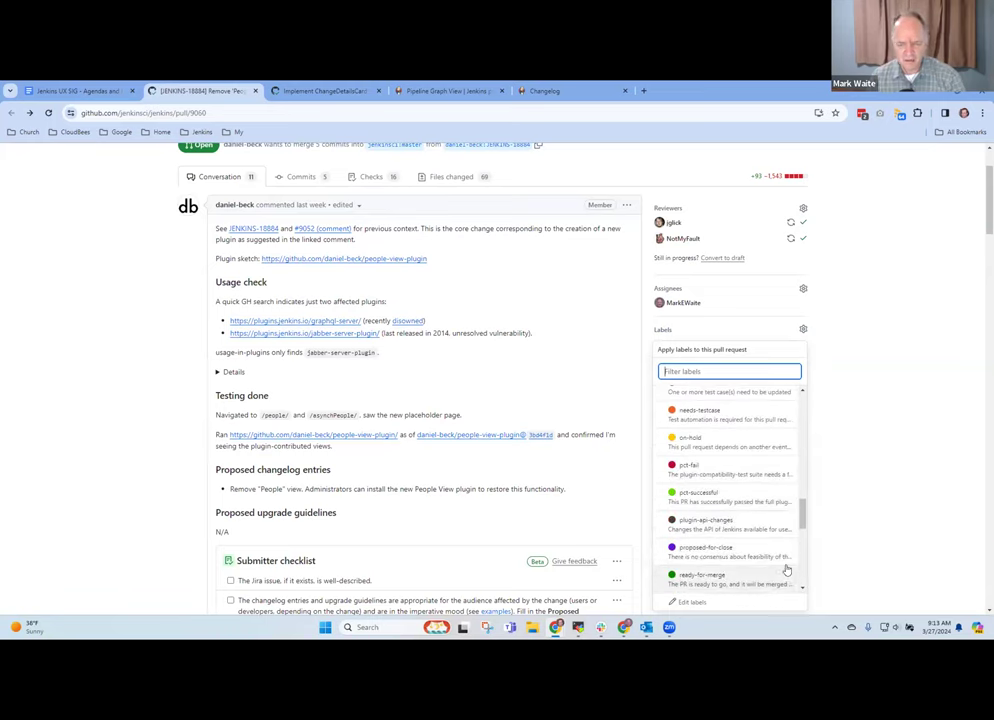
scroll(790, 550, down, 4)
click(678, 478)
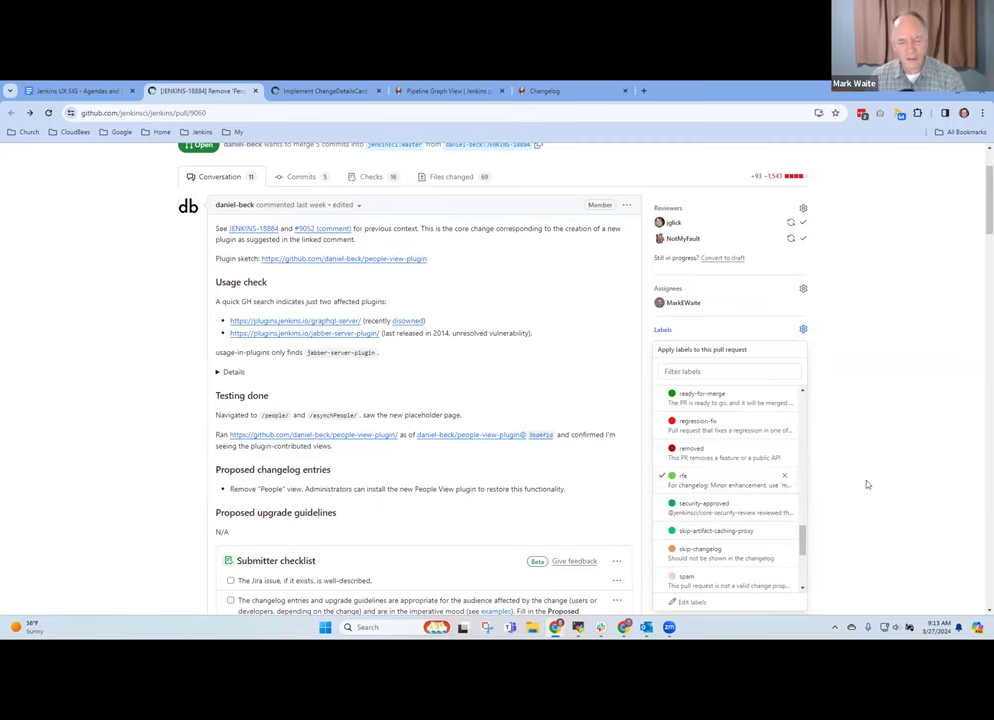
click(867, 485)
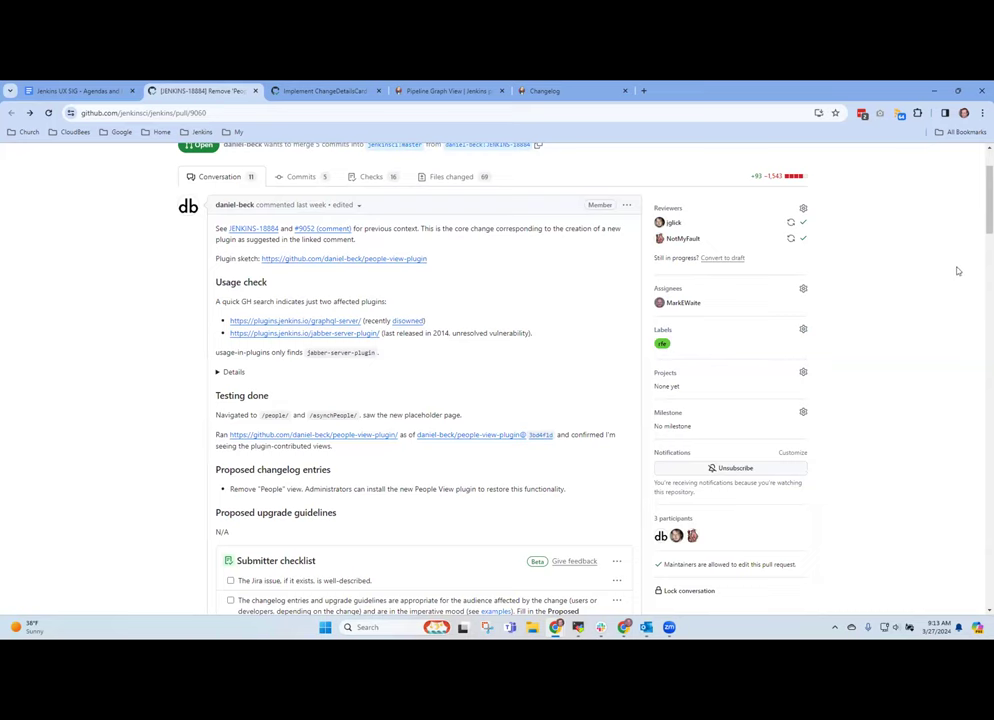
Add the removed and web-ui labels to pull request #9060.
click(657, 329)
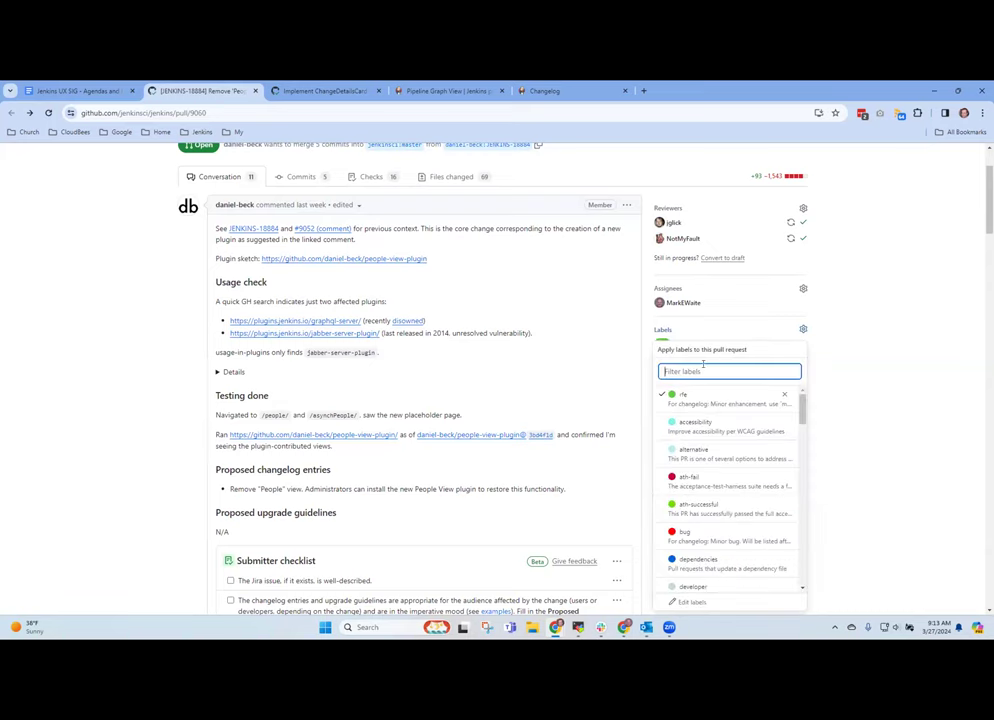
text(removed)
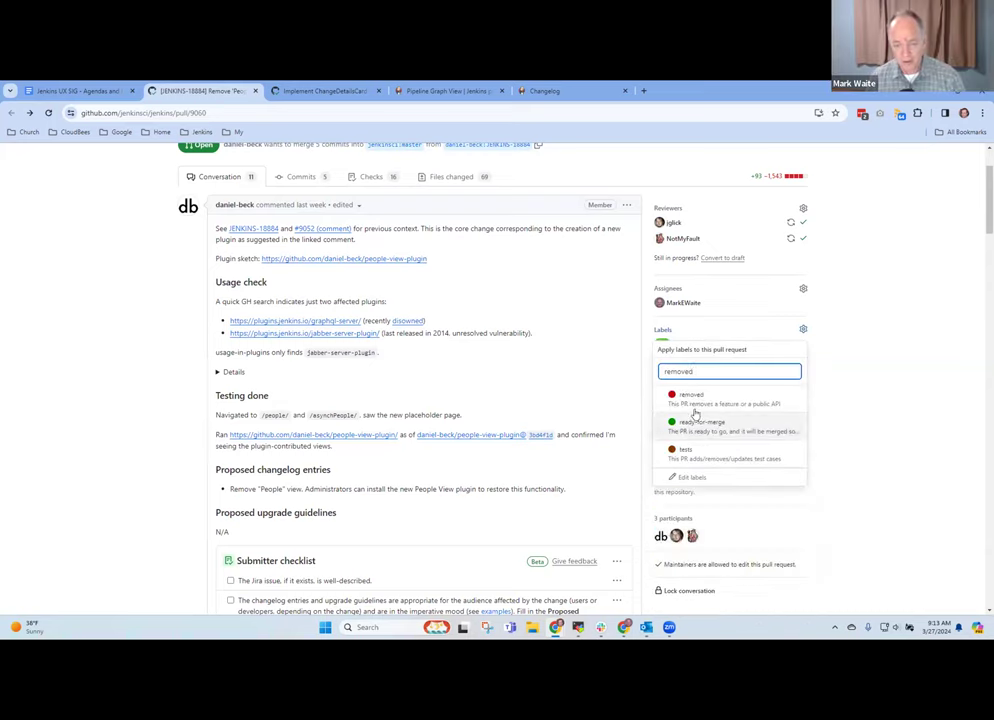
click(694, 394)
double_click(680, 371)
text(ui)
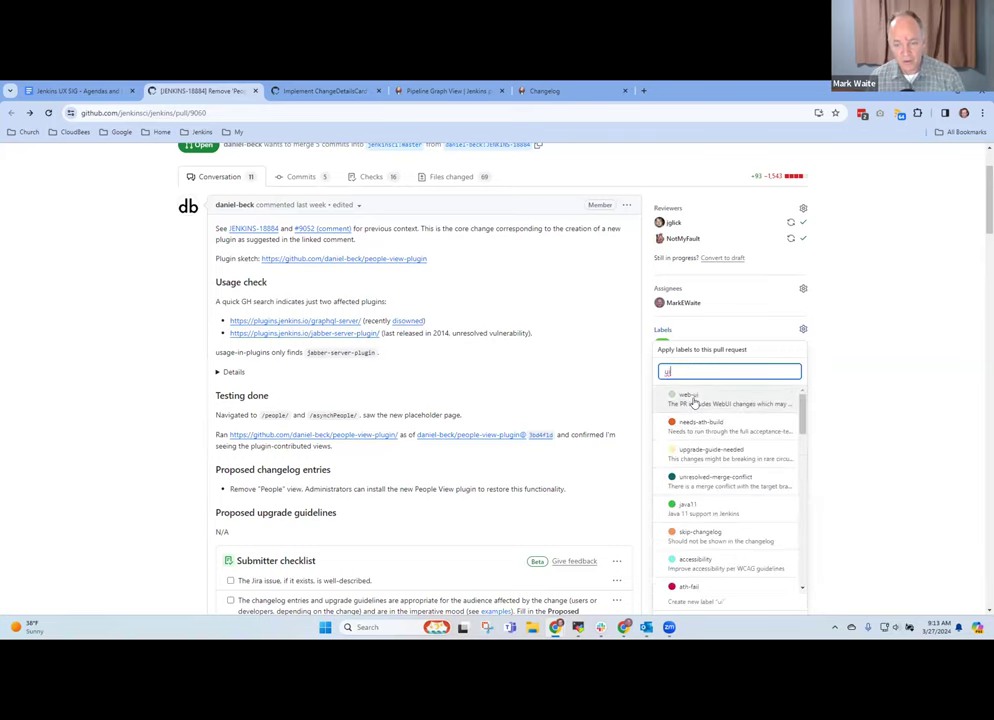
click(906, 391)
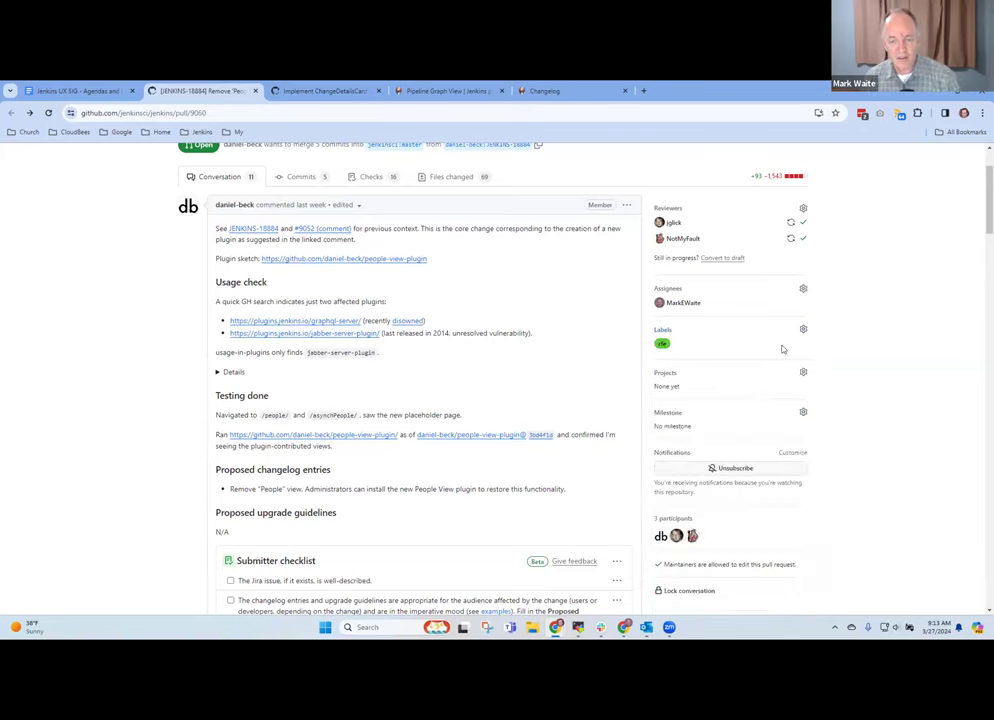
Insert the saved reply "Ready to merge after 24 hours" into a new comment at the end of #9060.
scroll(970, 350, down, 15)
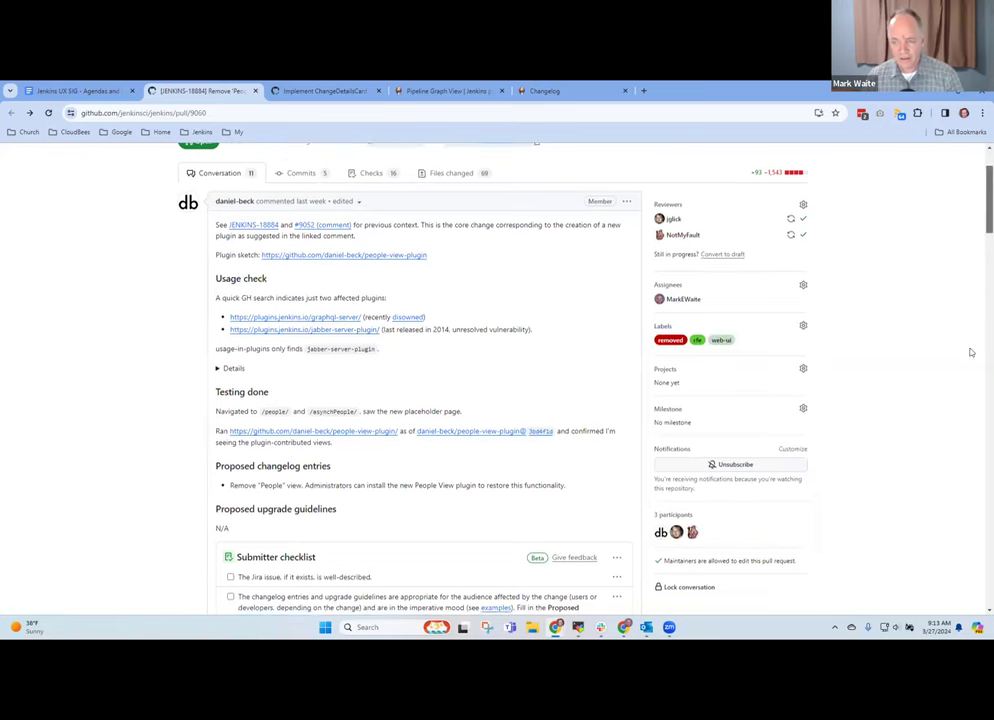
scroll(451, 531, down, 3)
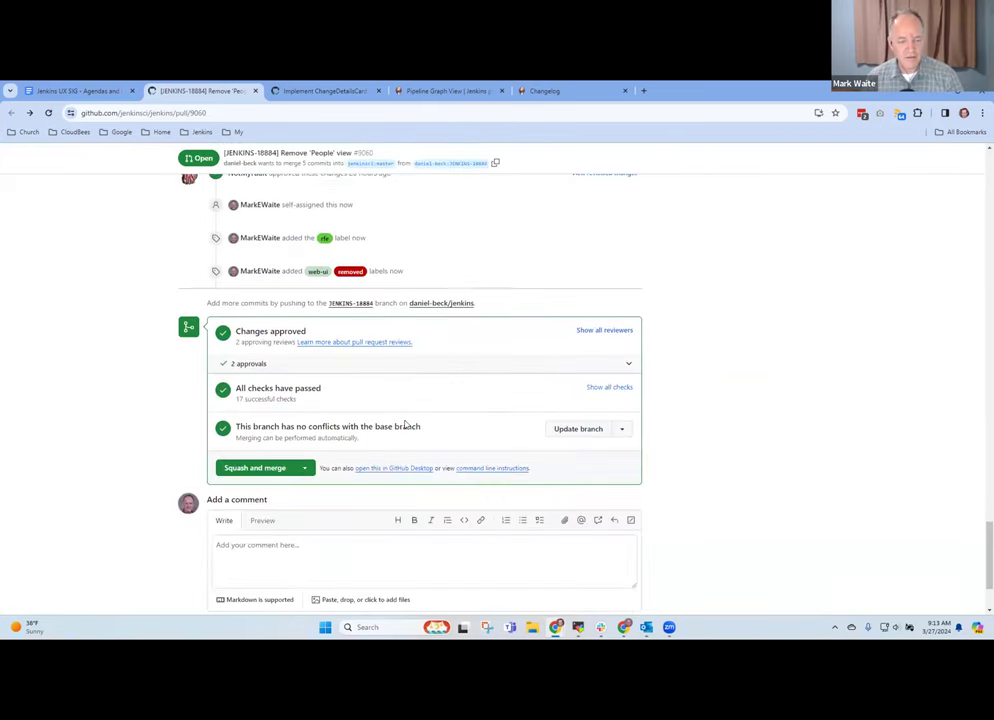
click(615, 520)
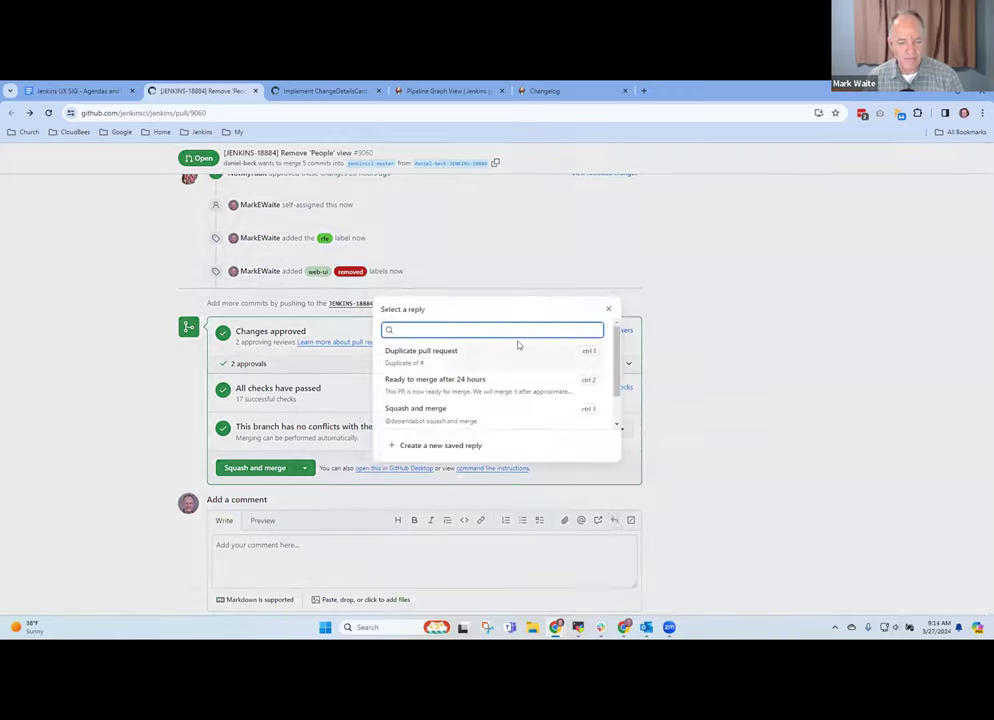
click(497, 379)
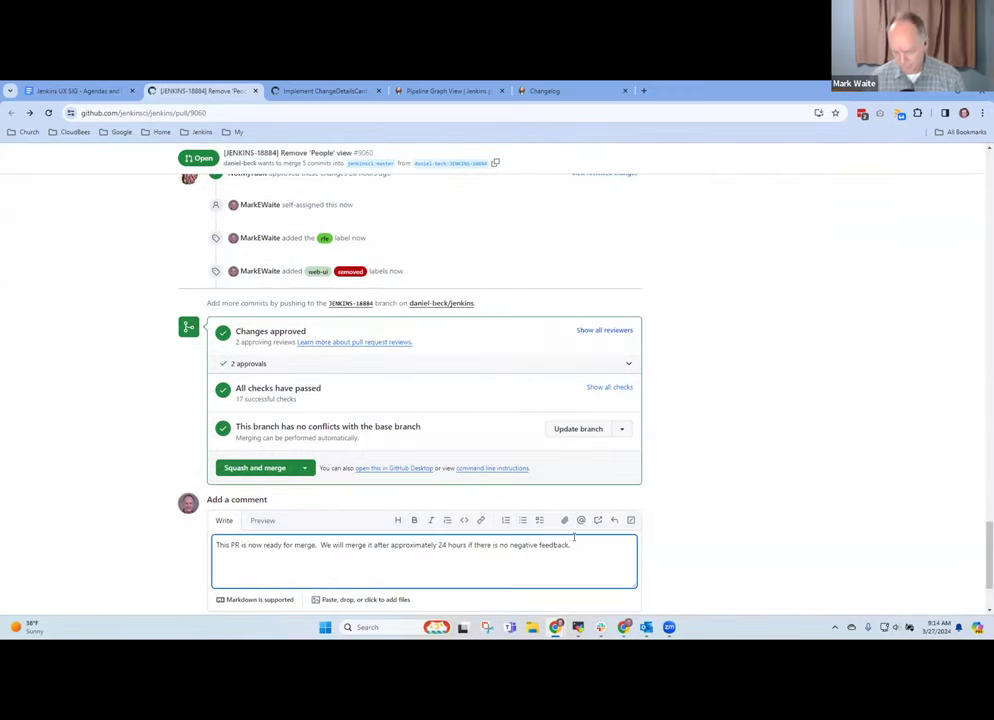
Append "/label ready-for-merge" after a blank line, post the comment, and return to the Jenkins UX SIG agenda document.
key(Return)
key(Return)
text(/label ready-fgor)
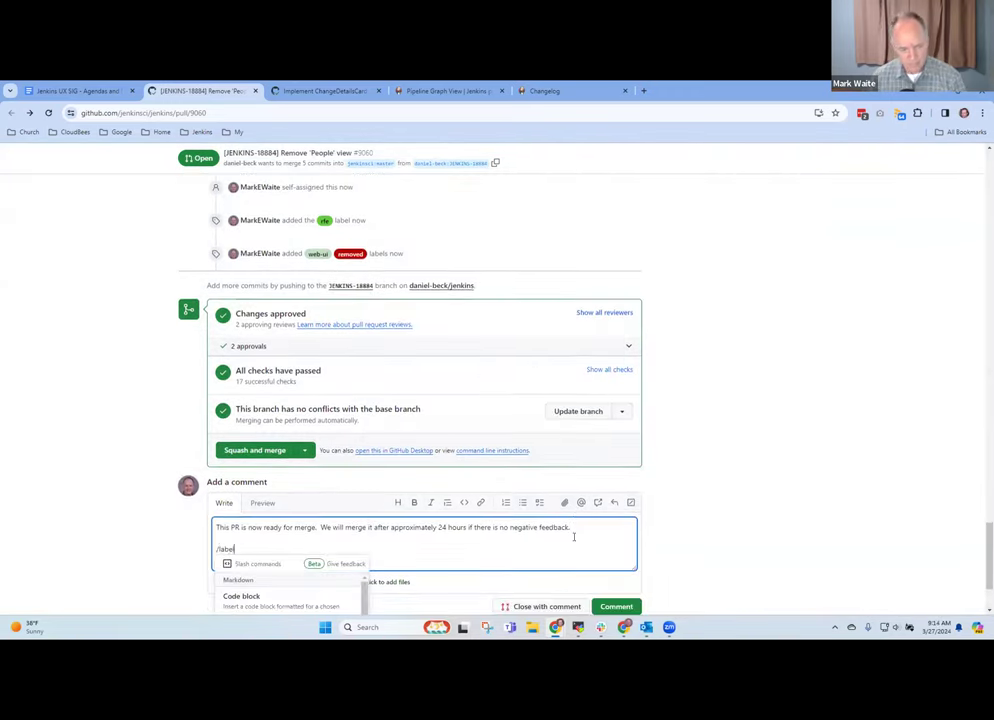
key(BackSpace)
key(BackSpace)
key(BackSpace)
text(or-merge)
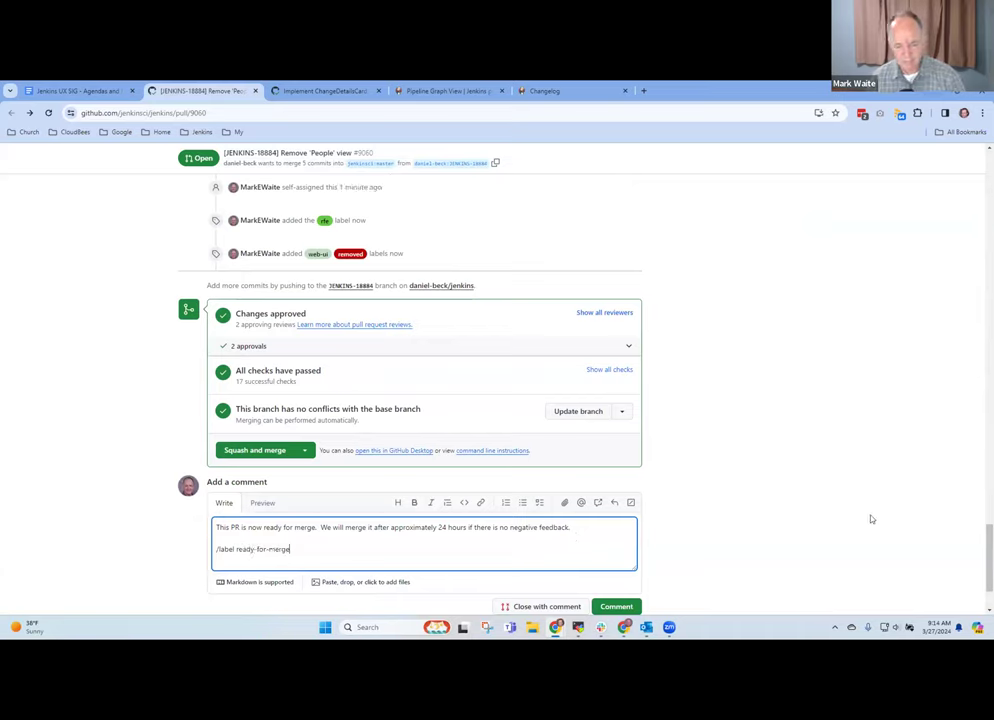
click(615, 606)
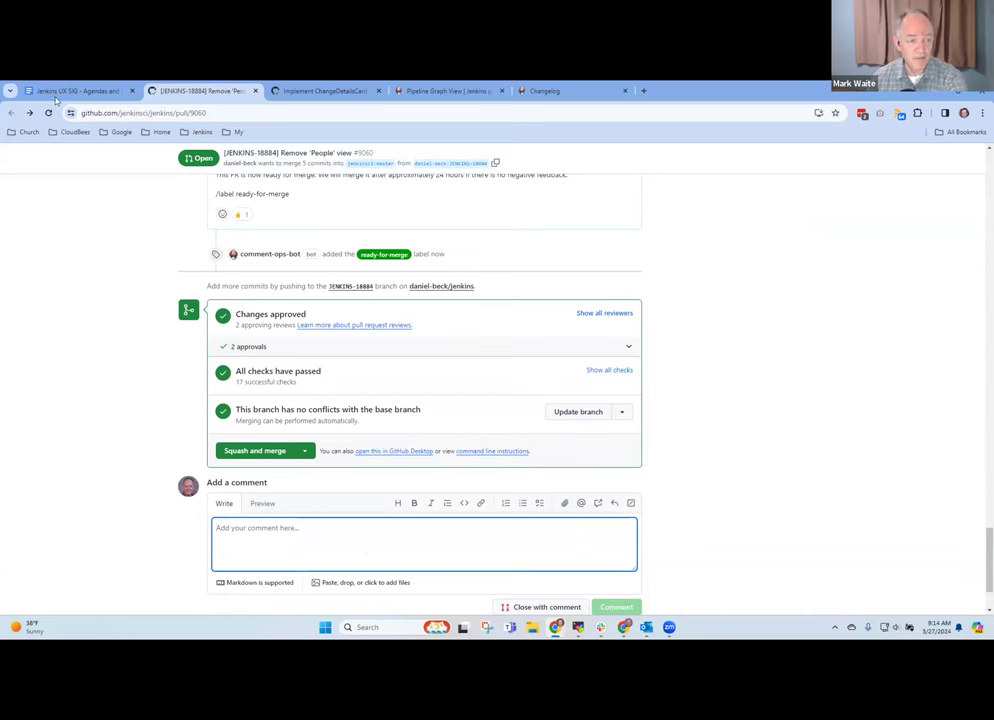
click(97, 91)
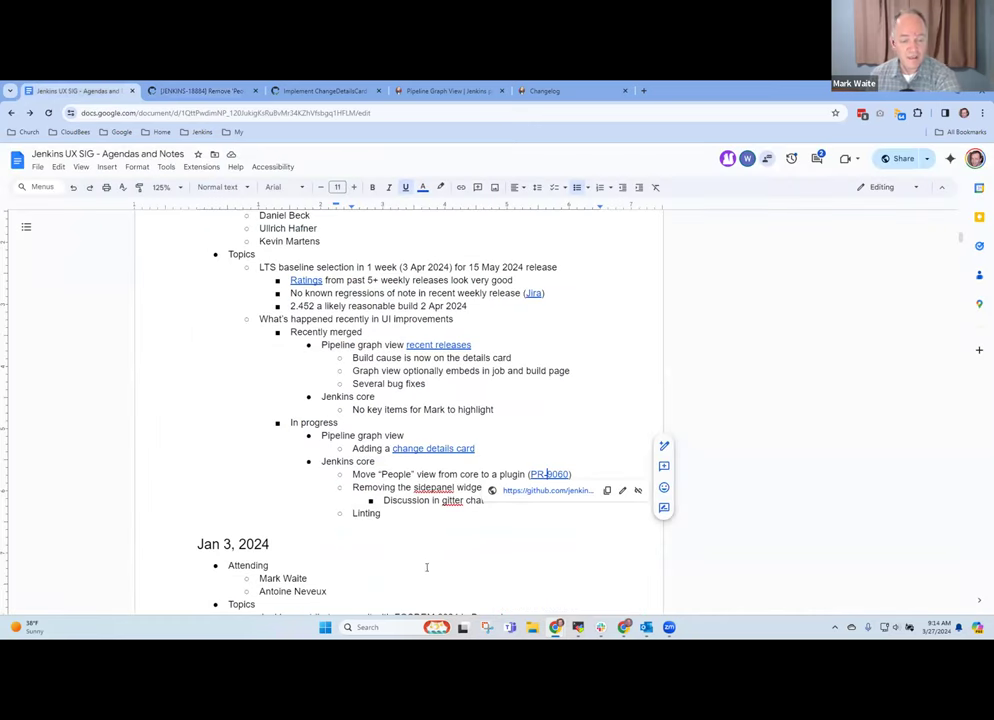
Add the bullet "Currently working on GitHub actions integration" below "Discussion in gitter chat" in the sidepanel widget notes.
click(398, 487)
key(shift+End)
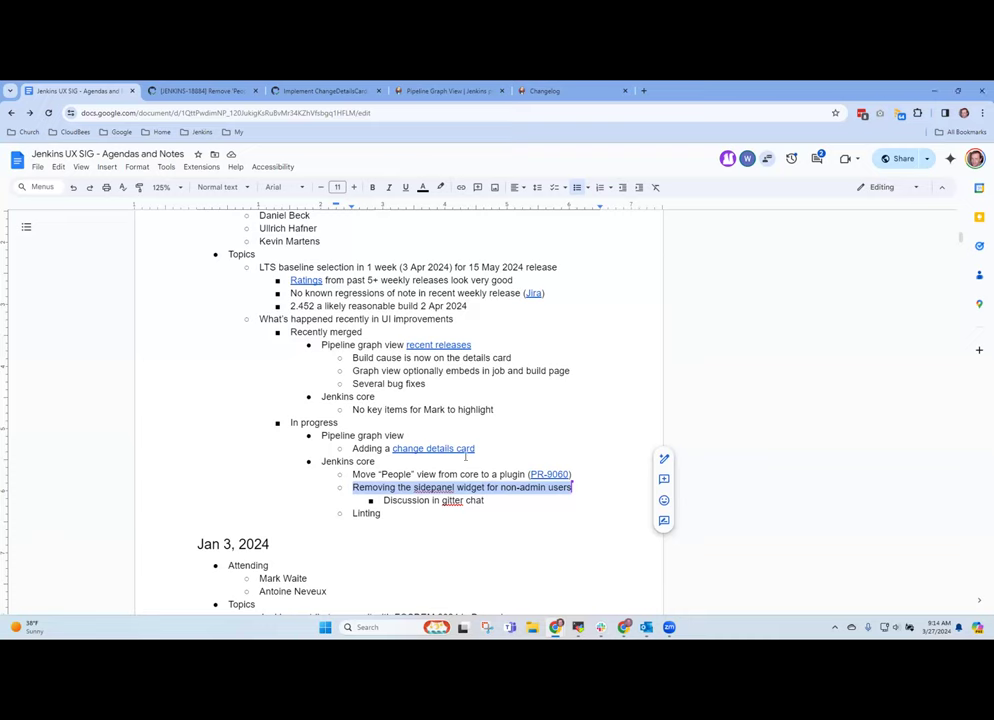
click(501, 501)
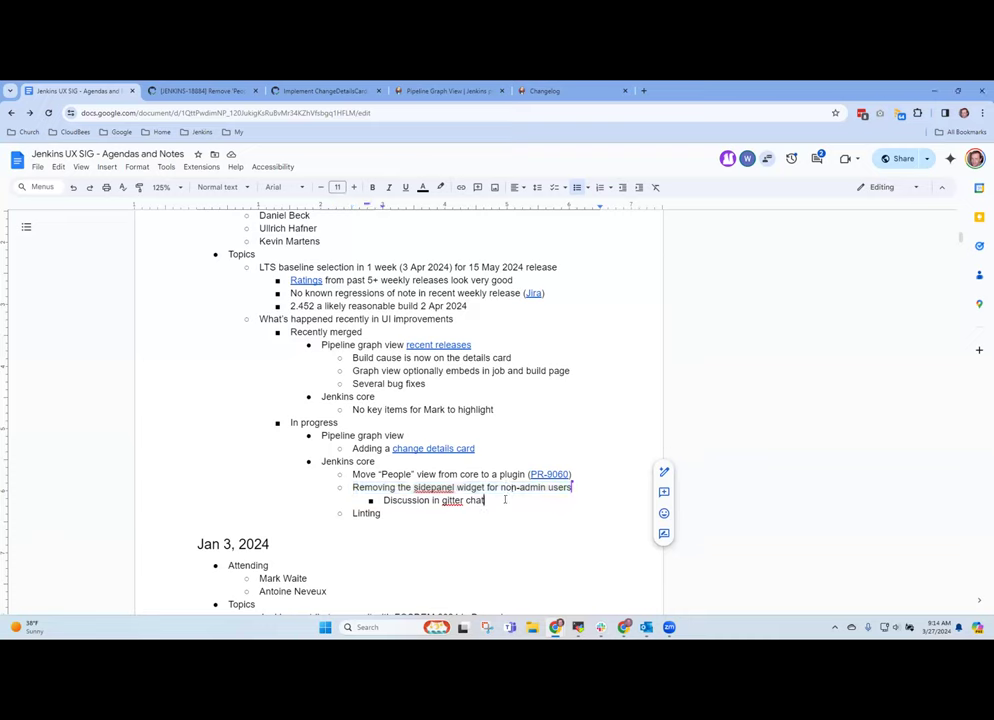
key(Return)
text(Currently working on a)
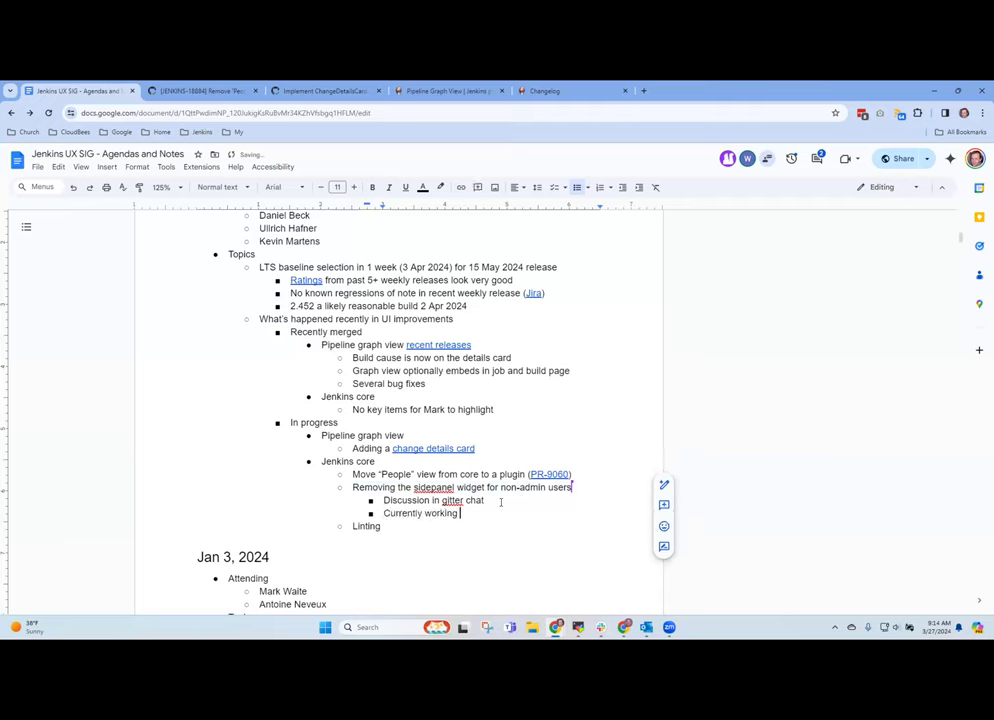
key(BackSpace)
key(BackSpace)
text(GitHub actions Integration)
Add the sub-bullet "Saw that they give no hint of available resources" under the GitHub actions integration bullet.
key(Return)
key(Tab)
text(Saw)
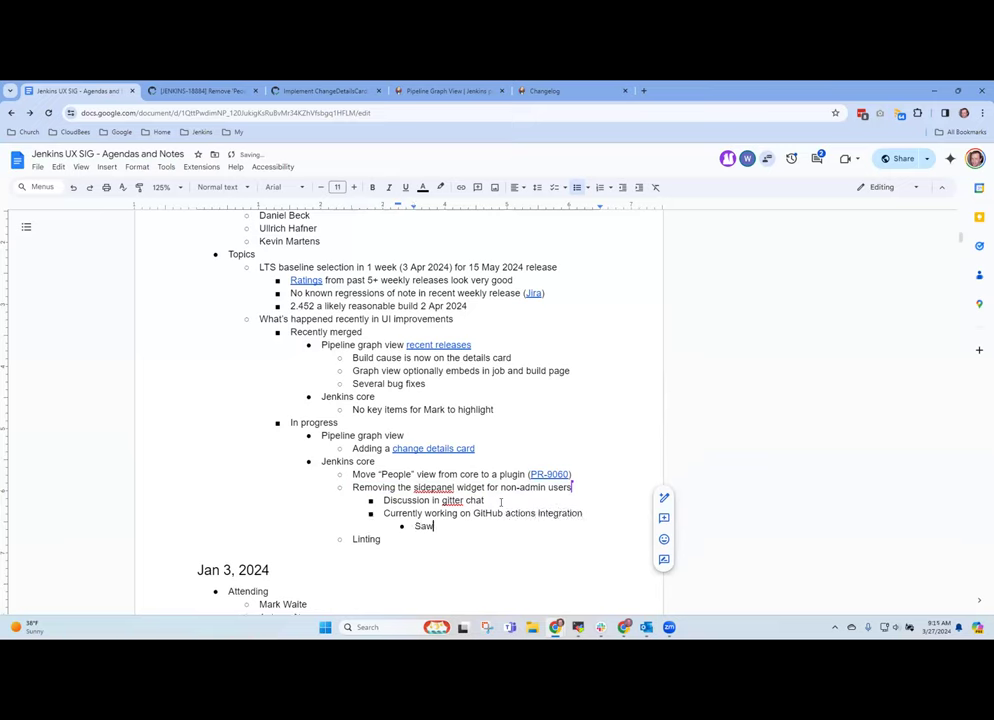
text( that they give no hint of available resources)
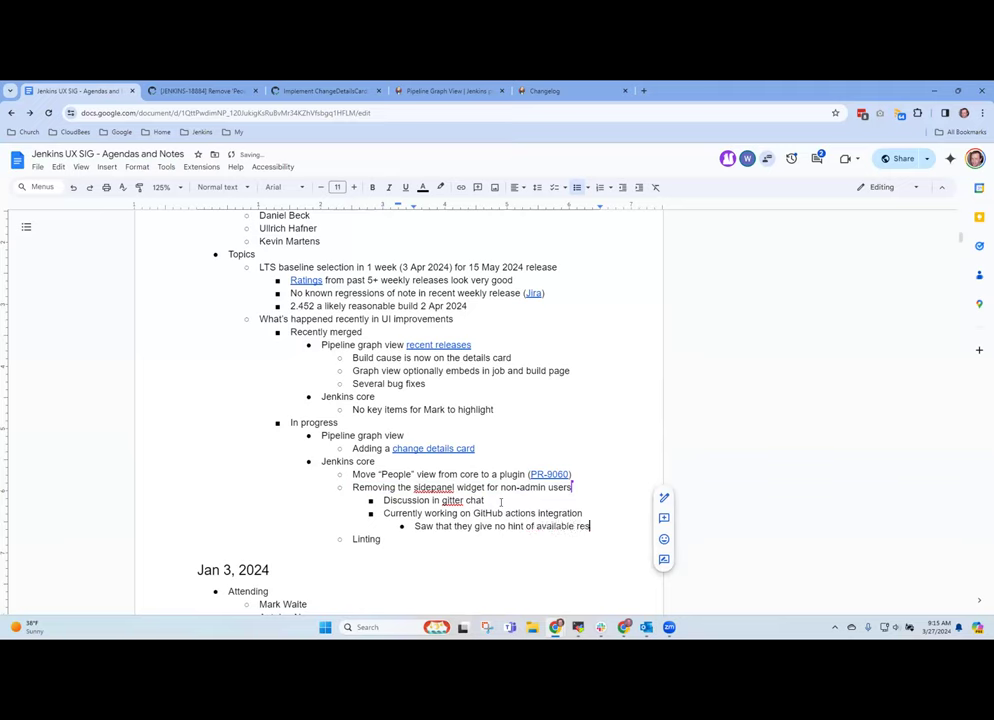
Replace "give" with "offer" in the sub-bullet about the hint of available resources.
key(Up)
key(Right)
key(Right)
key(Right)
key(Right)
key(Right)
key(Right)
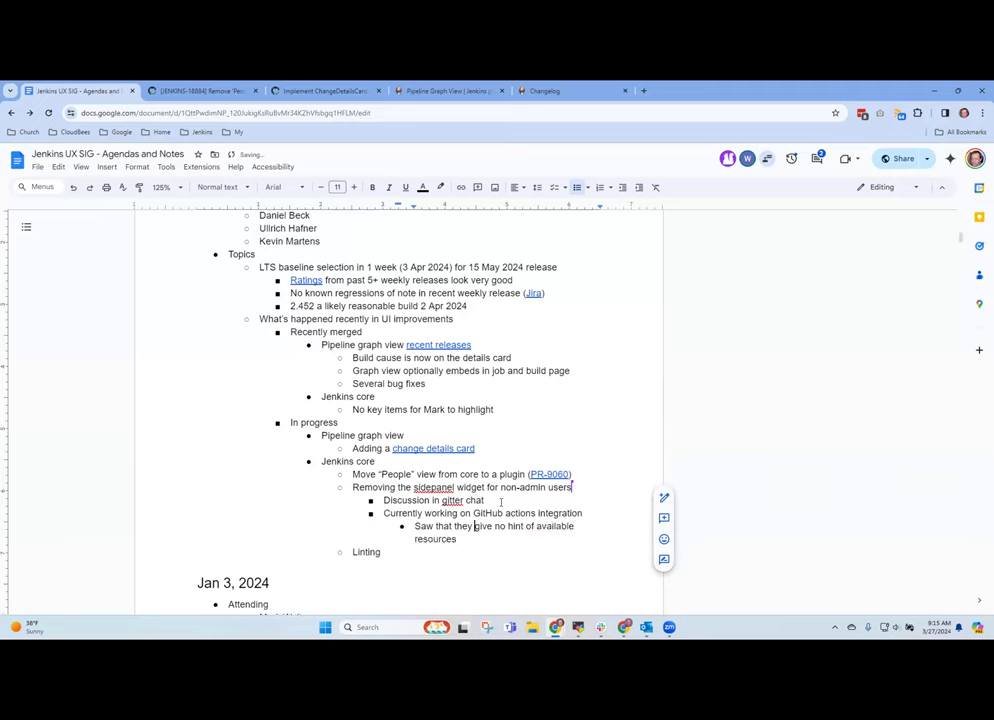
key(Left)
key(ctrl+shift+Left)
key(BackSpace)
key(ctrl+Right)
key(ctrl+Left)
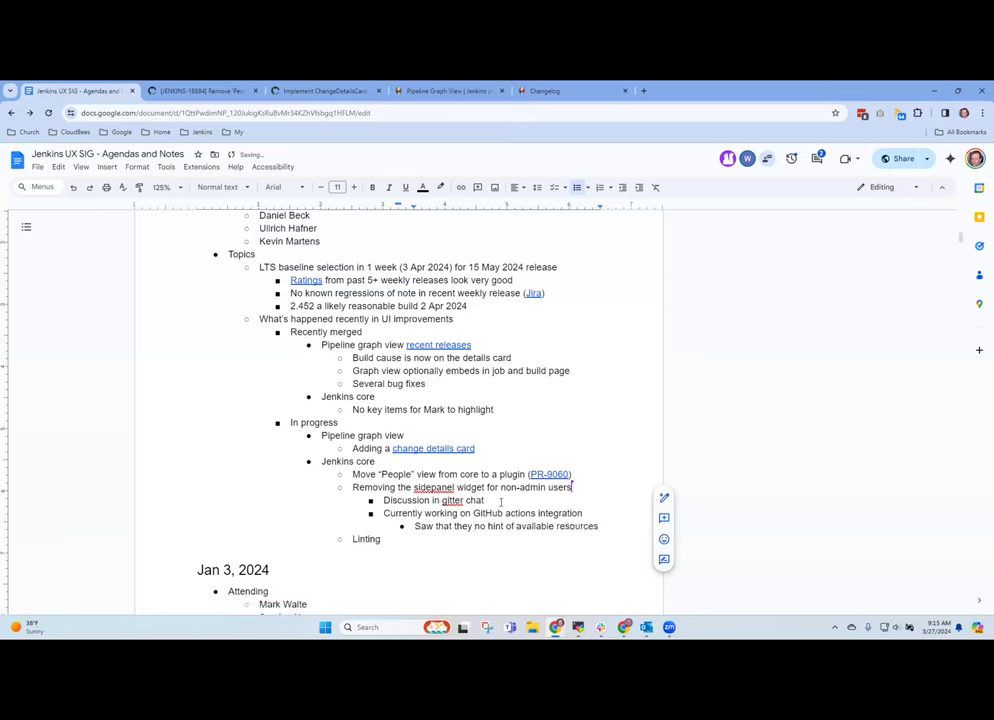
text(offer)
Remove the word "available" from the sub-bullet so it reads "Saw that they offer no hint of resources".
key(ctrl+Right)
key(ctrl+Right)
key(ctrl+Right)
key(ctrl+shift+Right)
key(BackSpace)
key(End)
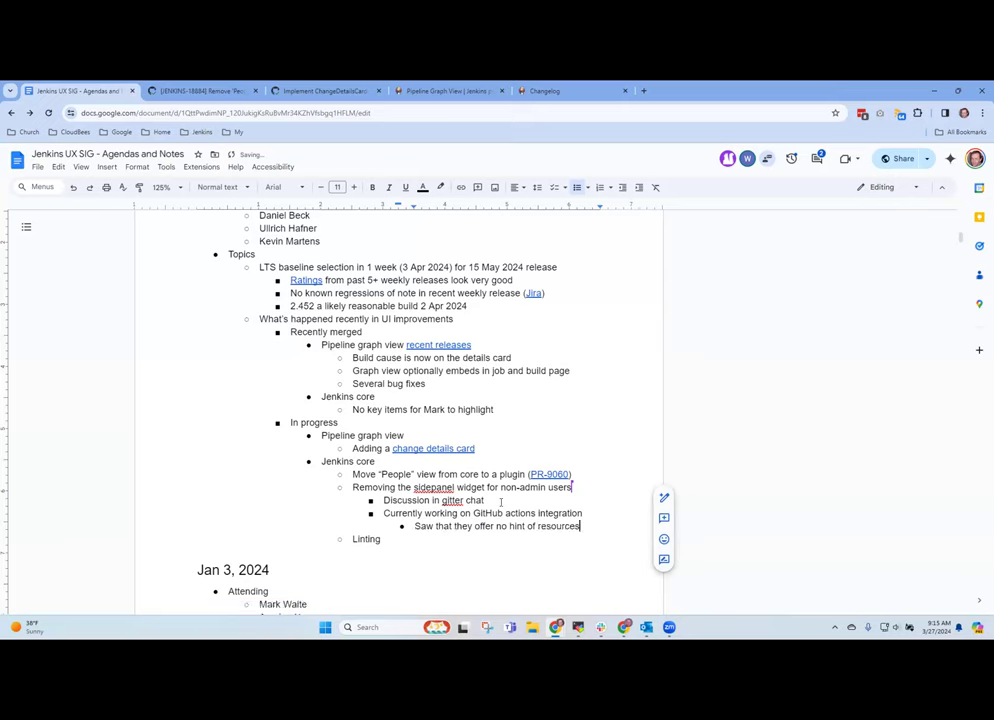
Add the bullet "Odd that Jenkins shows resources, even to low privilege users" one level up, after the GitHub actions note.
key(Return)
key(shift+Tab)
text(Odd t)
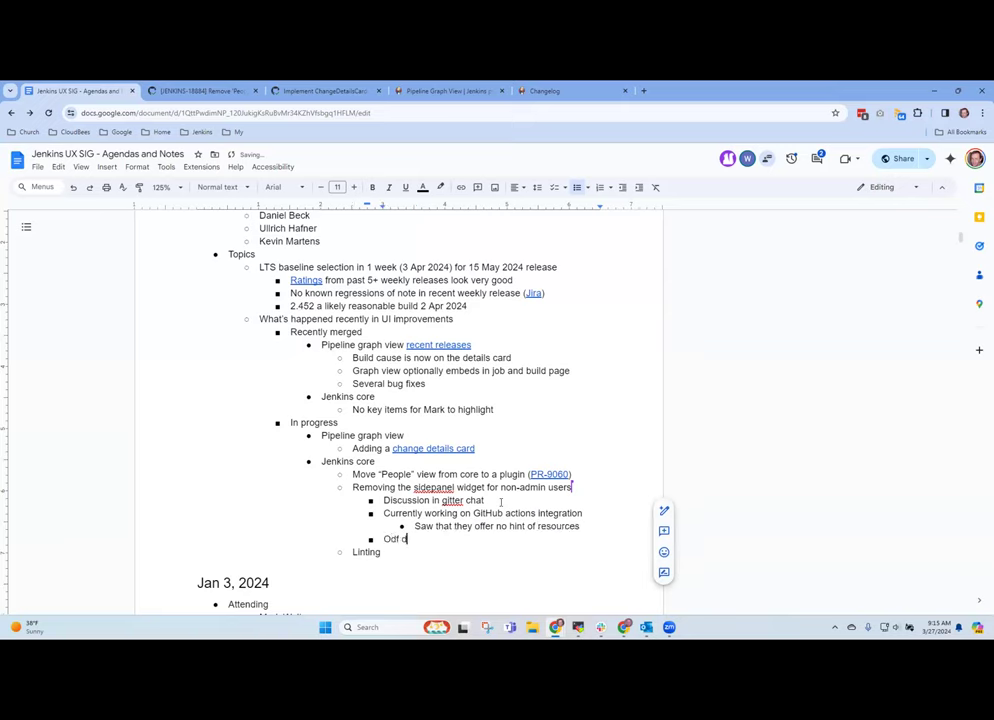
text(hat Jenkins shows resources.)
key(BackSpace)
text(, even to low )
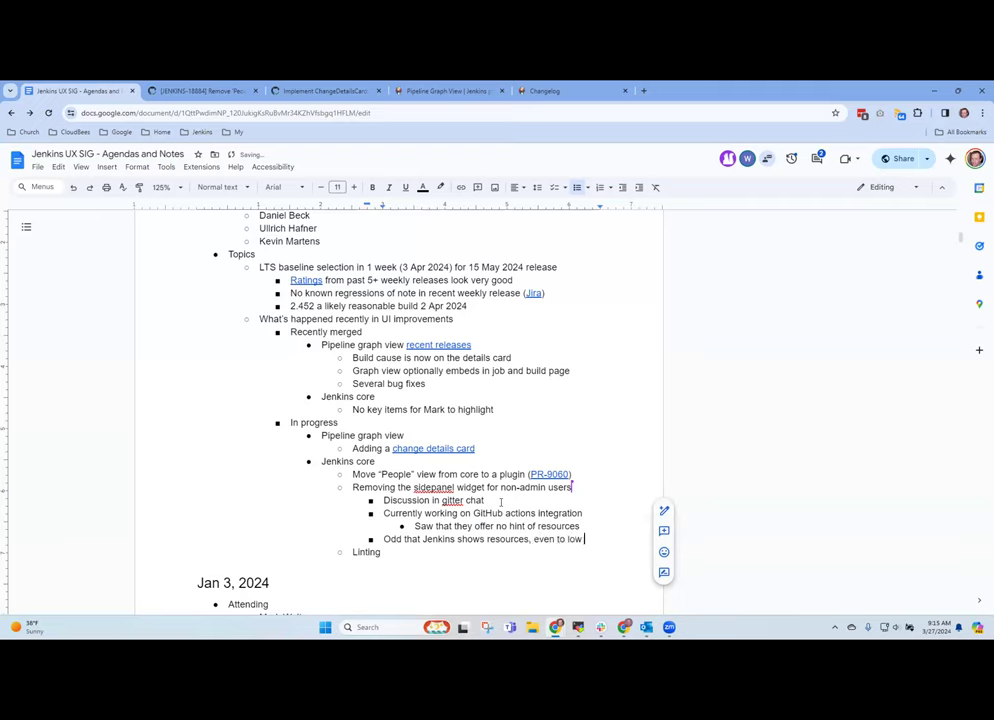
text(privilege users)
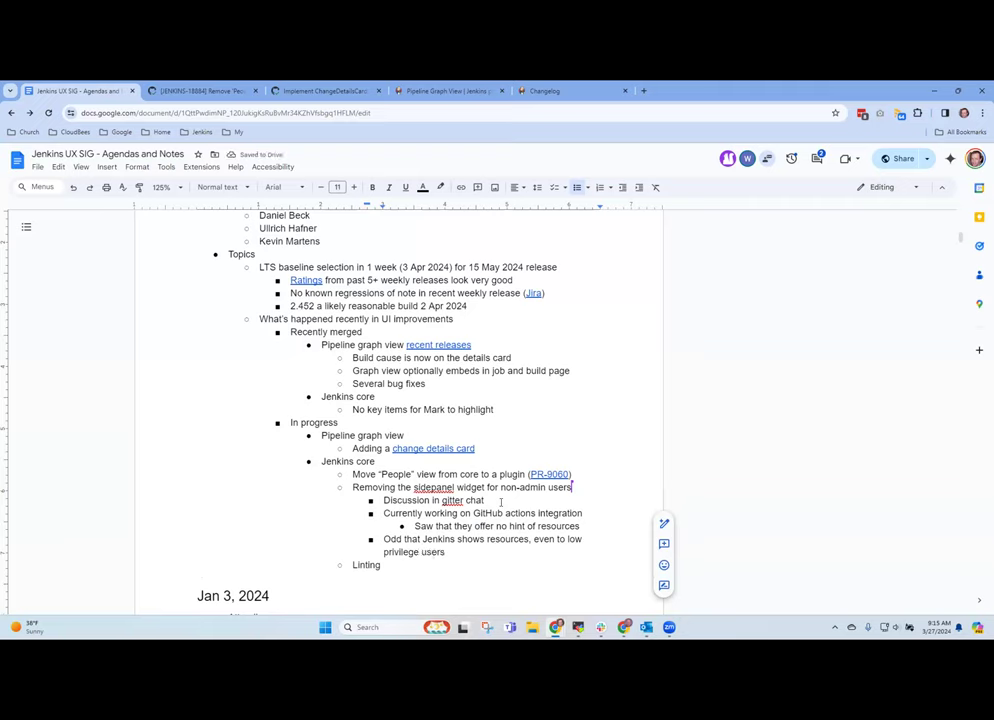
Add the sub-bullet "Number of agents available may mislead" under the low privilege users bullet.
key(Return)
key(Tab)
text(Nu)
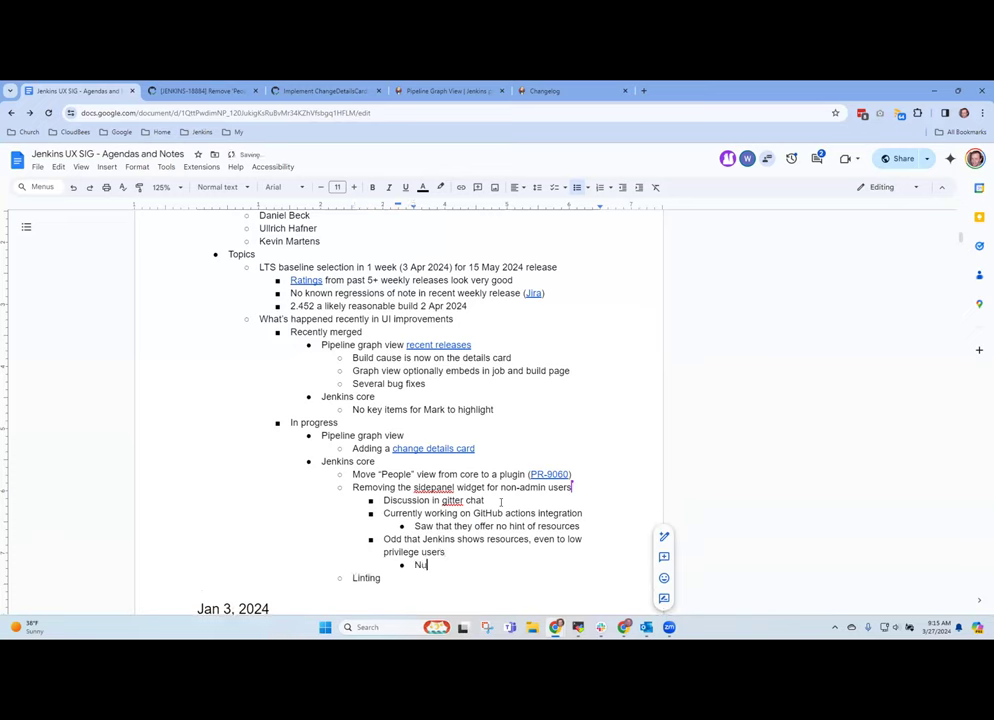
text(mber of agents available is)
key(BackSpace)
key(BackSpace)
key(BackSpace)
text(may mislead)
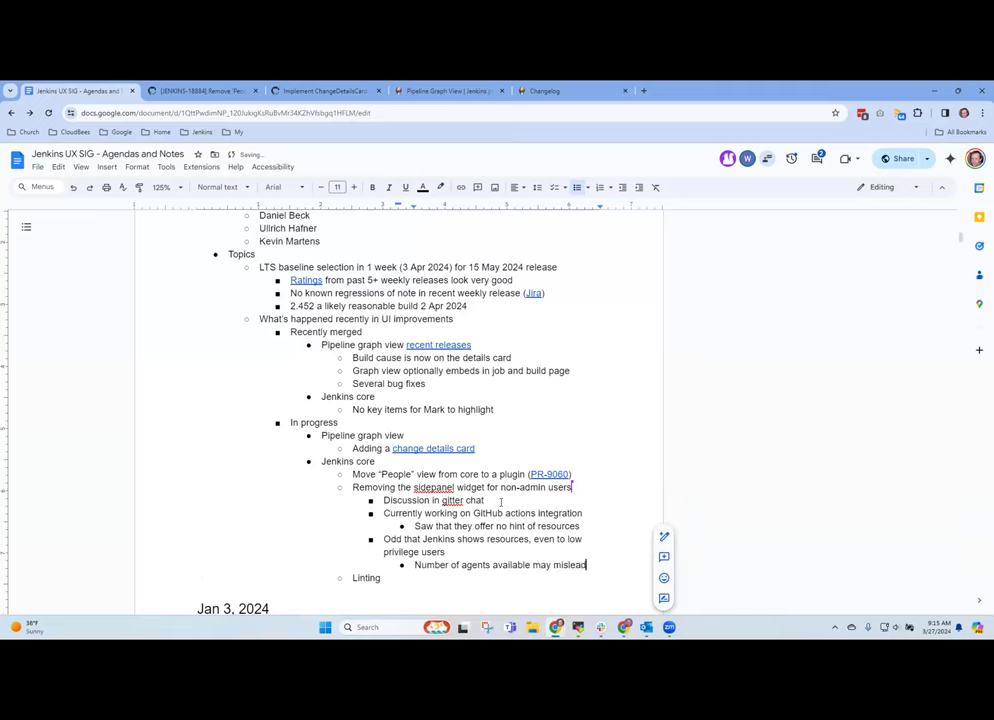
Add the bullet "Questioning value of non-admins seeing node info" one level up, after the misleading agents note.
key(Return)
key(shift+Tab)
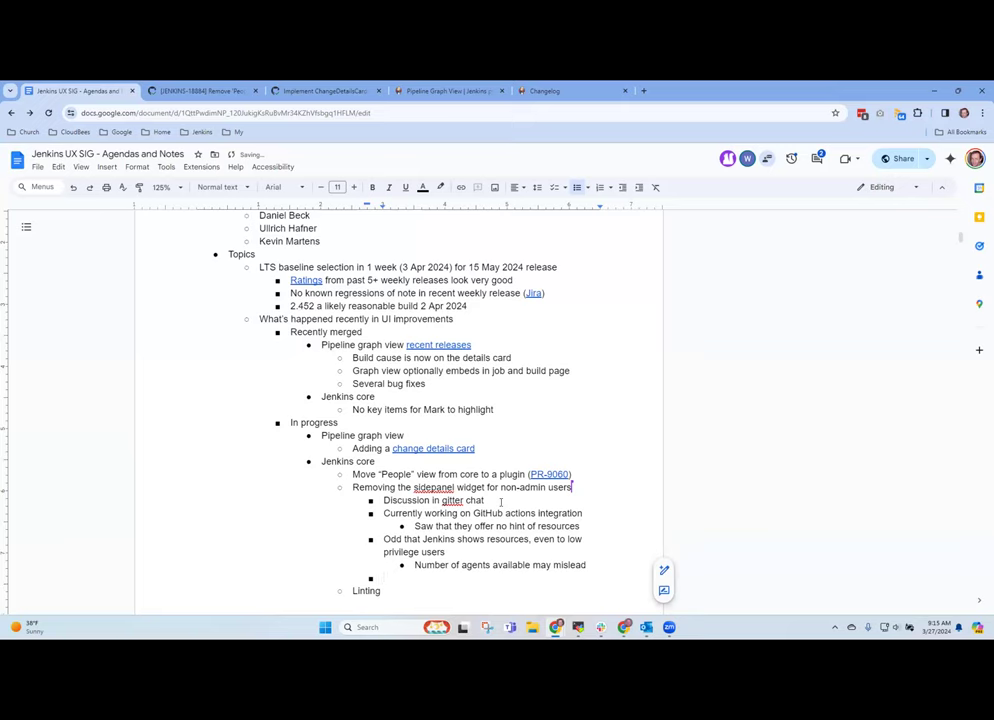
text(Questioning value of non-admins seeing node info)
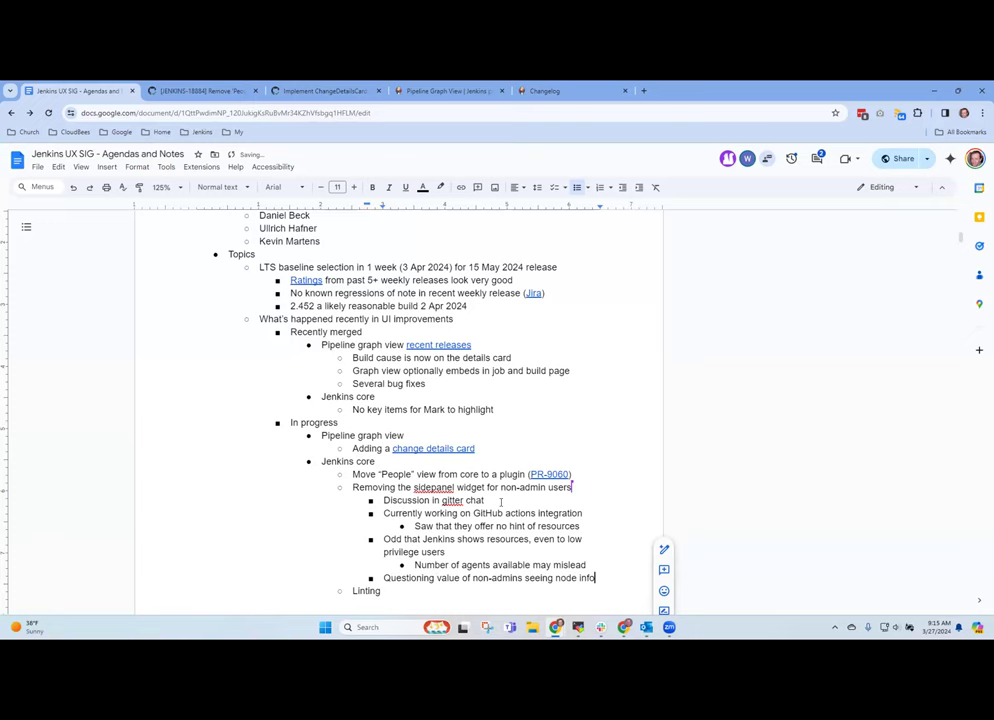
Add the bullet "Would open the UI, less busy, removes some Ajax" after the node info bullet.
scroll(501, 500, down, 2)
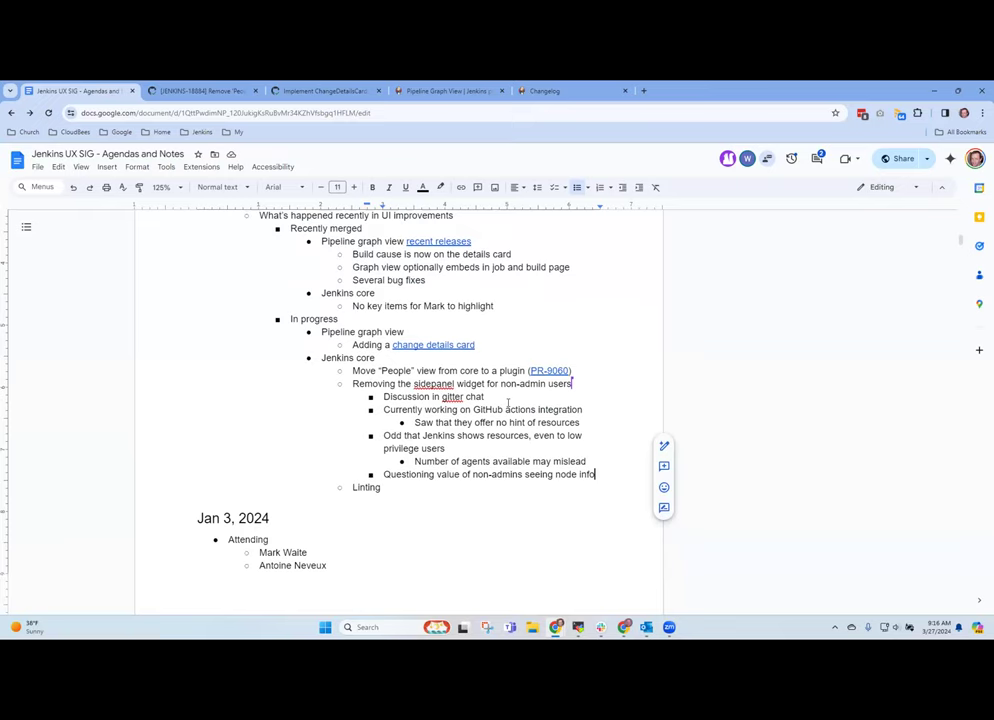
key(Return)
text(Would open the UI, less buss)
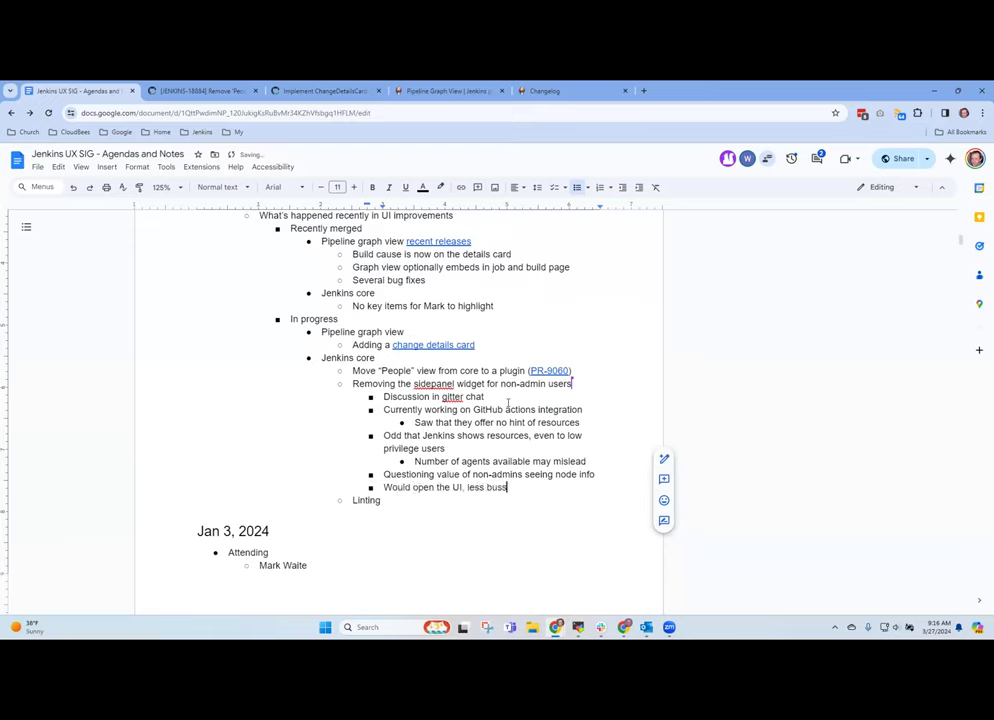
key(BackSpace)
text(y, removes dubious Aja)
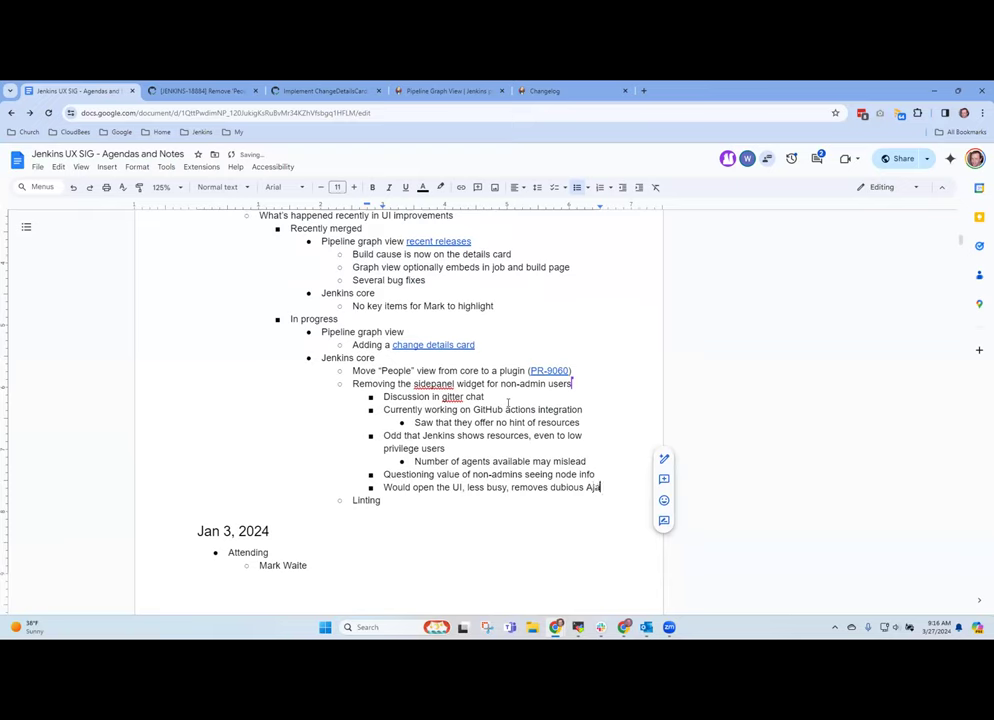
text(x)
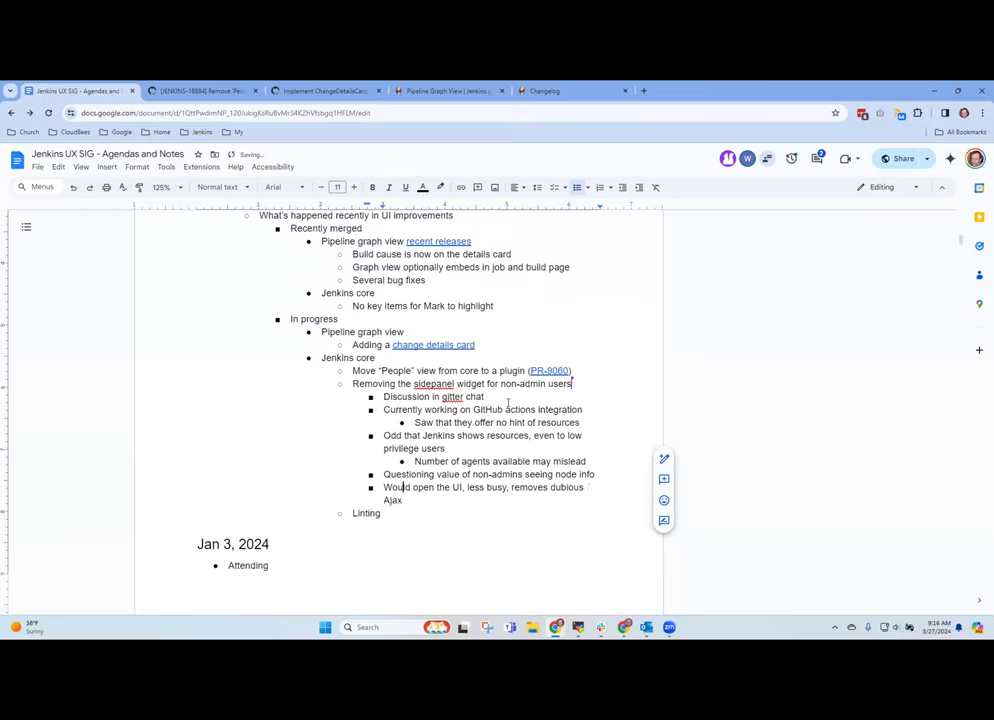
key(ctrl+Left)
key(ctrl+BackSpace)
text(some)
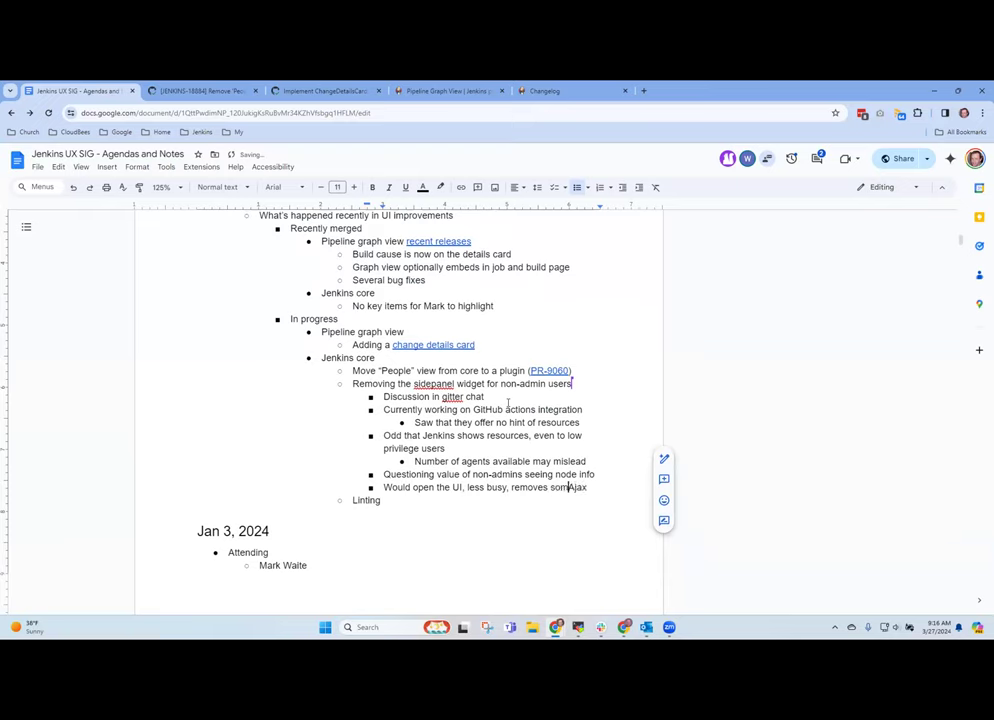
Add the sub-bullet "Improves keyboard navigation to remove it" under the bullet about opening the UI.
key(End)
key(Return)
key(Tab)
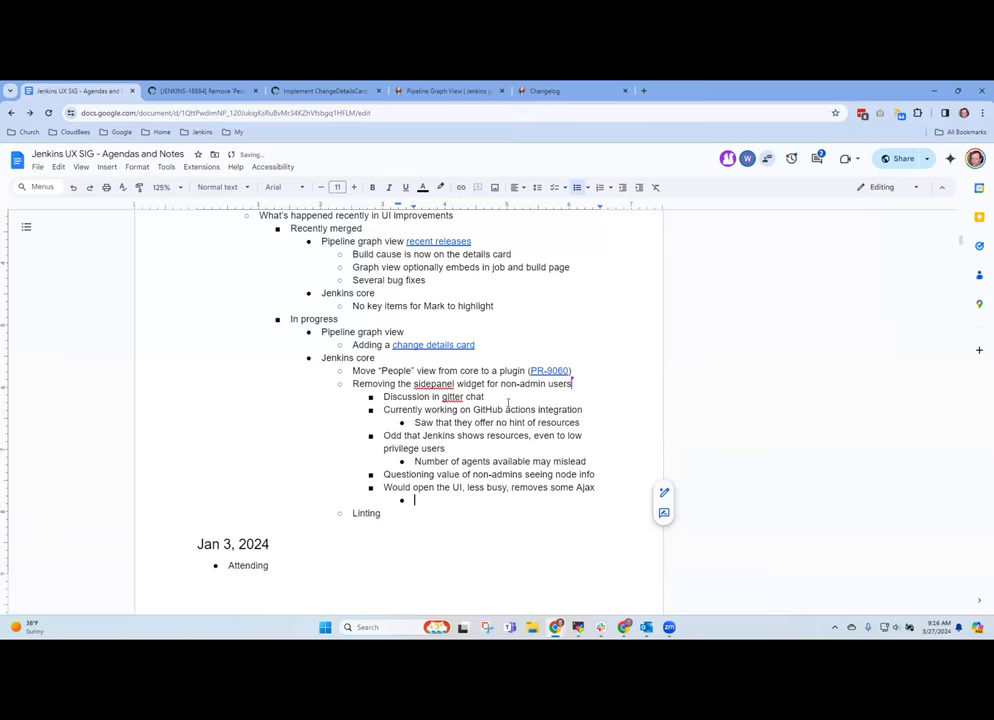
text(Imo)
key(BackSpace)
text(proves keyboard navigation)
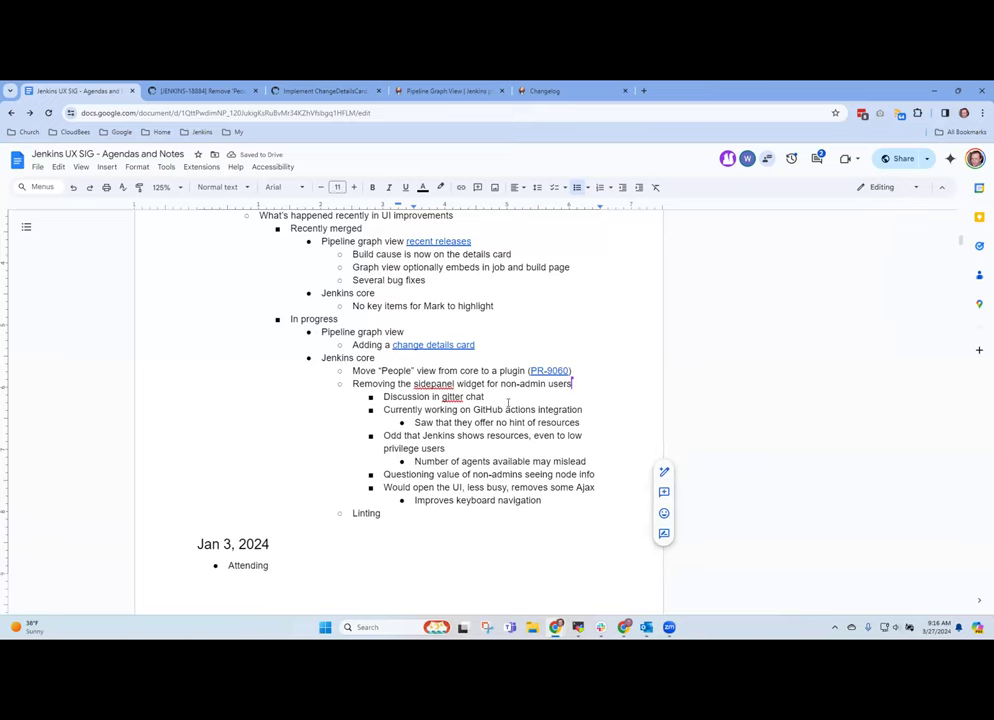
text( to remove it)
Add the bullet "Shows what is running, but ...." one level up, after the keyboard navigation note.
key(Return)
key(shift+Tab)
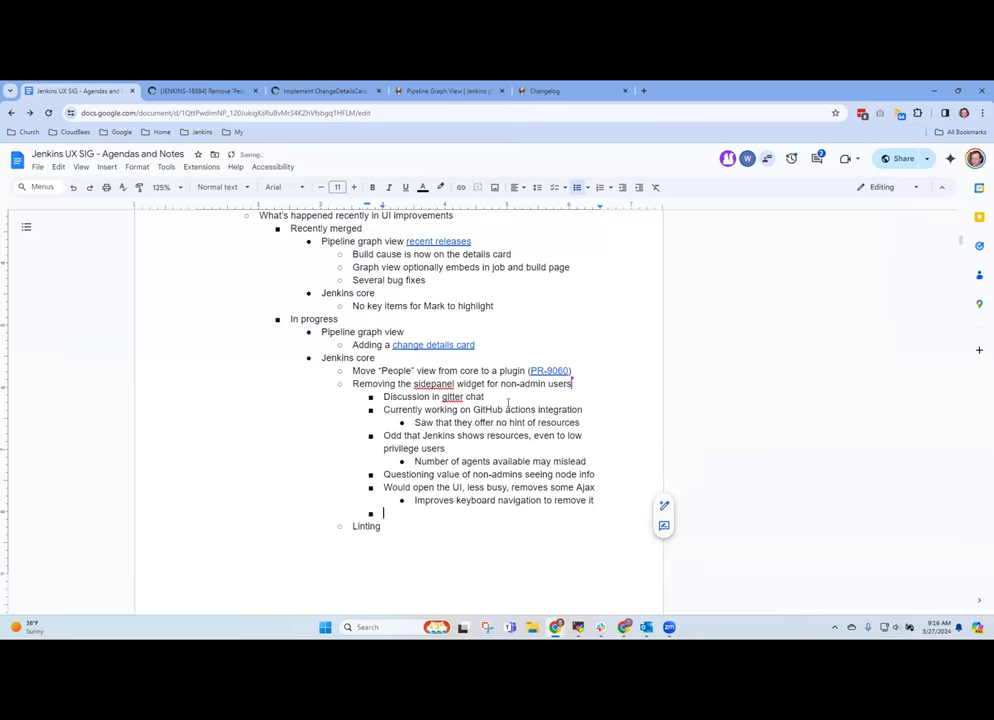
text(Shows what is running)
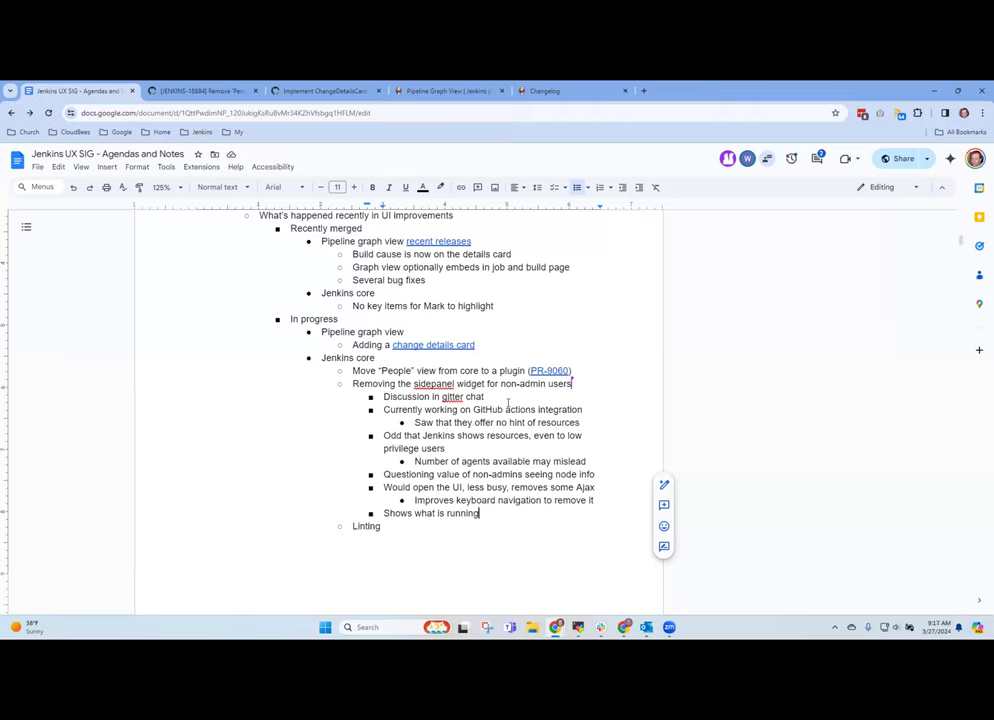
text(, but ....)
Add the bullet "Executor widget to remove for non-admin" after the "Shows what is running" bullet.
key(Return)
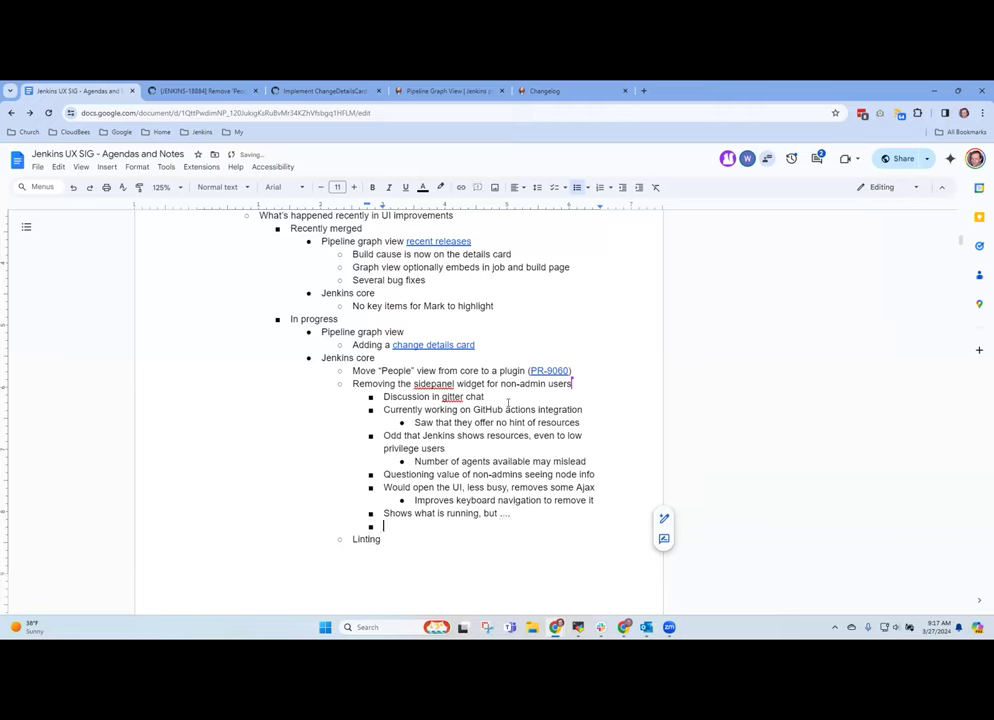
text(Executor wid)
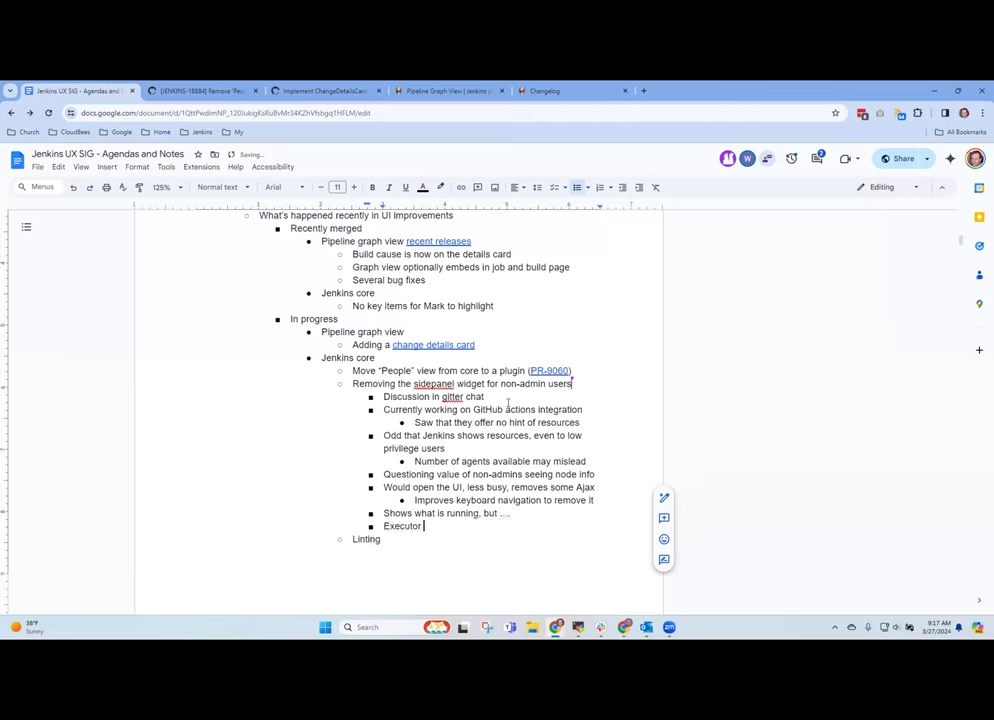
text(get to remove for non-admin?)
key(BackSpace)
Add the bullet "Queue widget" after the executor widget bullet.
key(Return)
text(Qu)
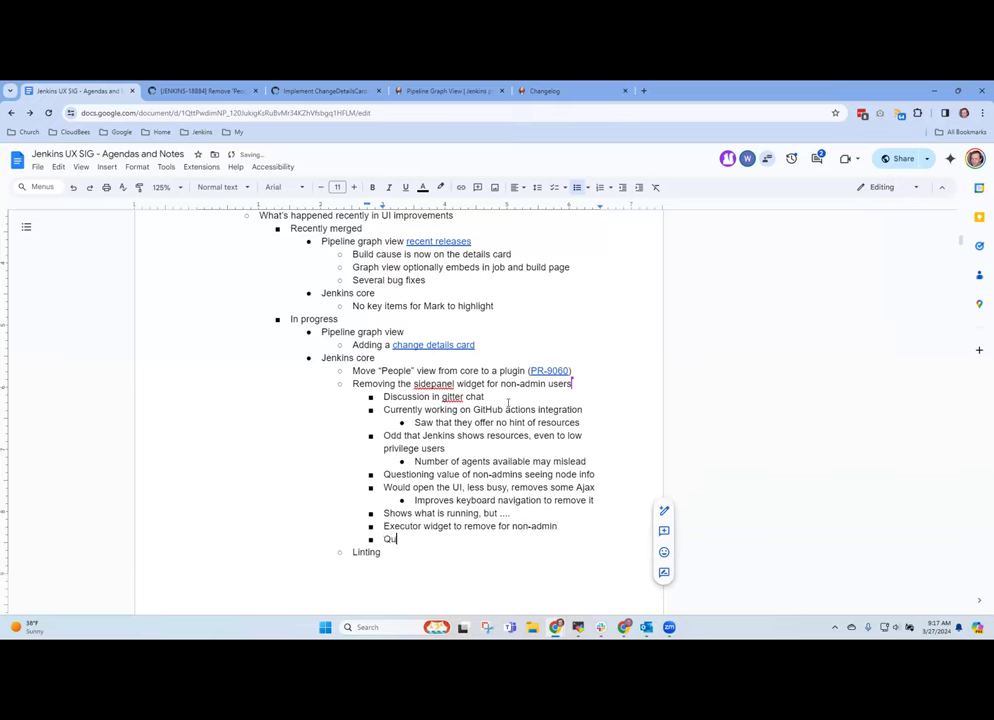
text(eue widget)
key(Up)
key(Home)
key(shift+End)
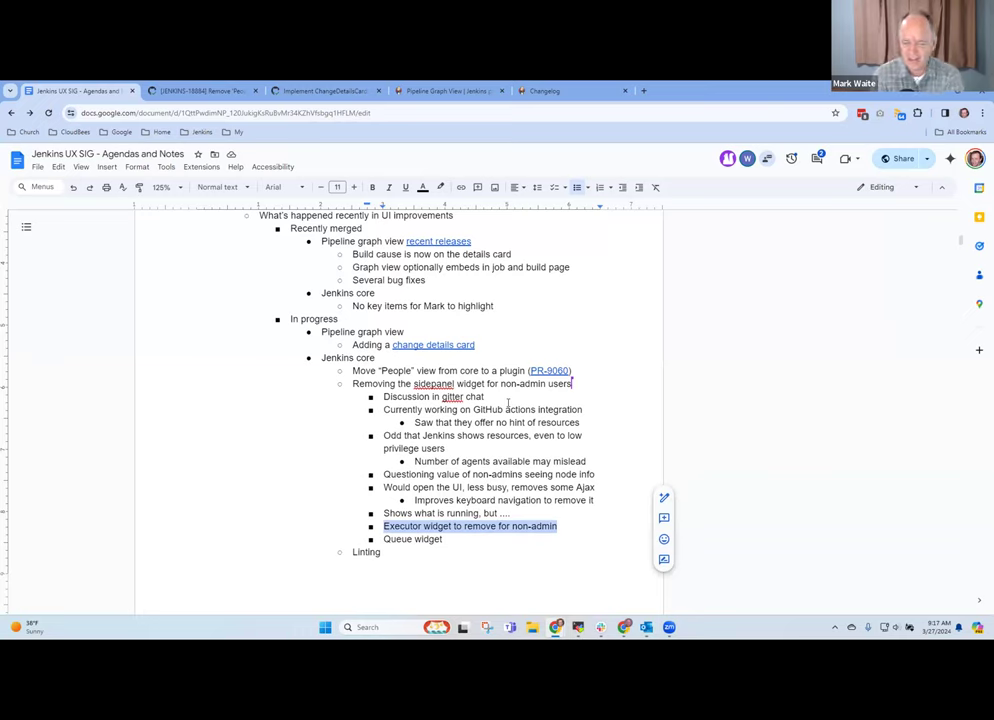
key(Right)
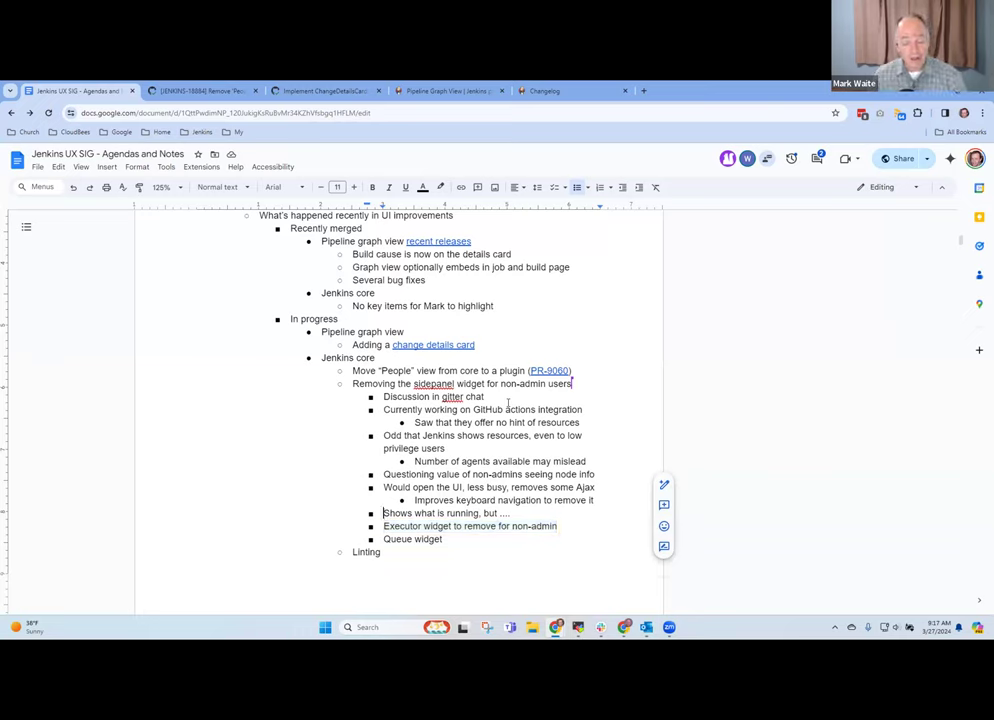
key(ctrl+shift+Left)
key(ctrl+shift+Left)
key(ctrl+shift+Left)
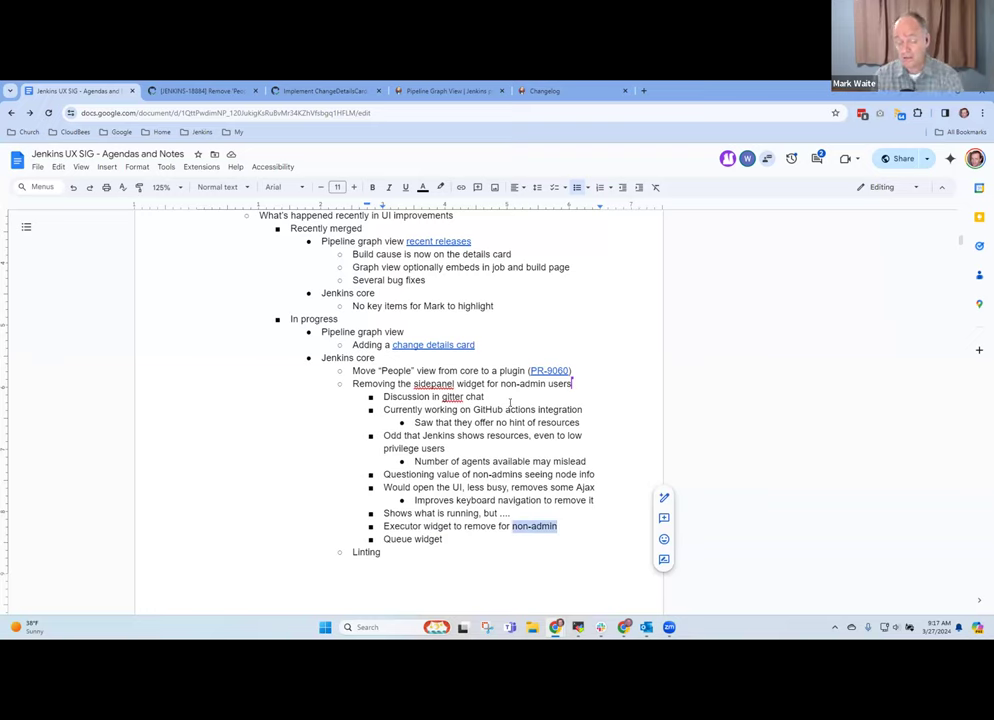
Complete the queue widget bullet so it reads "Queue widget less likely to remove".
key(Down)
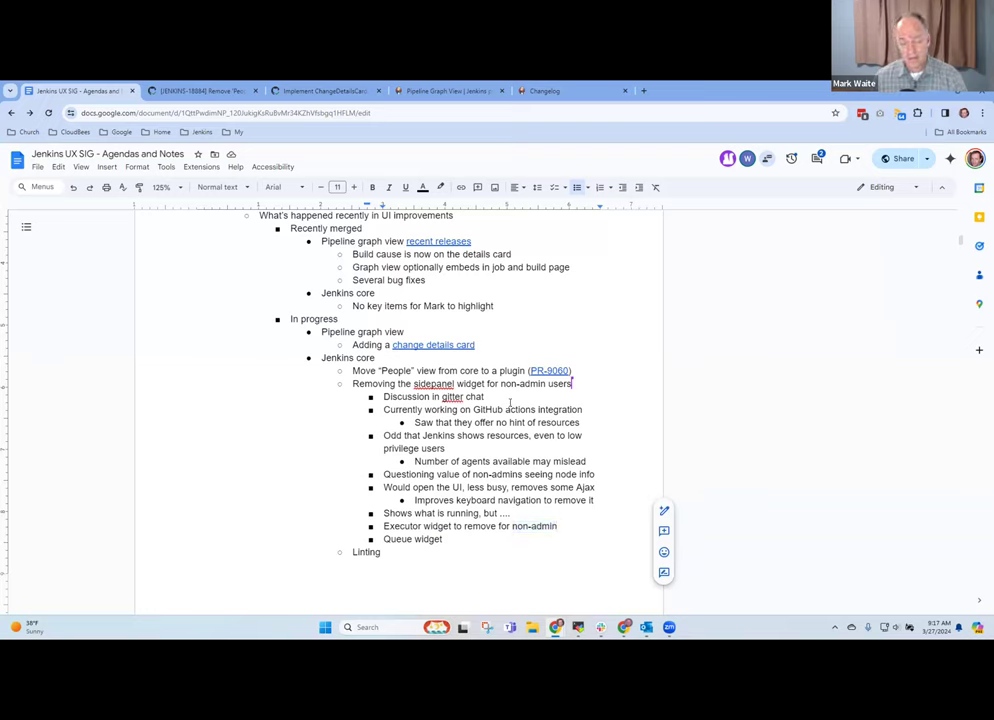
text(to remove)
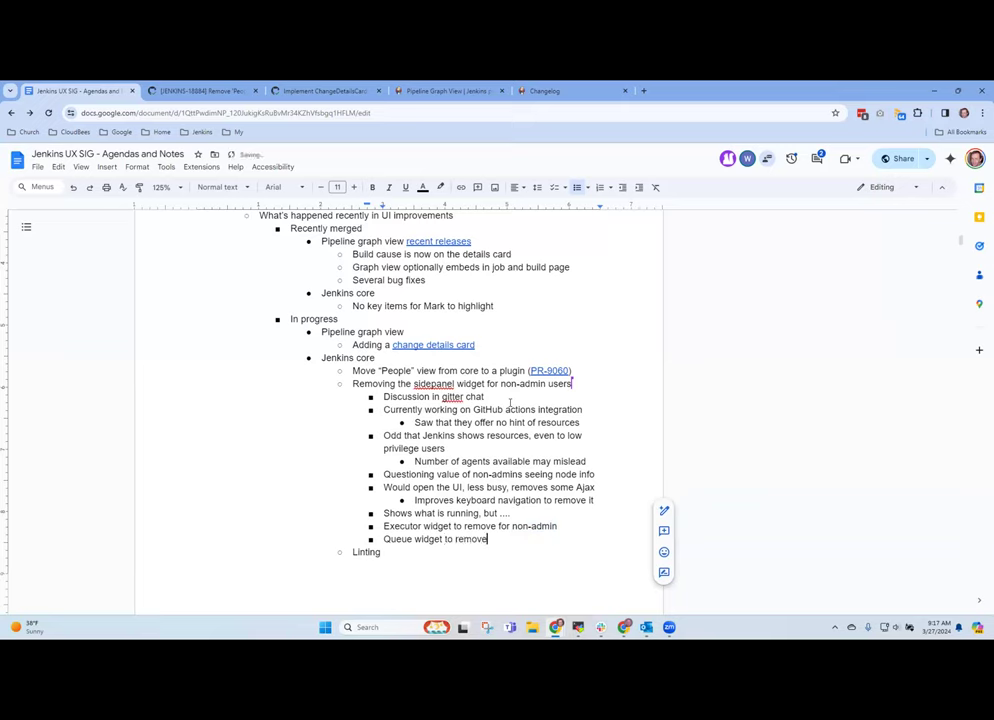
key(ctrl+BackSpace)
key(ctrl+BackSpace)
text(less likely to remove)
Add a sub-bullet under the executor widget bullet noting that the named contributor's prototype has no widget by default.
key(Up)
key(End)
key(Return)
key(Tab)
text(Ja)
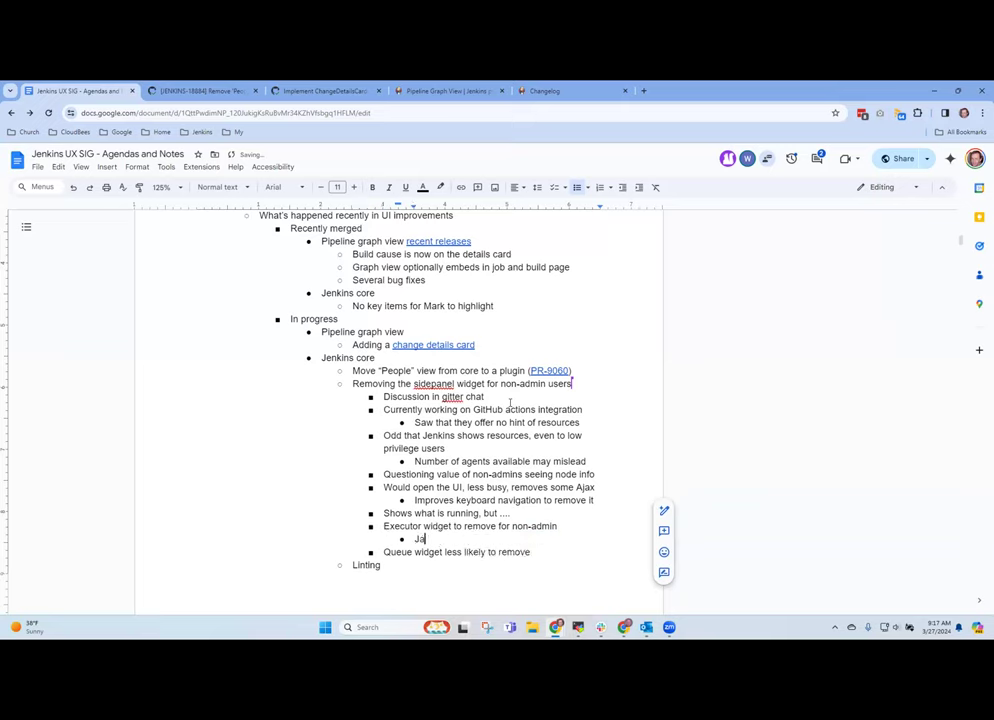
text(n's prototype has no widget by default)
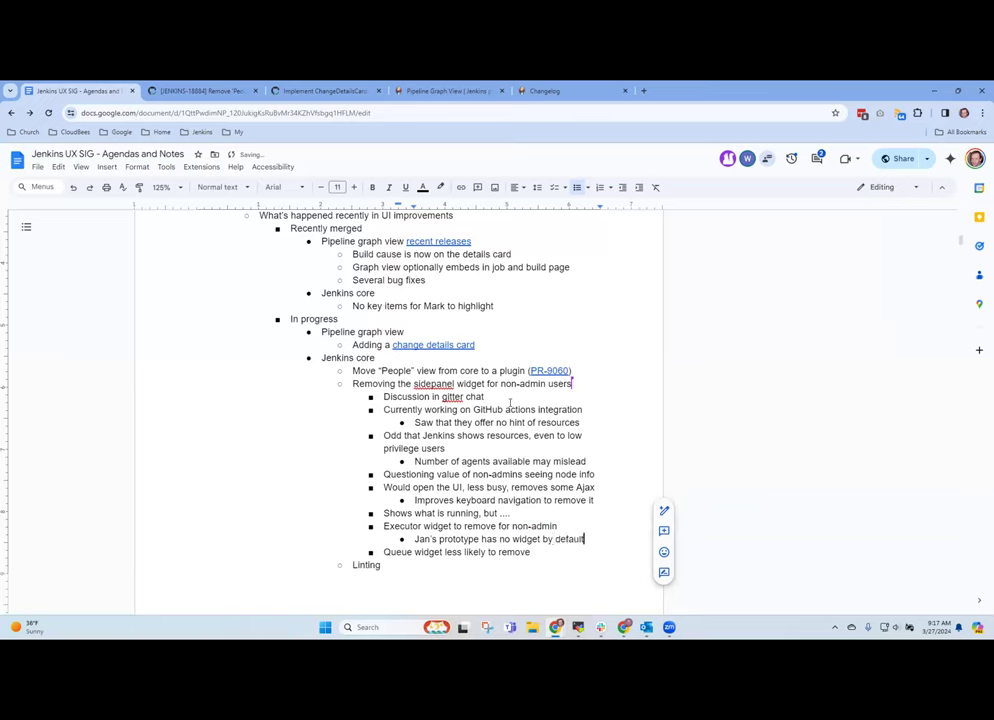
Add the sub-bullet "Button on side panel that opens a pop-up" under the executor widget bullet, after the prototype note.
key(Return)
text(Button si)
key(BackSpace)
key(BackSpace)
text(on side panel that opens a pop-)
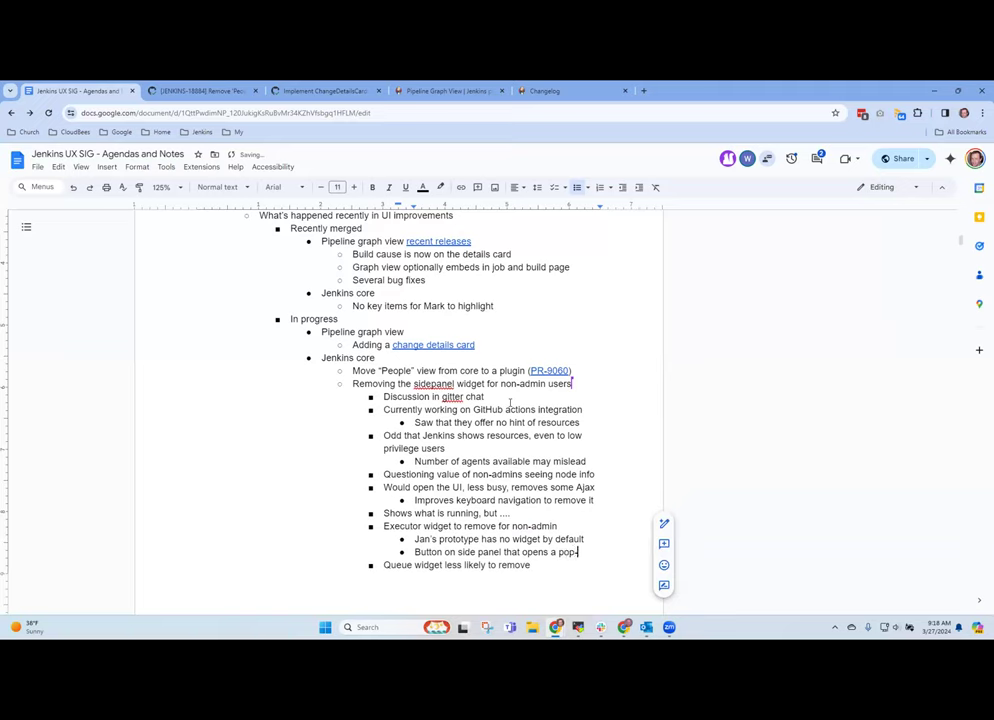
text(up)
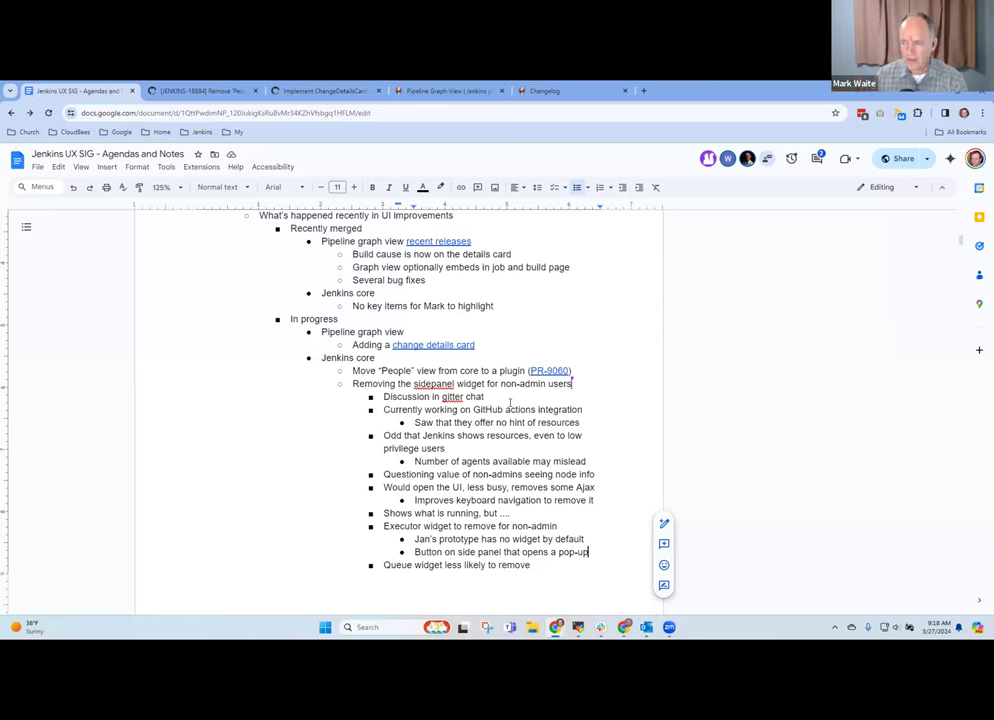
Add a bullet after the queue widget bullet recording the named attendee's note that the side bar provides navigation and widgets.
scroll(510, 403, up, 1)
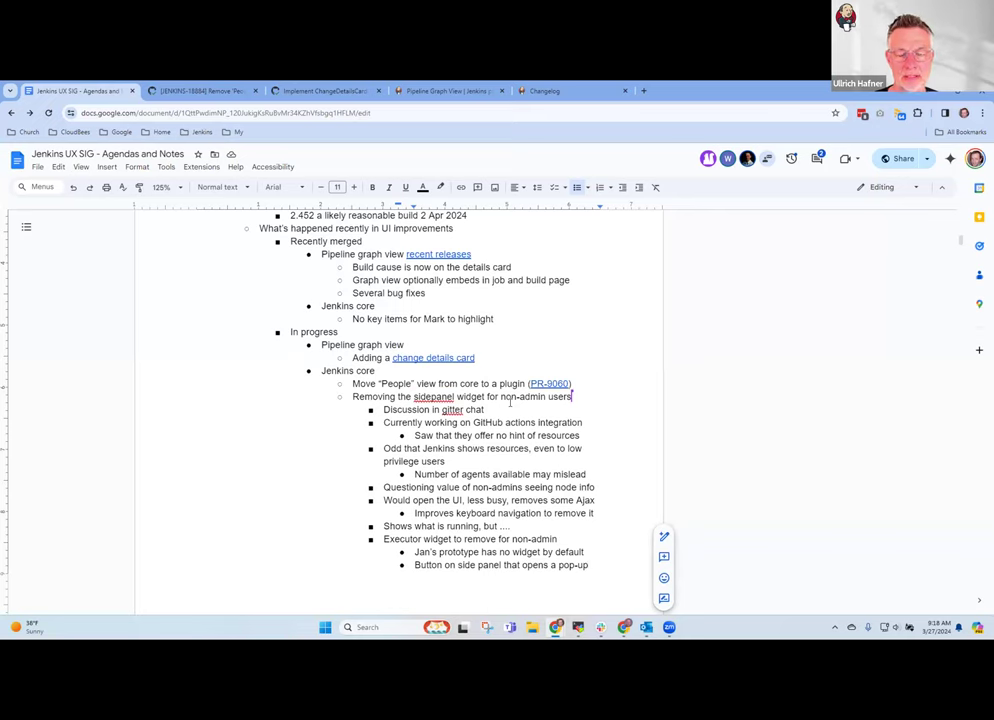
scroll(510, 403, down, 3)
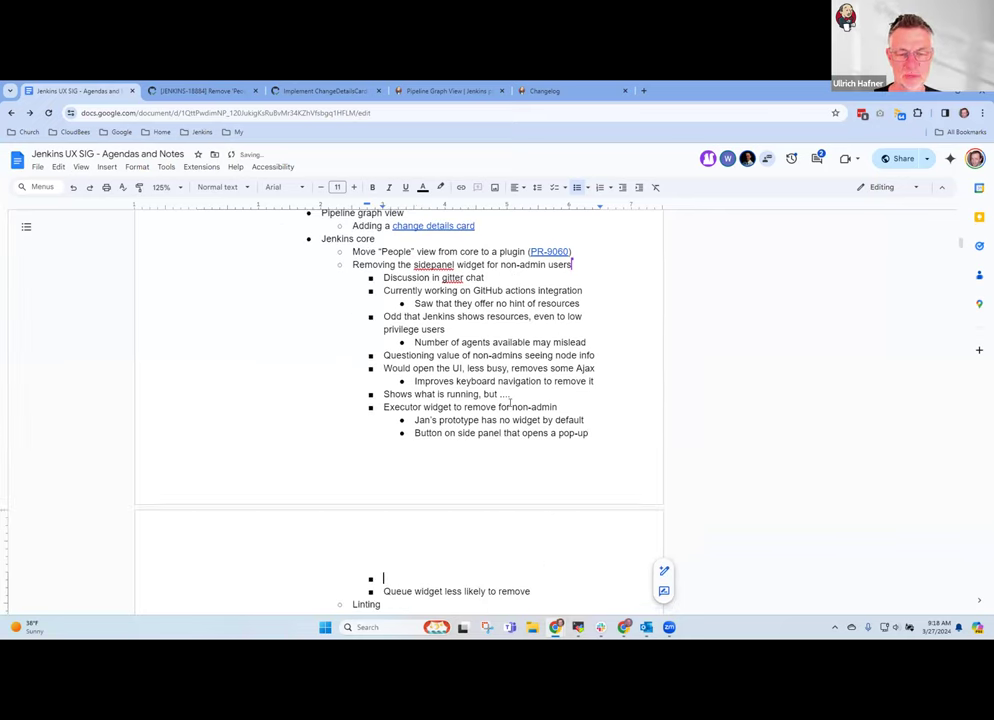
key(BackSpace)
key(Up)
key(Down)
key(Down)
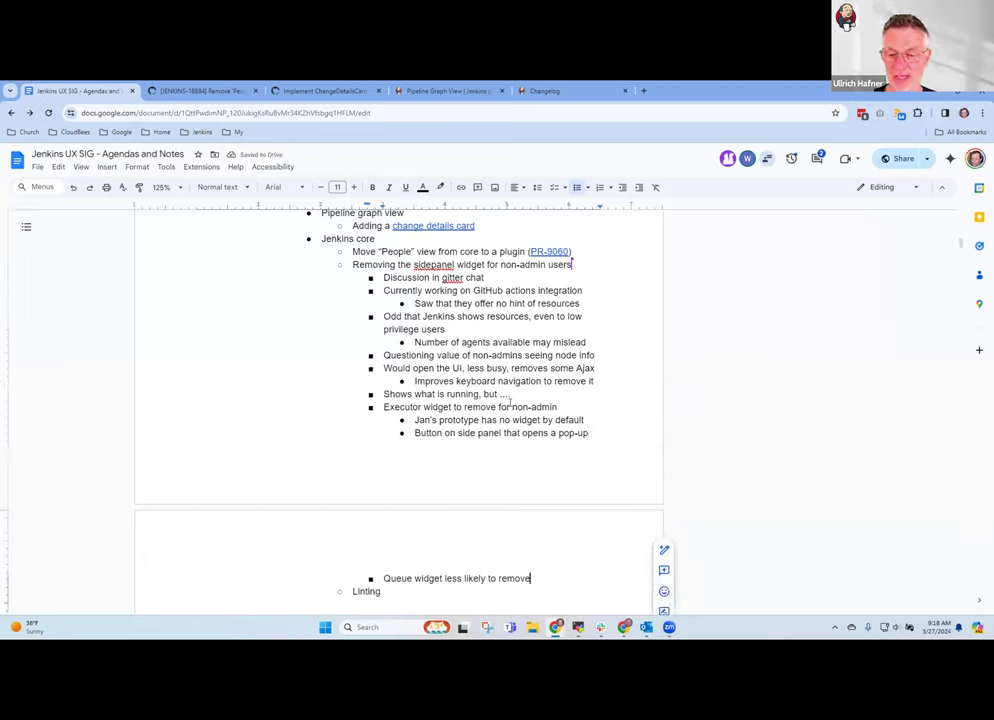
key(Return)
key(shift+Tab)
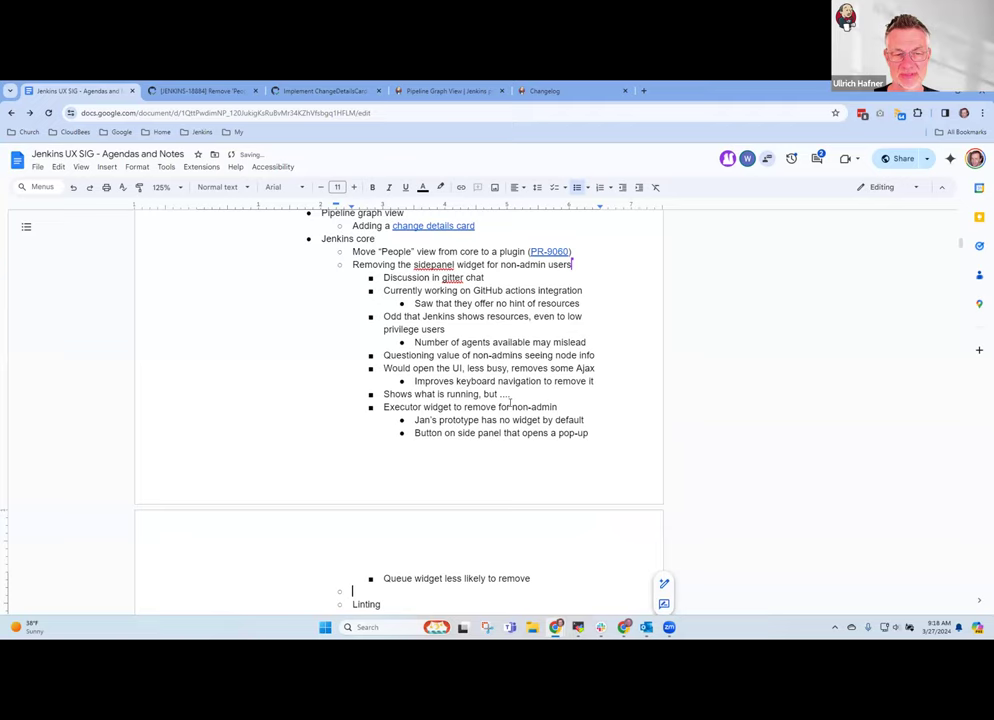
key(Tab)
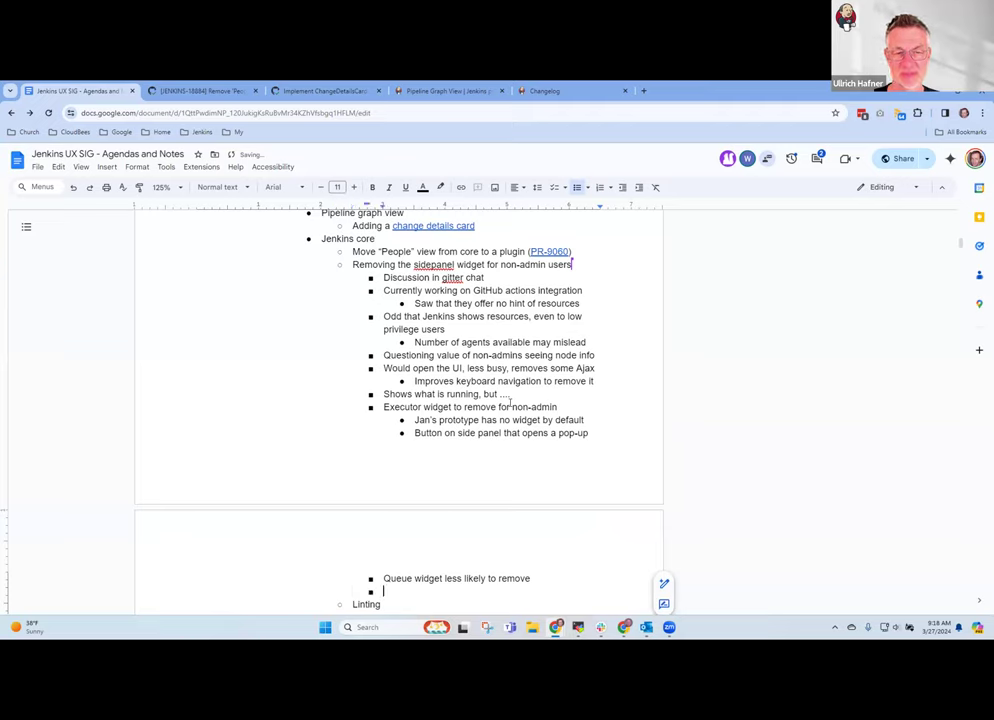
text(Ulli notes)
key(BackSpace)
key(BackSpace)
key(BackSpace)
text(es that the side ba)
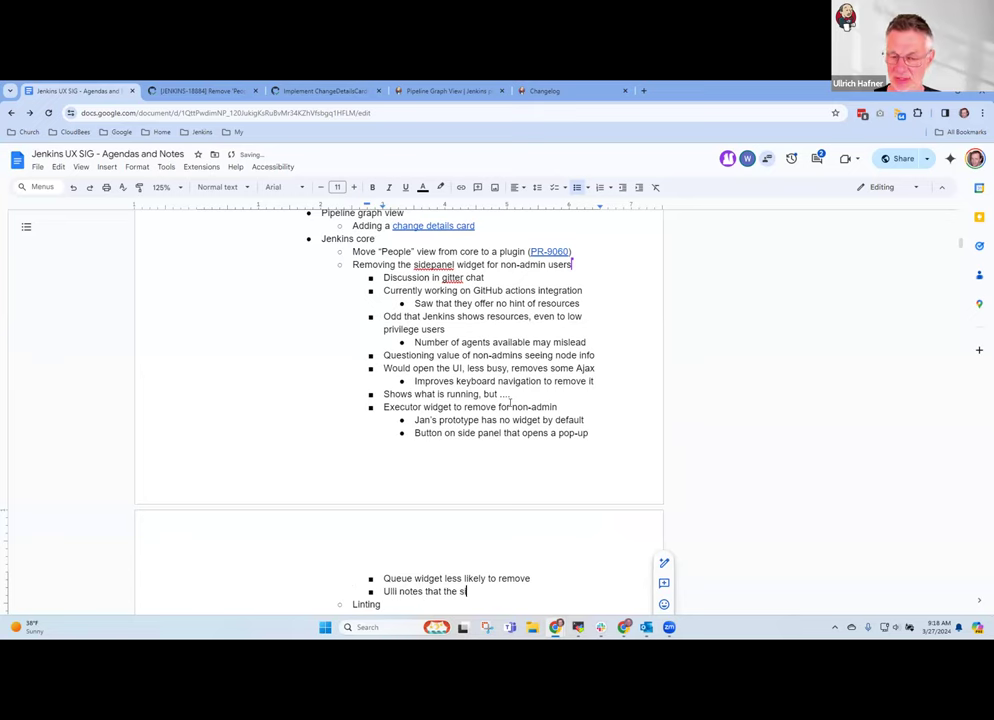
text(r)
scroll(497, 394, down, 3)
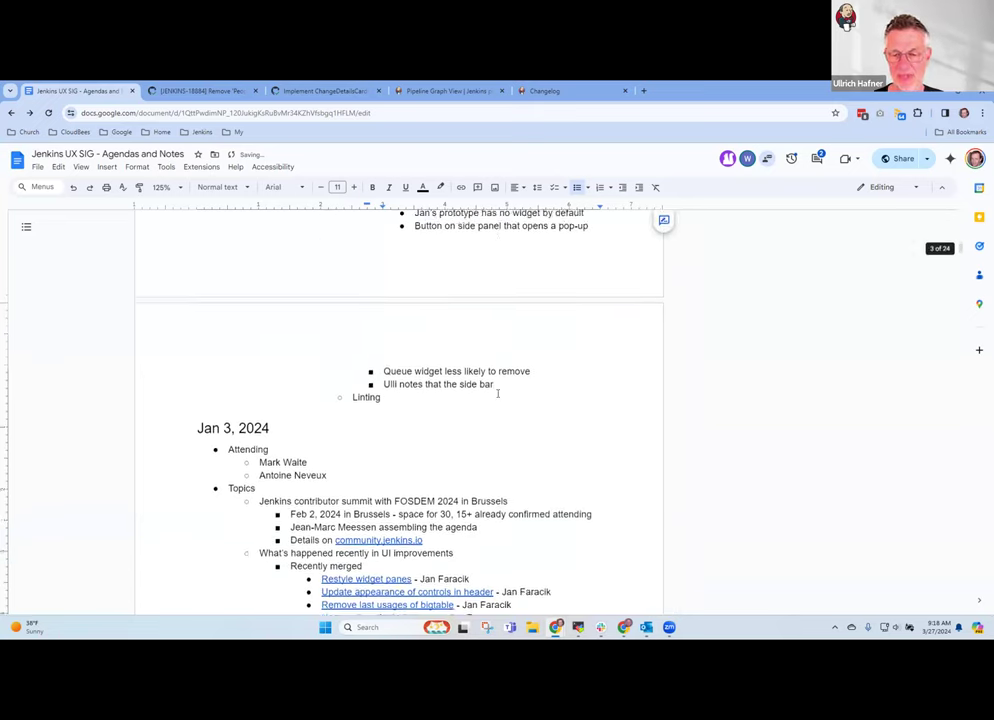
scroll(497, 394, down, 1)
text(provi)
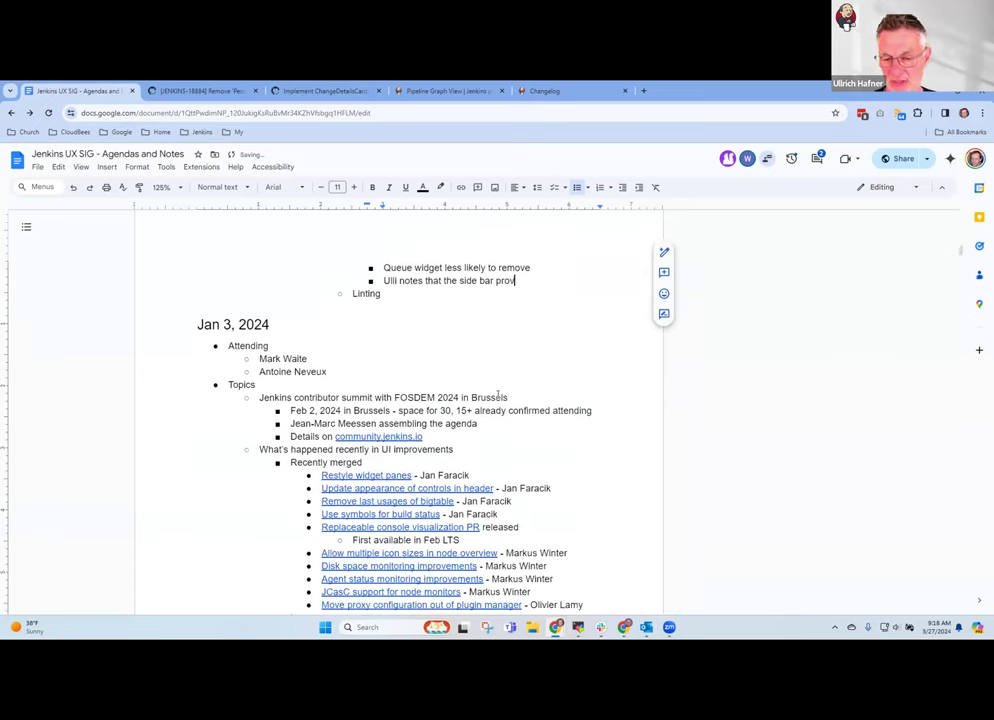
text(des na)
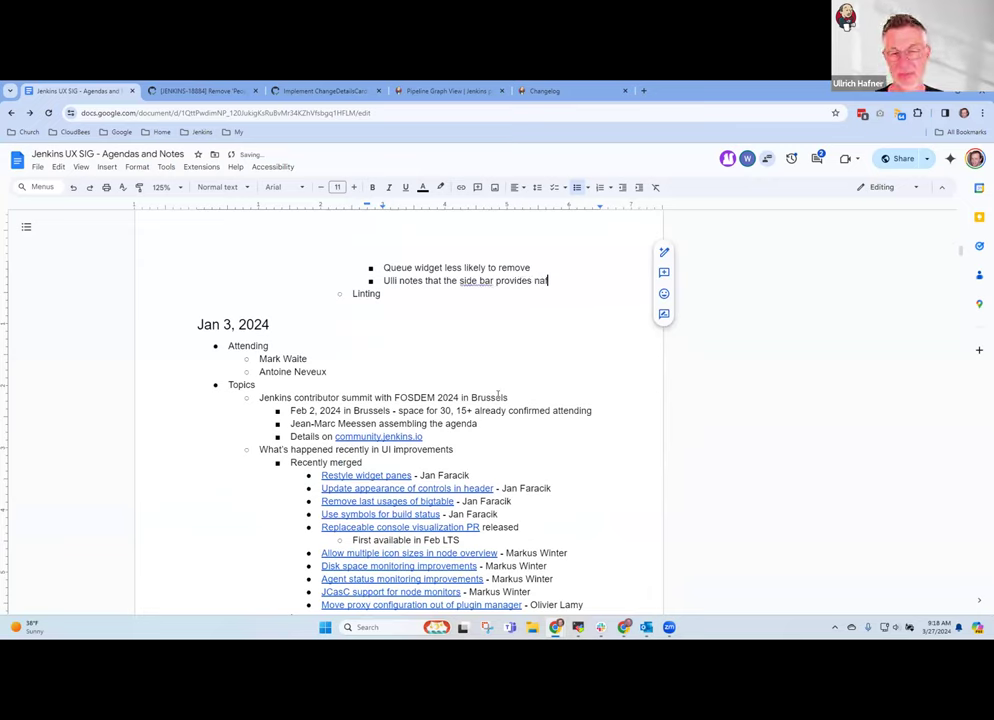
text(vigation)
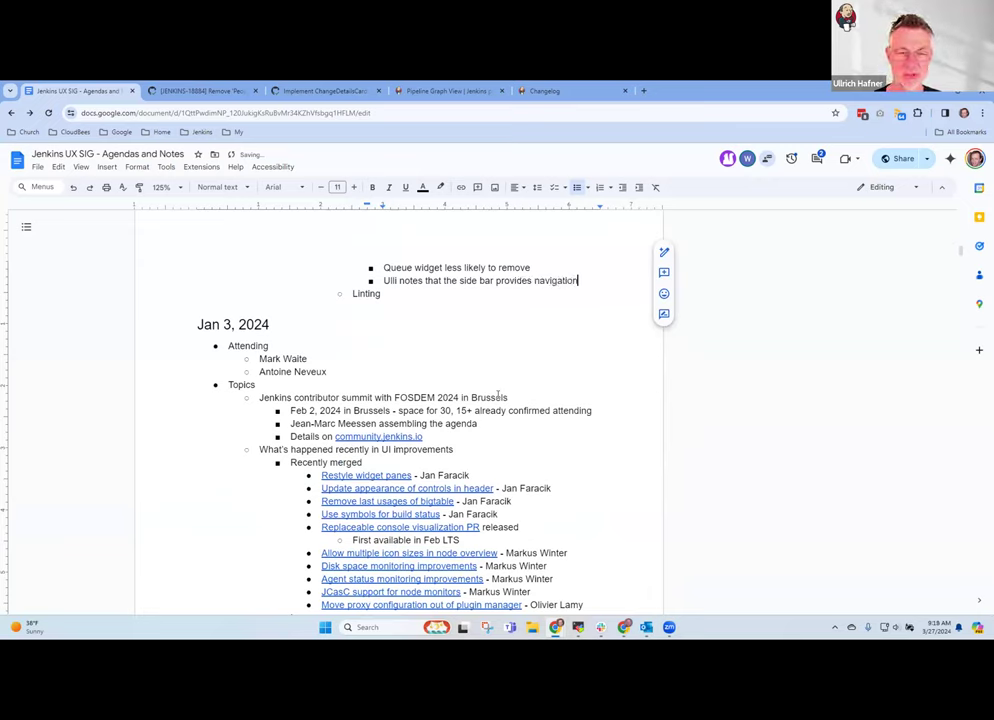
text( and widgets)
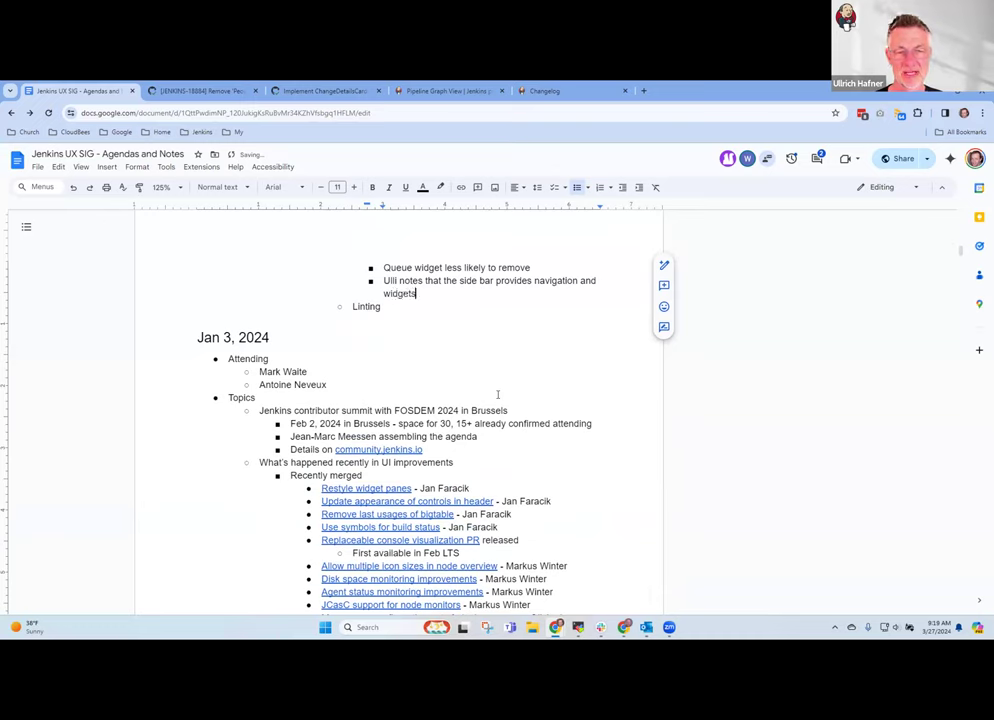
Add the sub-bullet "Clean up to have navigation separate from widgets" under the side bar note, followed by an empty bullet.
key(Return)
key(Tab)
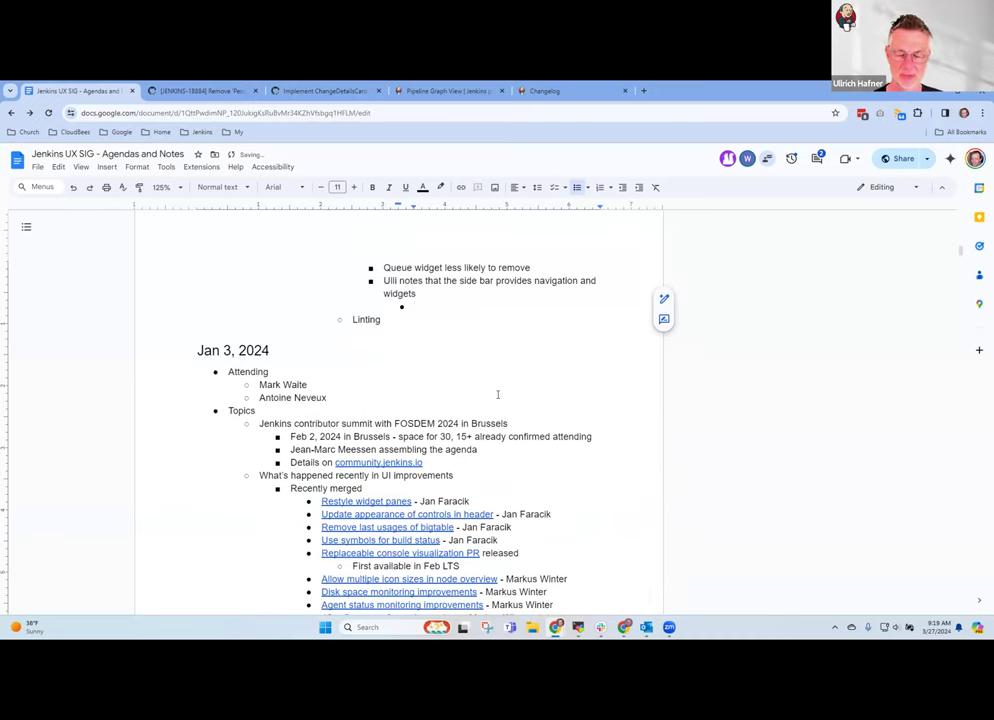
text(Clean up to ha)
key(BackSpace)
key(BackSpace)
text(have )
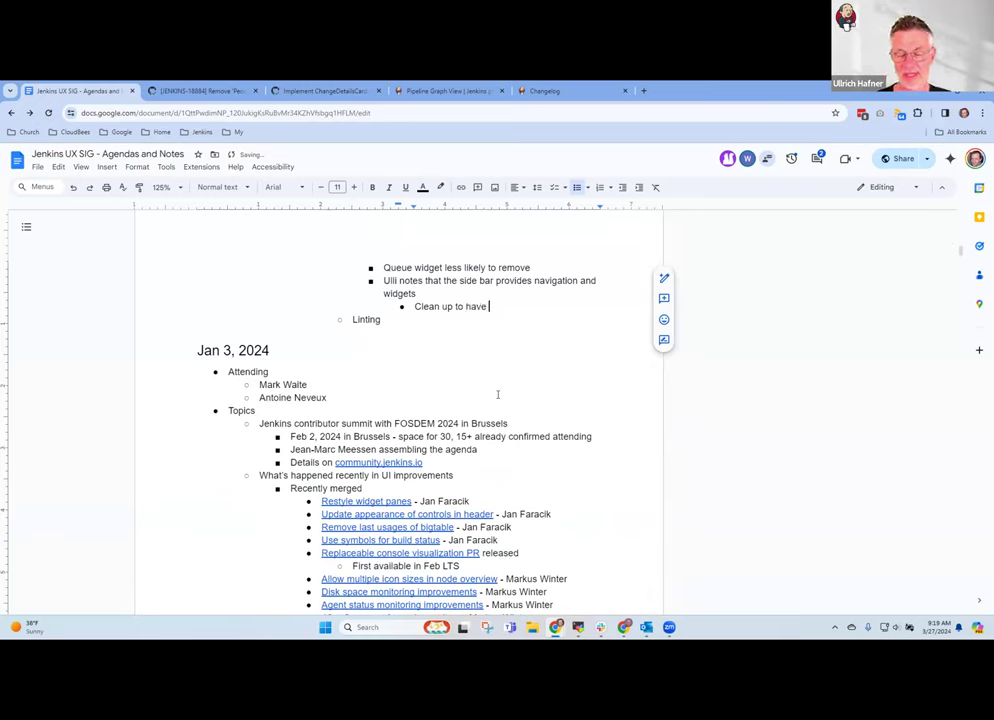
text(navigation )
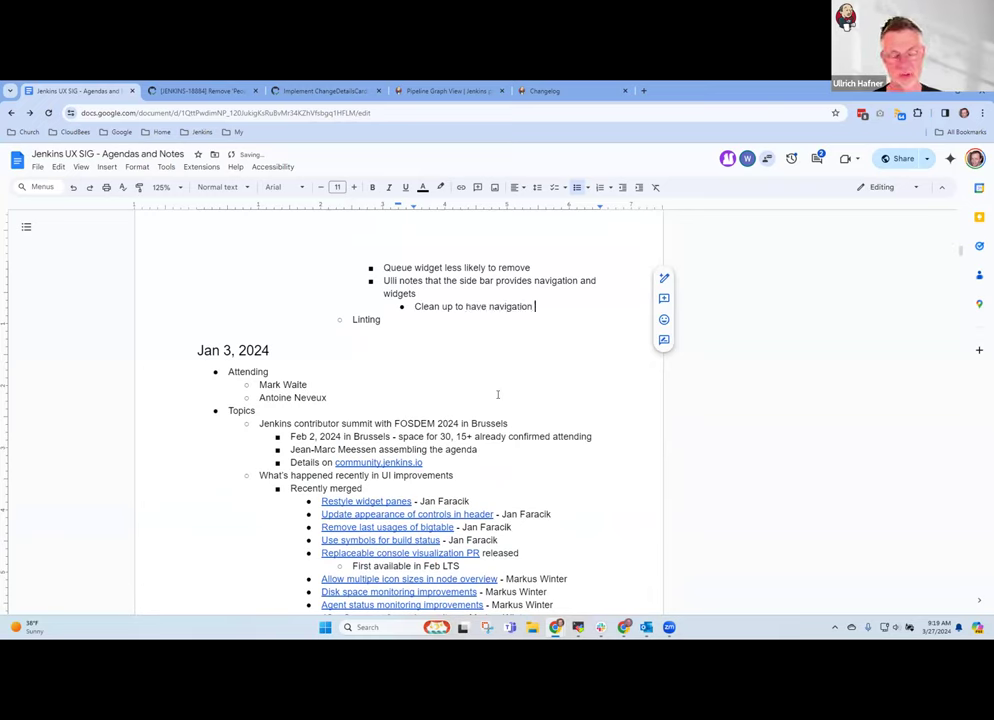
text(separate from wid)
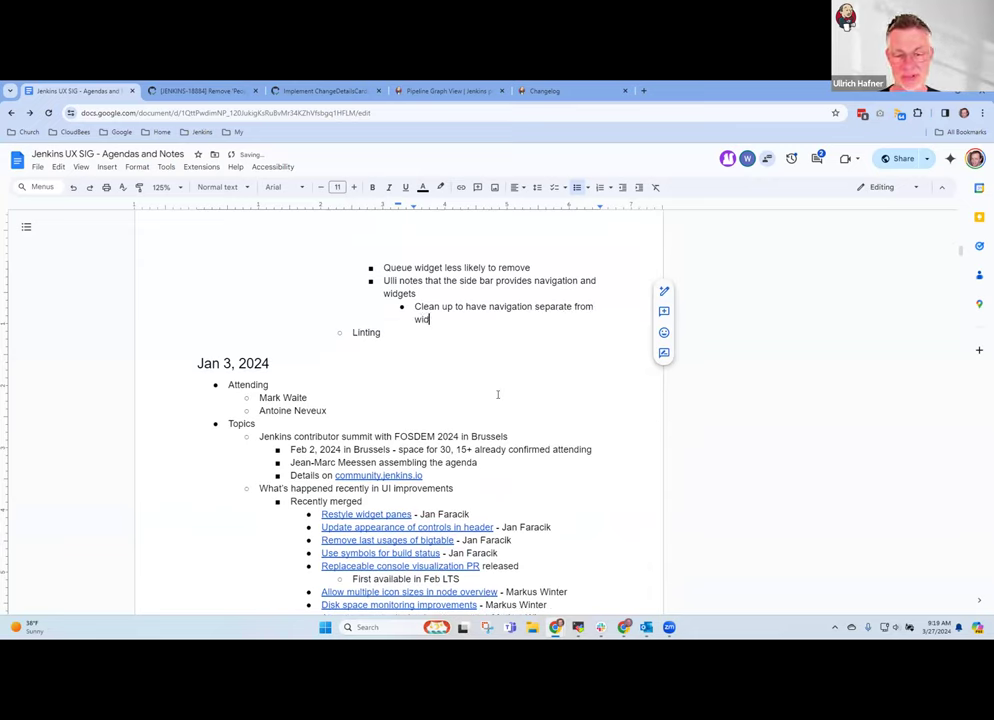
text(gets)
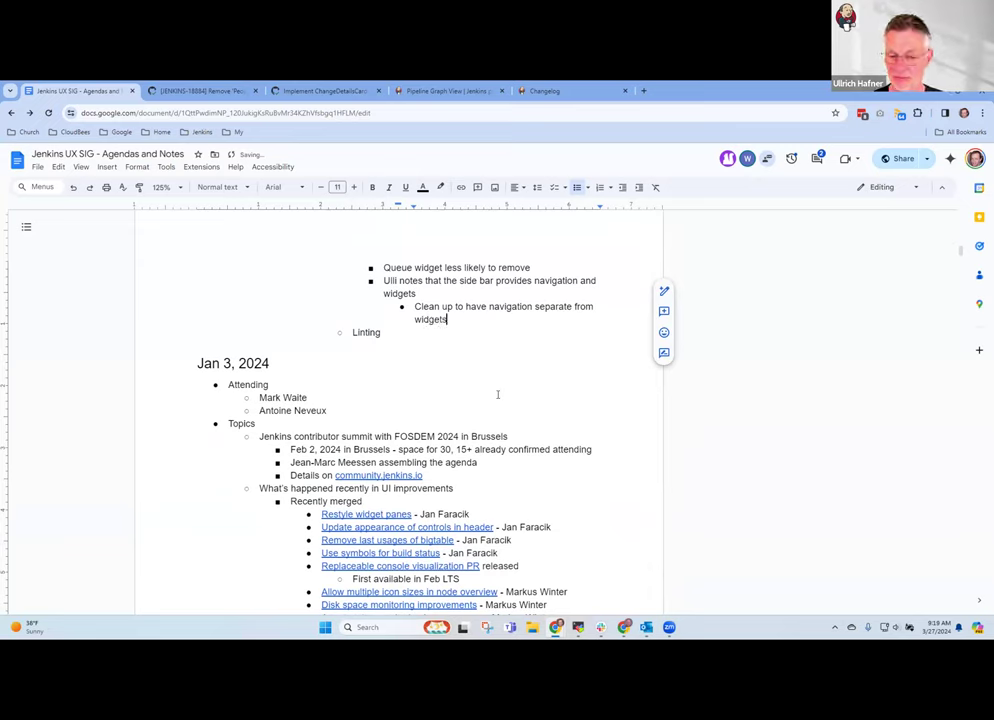
key(Return)
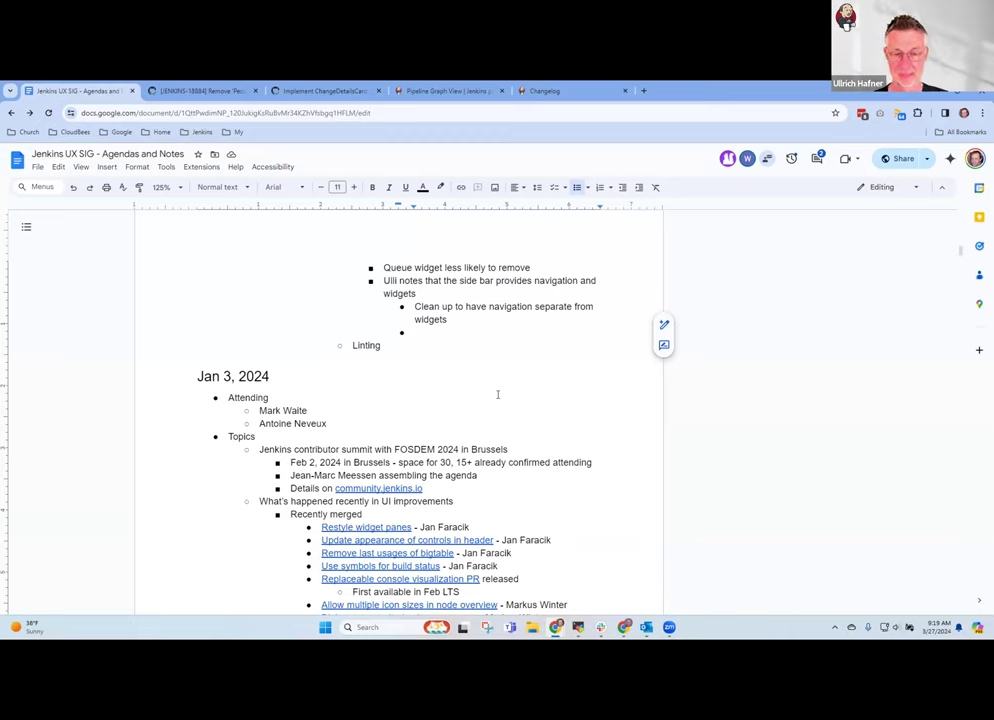
Reword the navigation sub-bullet to "Clean up to separate navigation from widgets" by moving the word "separate" in place of "have".
key(Up)
key(Up)
key(ctrl+Right)
key(ctrl+Right)
key(ctrl+Right)
key(ctrl+Right)
key(ctrl+Right)
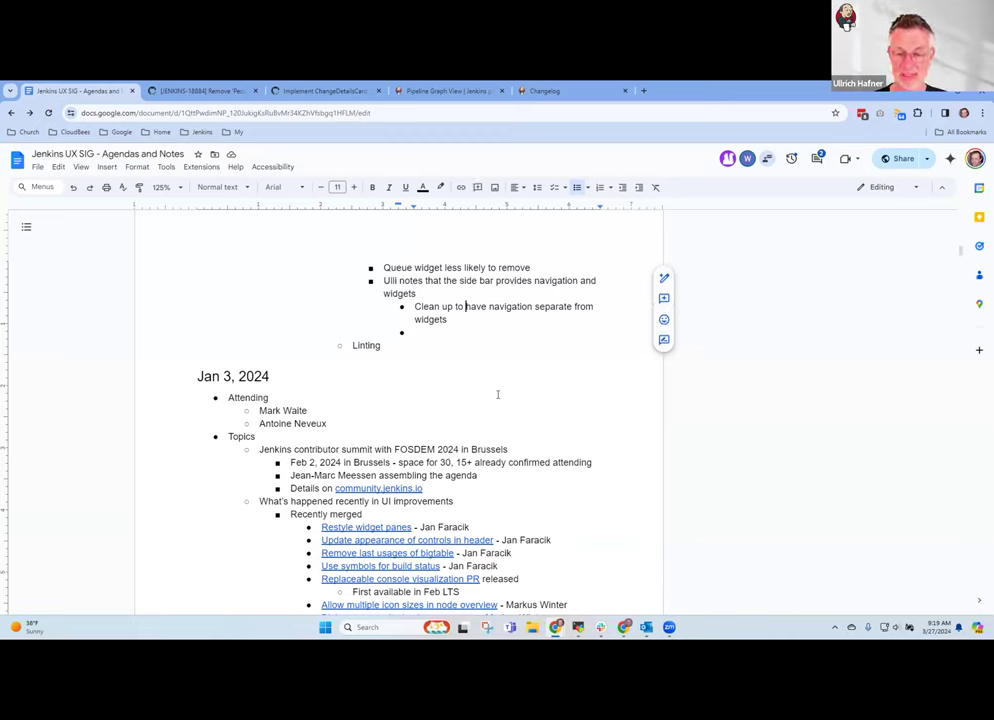
key(ctrl+shift+Right)
key(ctrl+c)
key(Delete)
key(ctrl+Left)
key(ctrl+Left)
key(ctrl+Left)
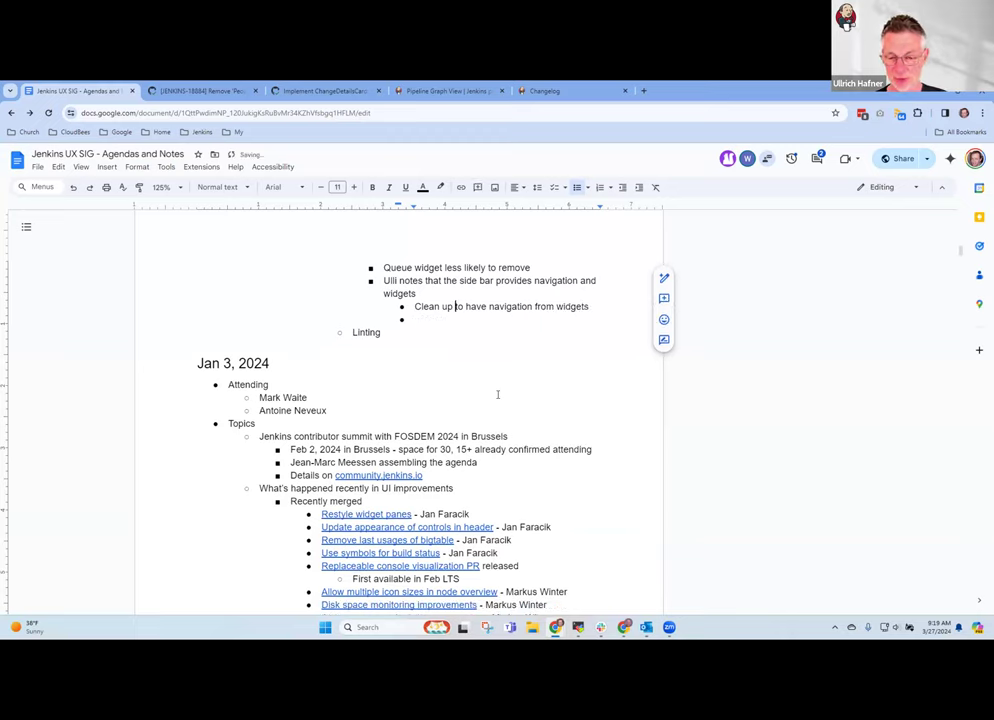
key(ctrl+Right)
key(ctrl+shift+Right)
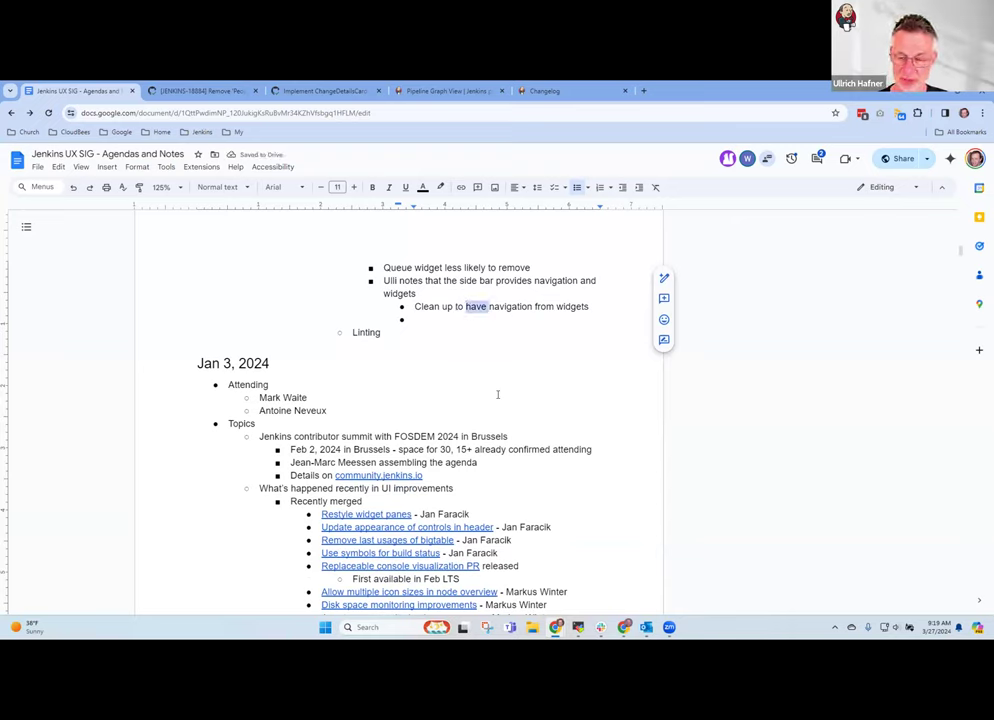
key(ctrl+v)
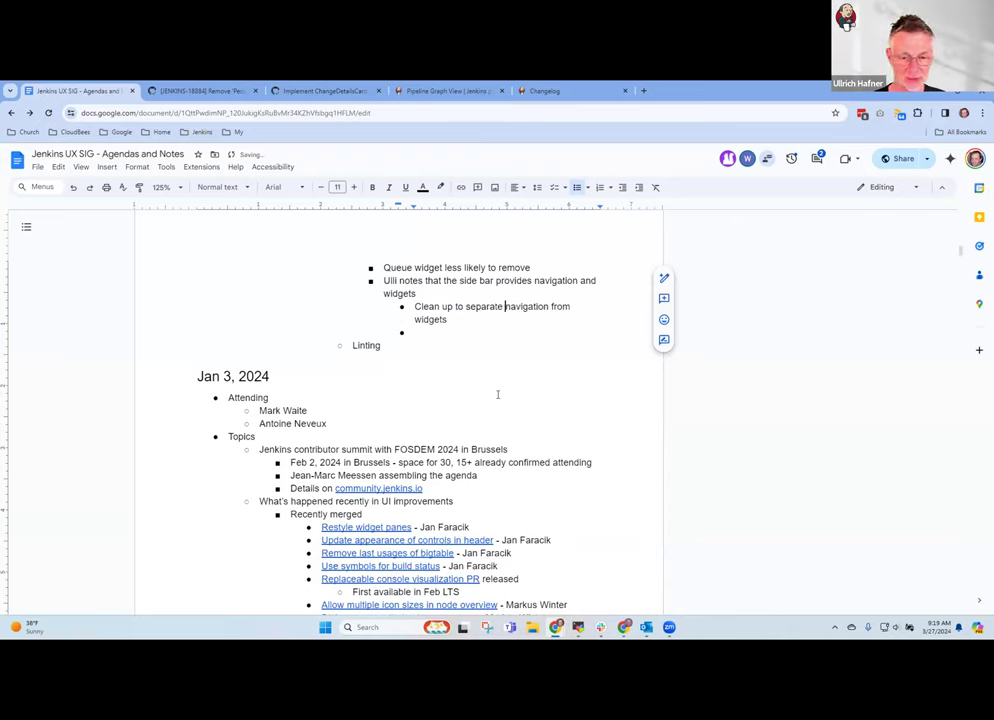
key(Down)
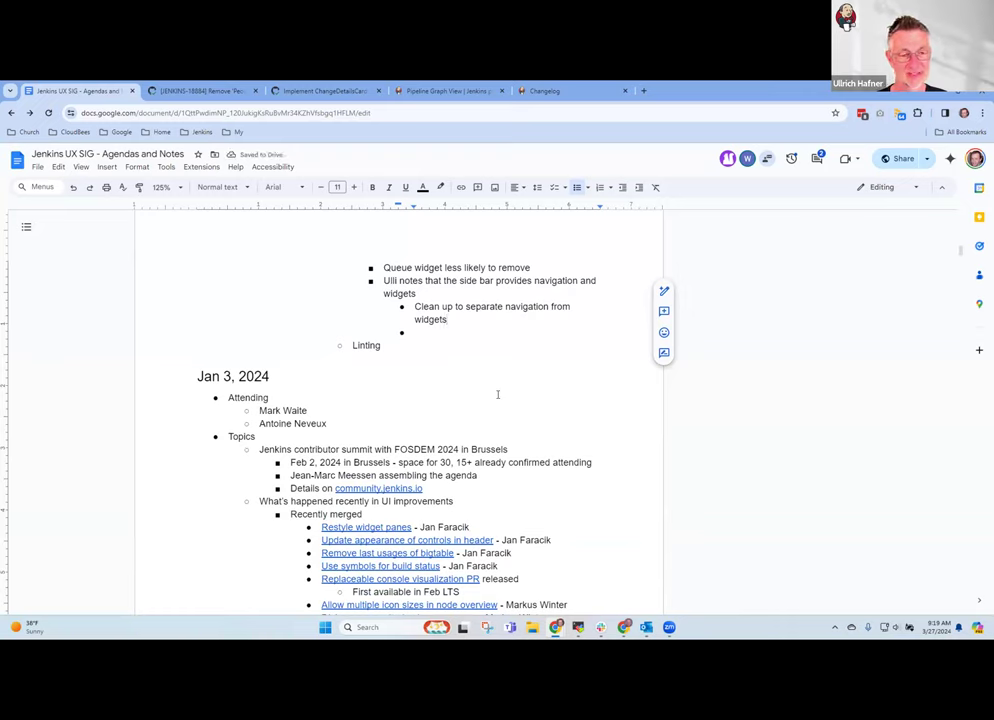
Shorten the navigation sub-bullet to "Separate navigation from widgets".
key(Up)
key(Down)
key(Up)
key(ctrl+Left)
key(ctrl+shift+Left)
key(ctrl+shift+Left)
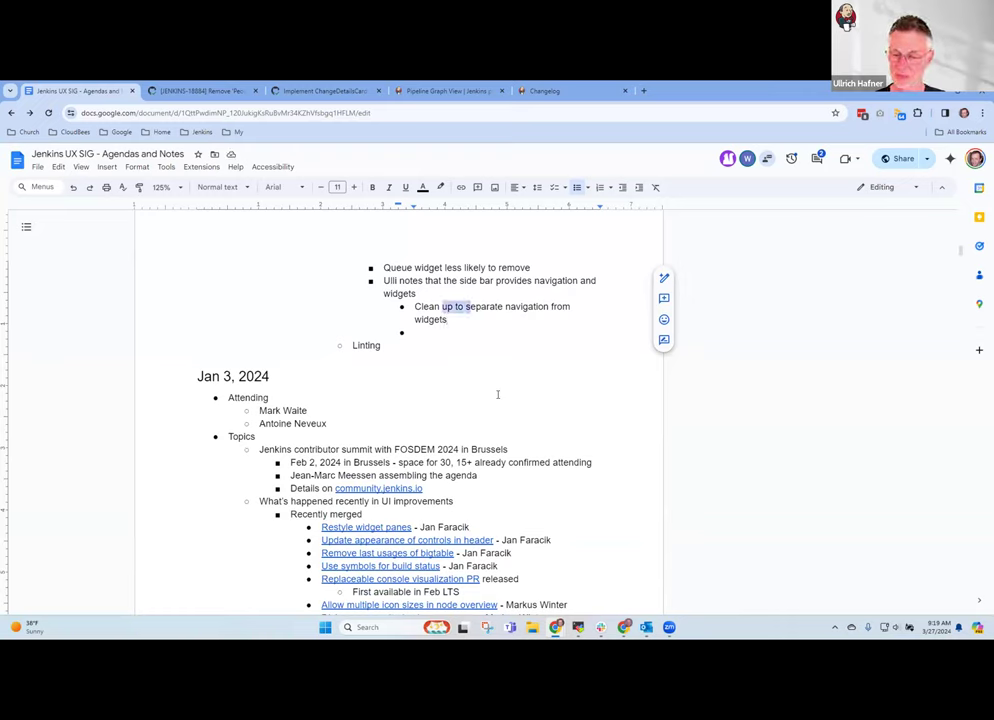
key(ctrl+shift+Left)
text(S)
key(Delete)
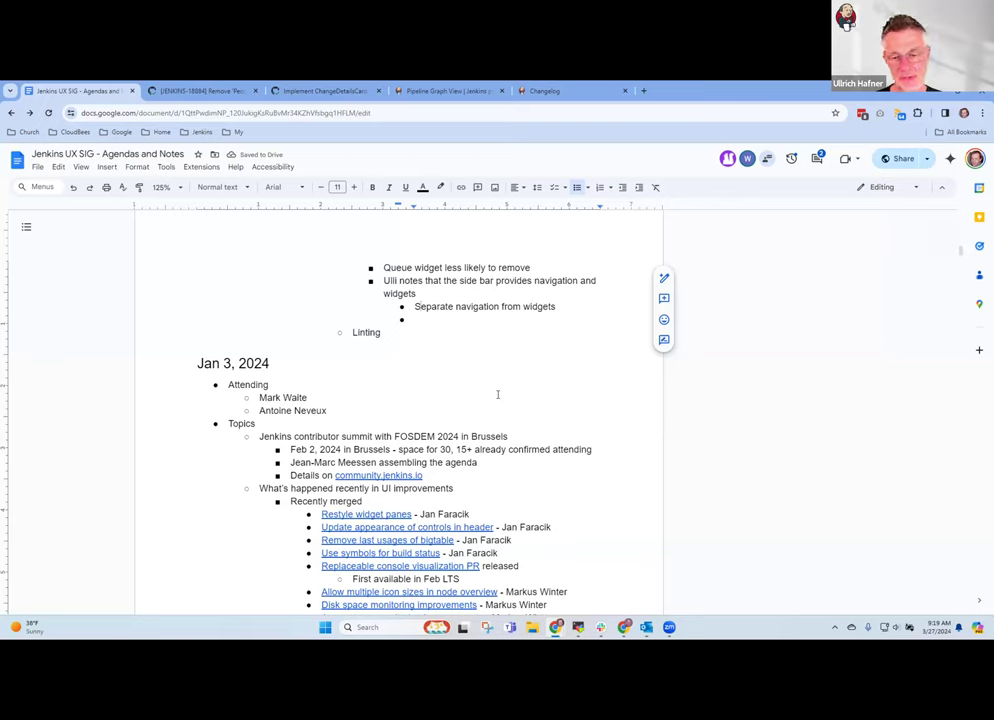
Add a bullet below the side bar note reading "Dashboard view plugin allows user to choose elements to include in the page".
key(Down)
key(shift+Tab)
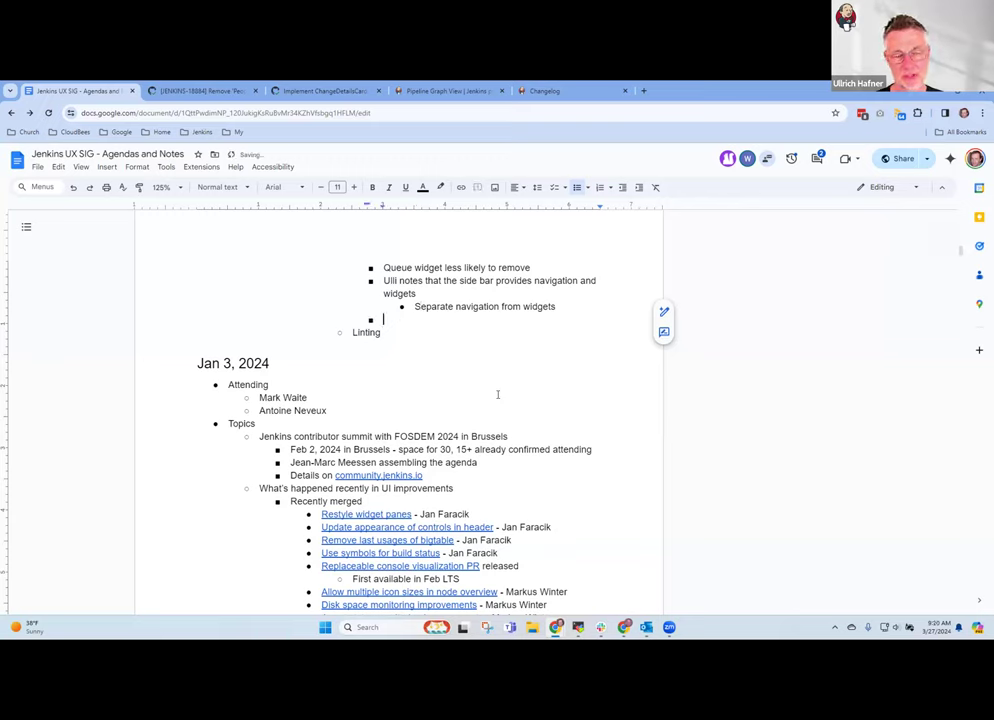
text(Dashboard view)
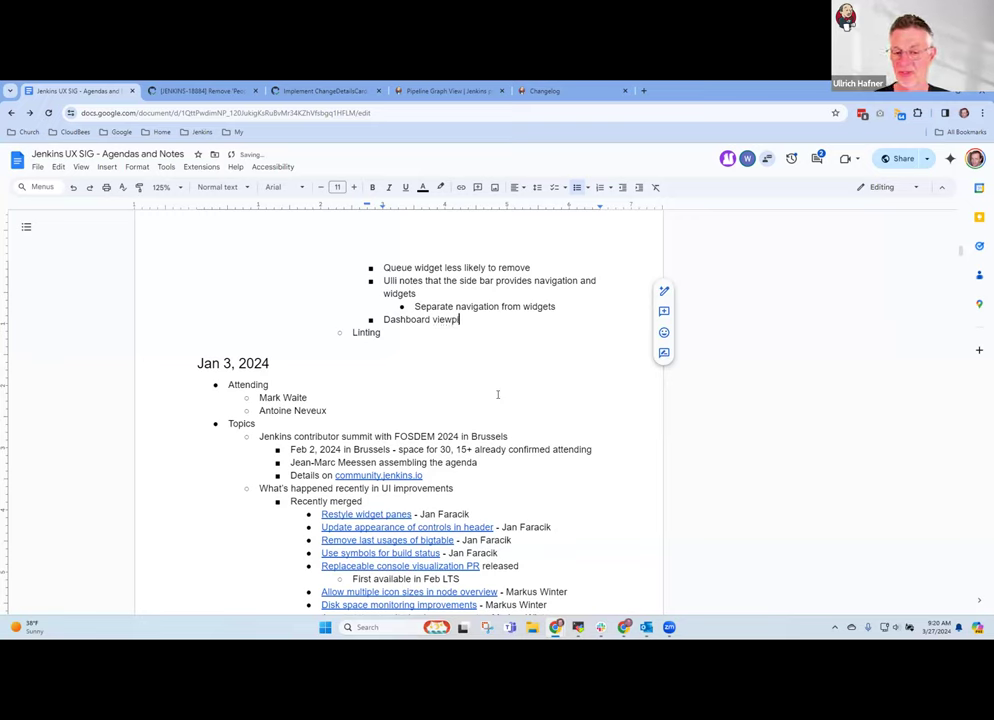
text( plugin al)
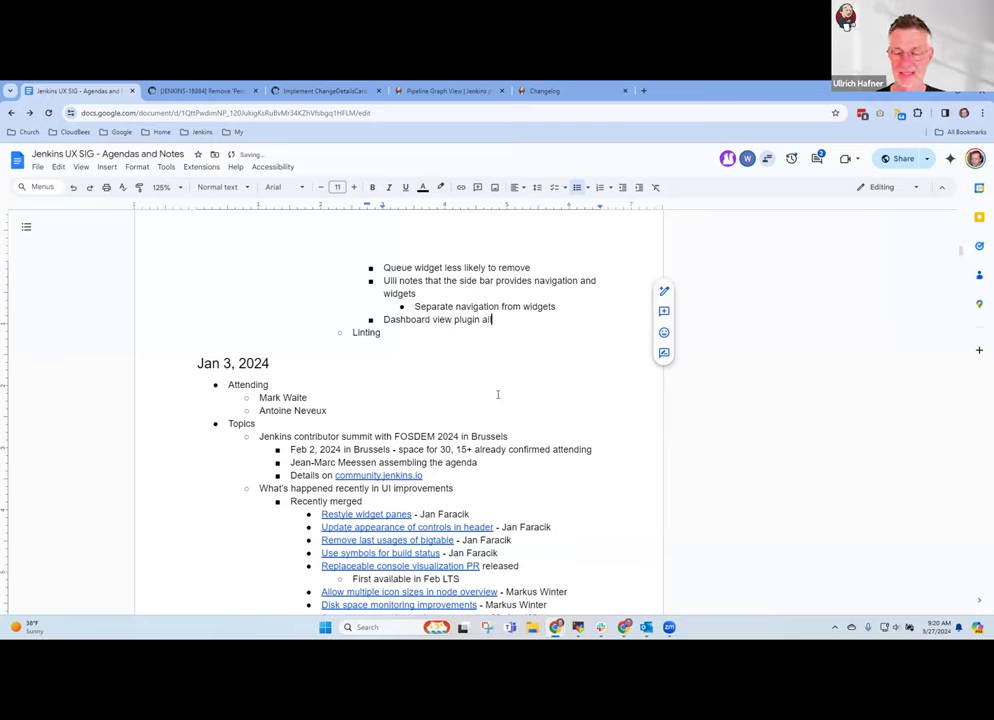
text(lows user to ch)
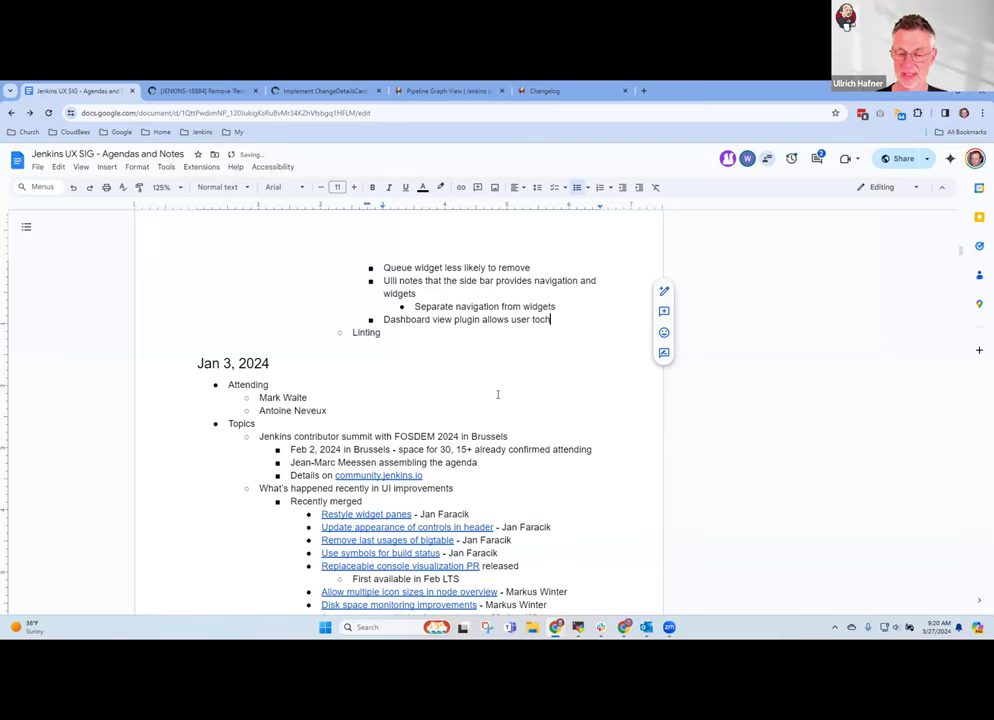
text(oose ele)
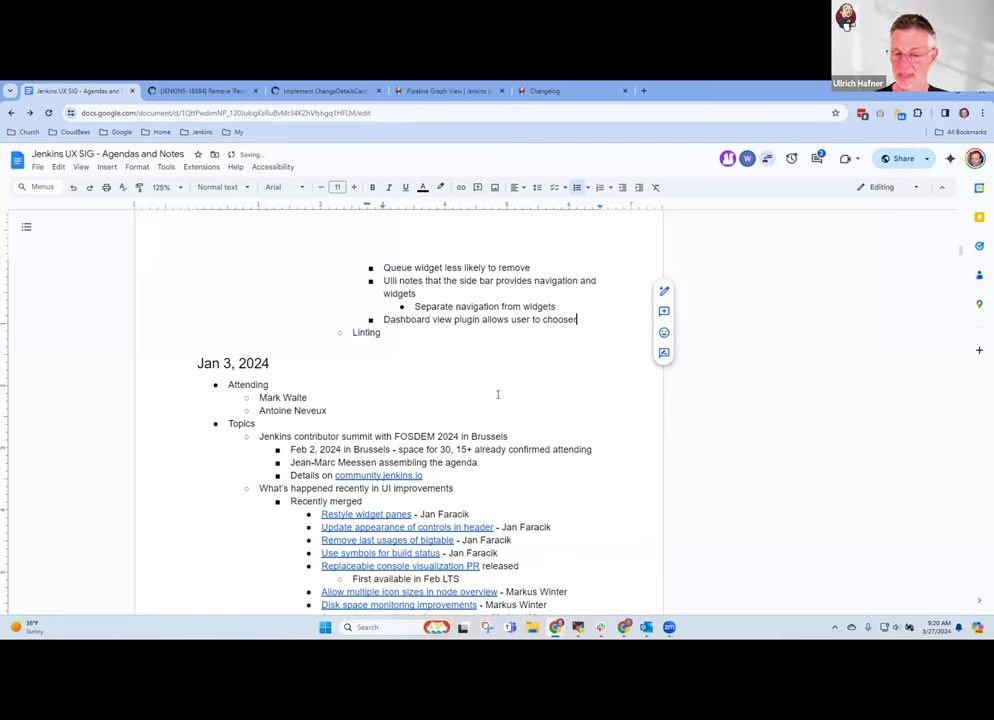
text(ments for the)
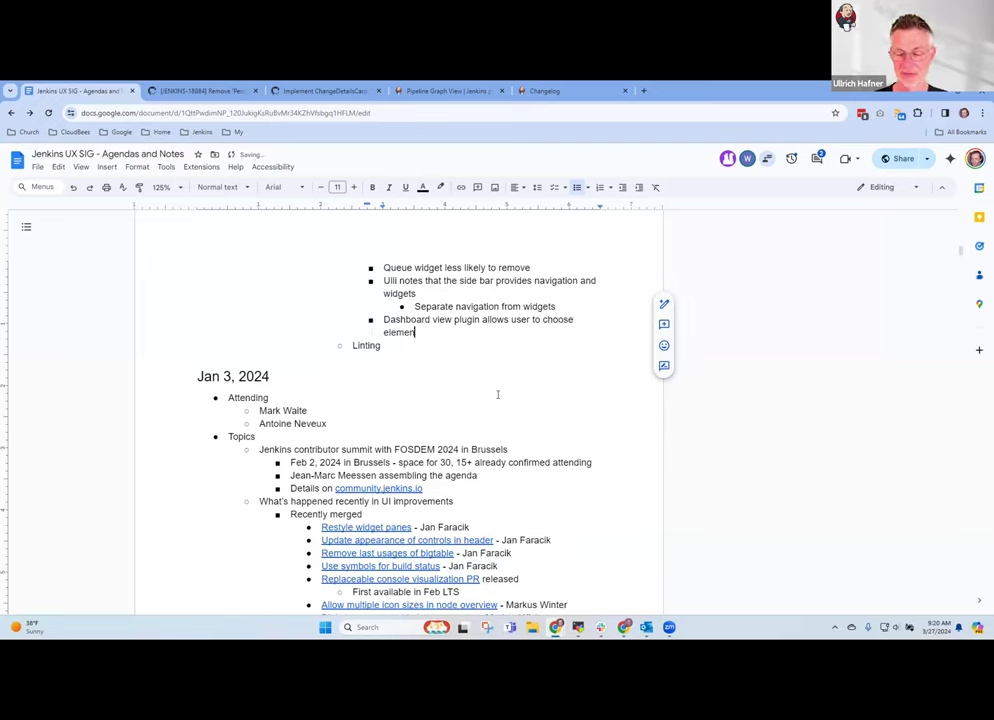
key(BackSpace)
key(BackSpace)
key(BackSpace)
key(BackSpace)
key(BackSpace)
key(BackSpace)
key(BackSpace)
key(BackSpace)
text(to inclu)
key(BackSpace)
key(BackSpace)
key(BackSpace)
key(BackSpace)
key(BackSpace)
key(BackSpace)
key(BackSpace)
text(o inc)
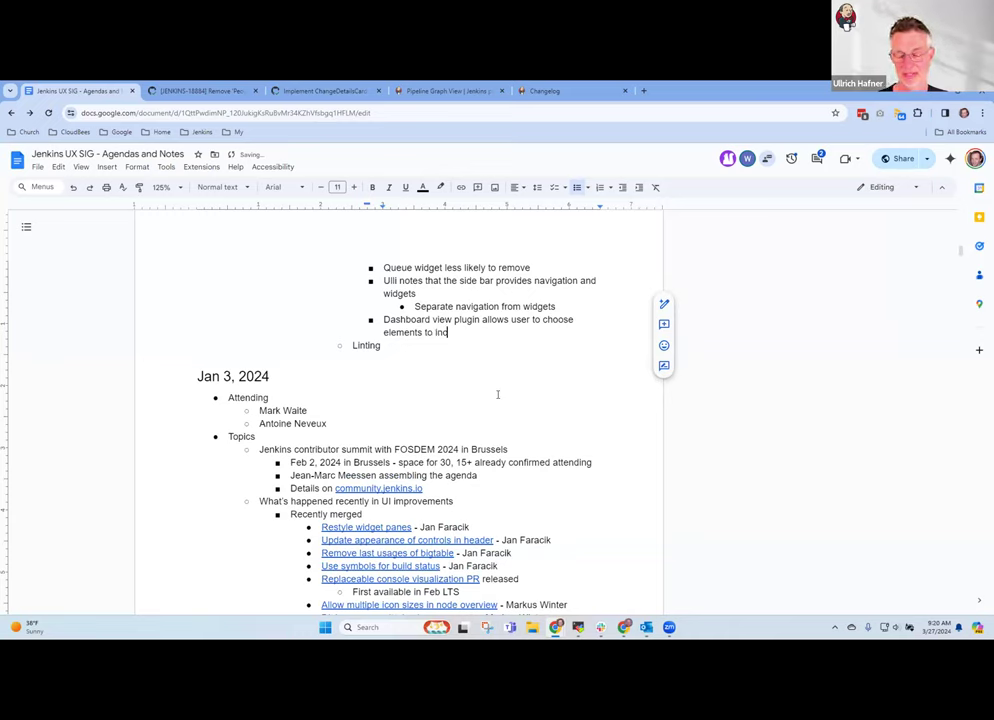
text(lude in the page)
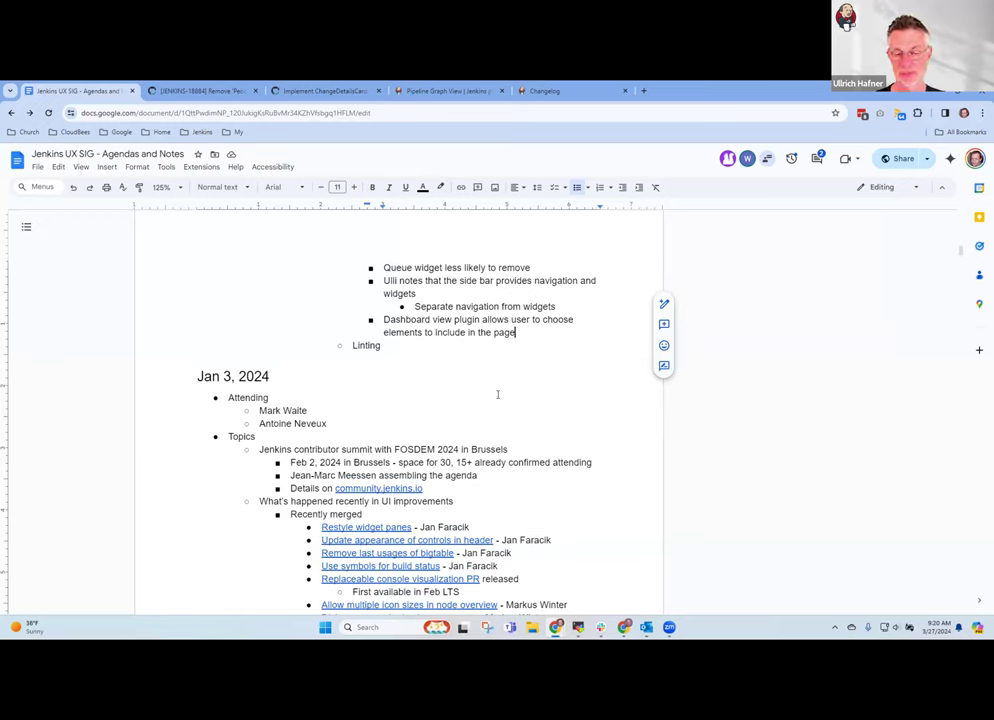
Extend the dashboard view plugin bullet with ", good to not have them in the side panel".
text(.)
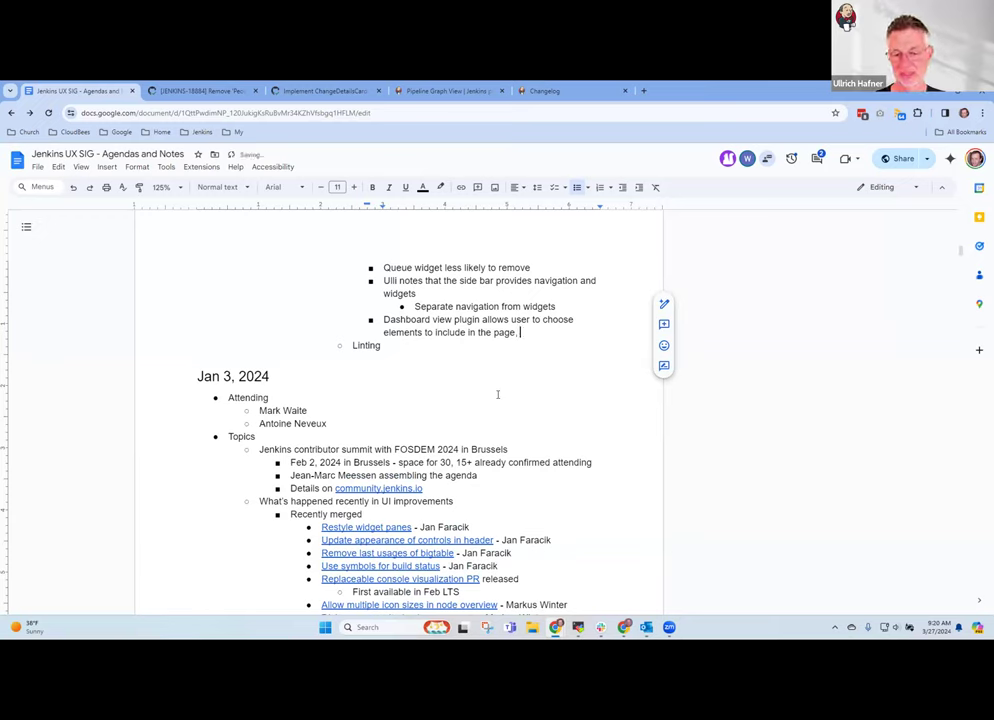
text( sel)
key(BackSpace)
key(BackSpace)
key(BackSpace)
text(good)
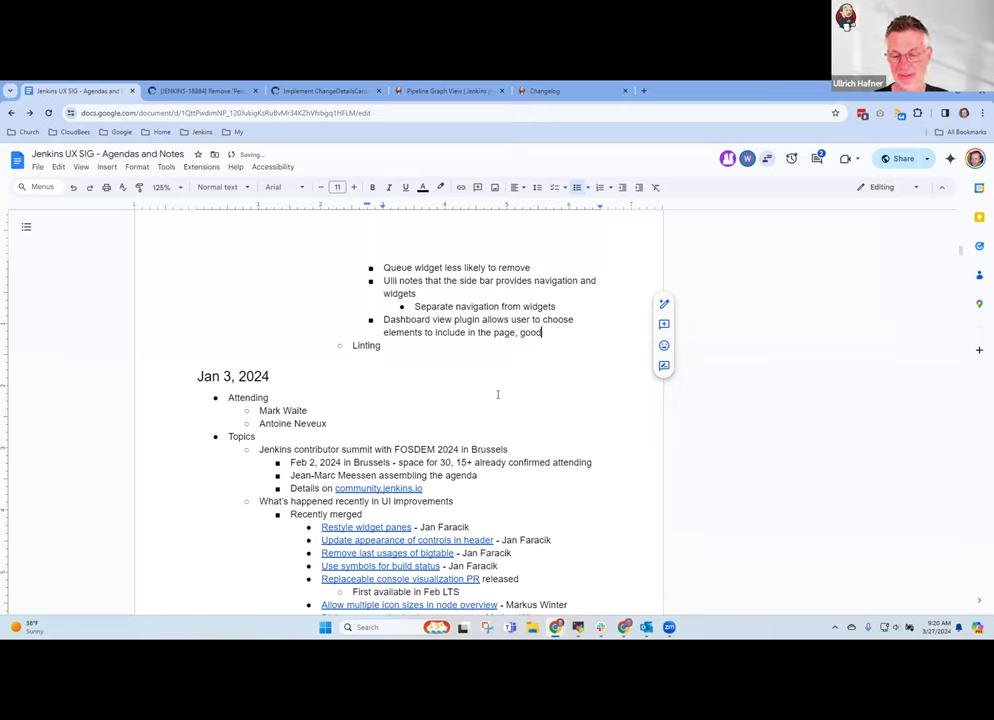
text( to )
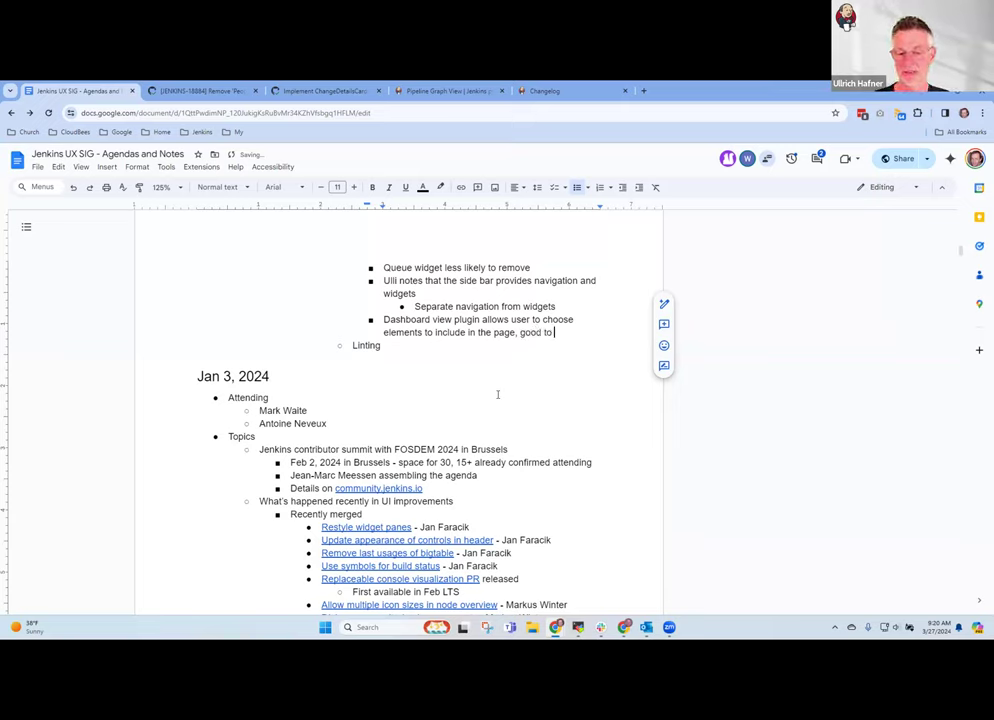
text(not have them in)
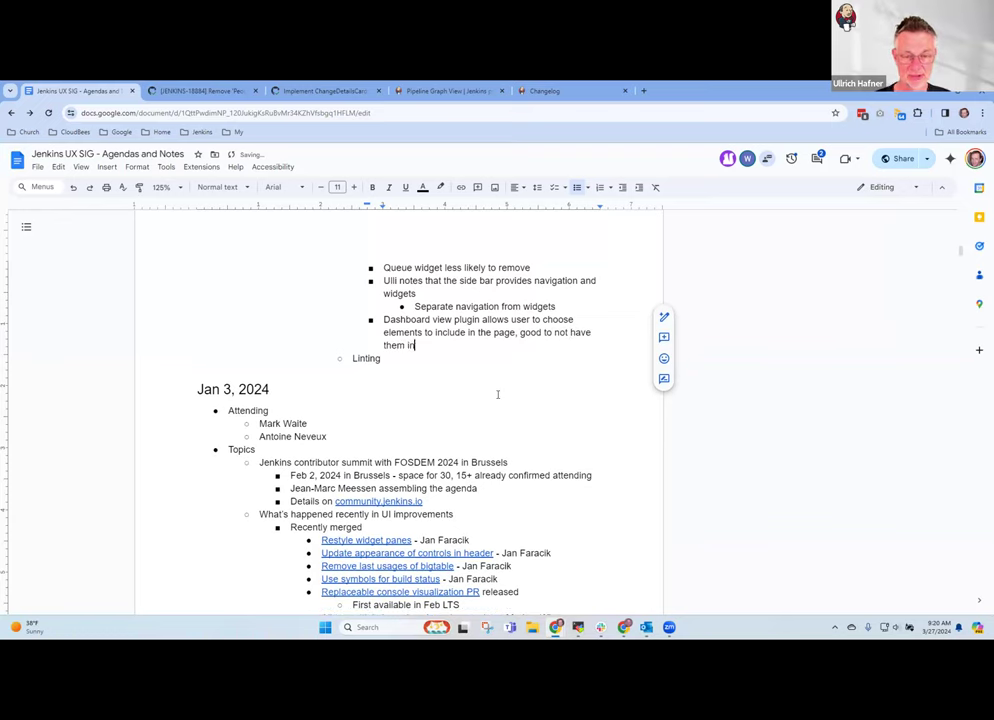
text( the sid)
key(BackSpace)
key(BackSpace)
text(ide pabn)
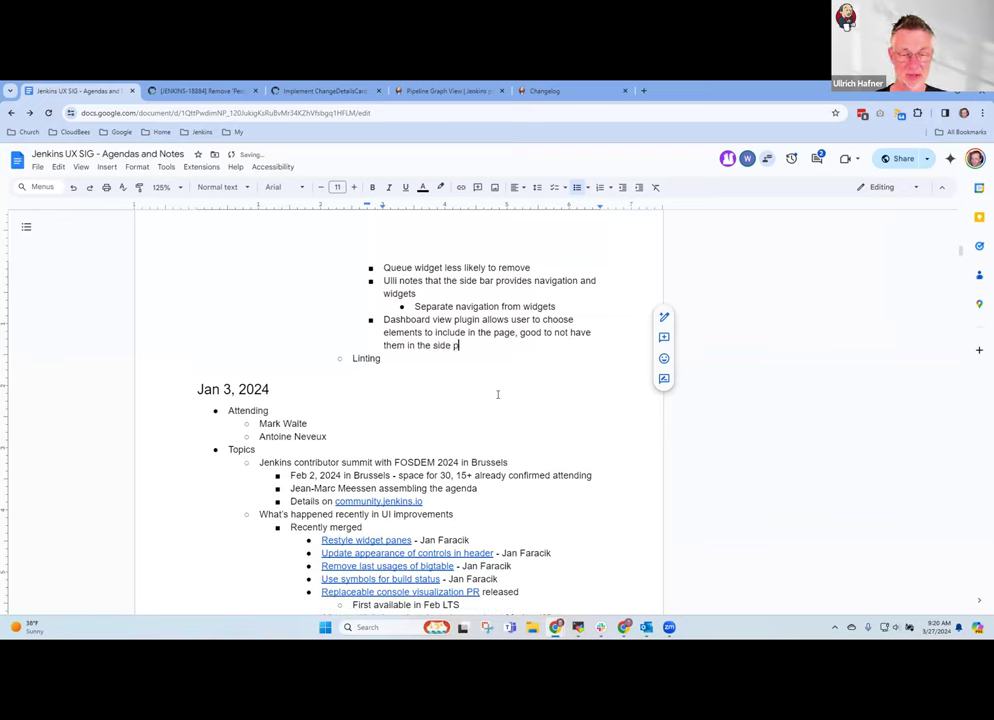
key(BackSpace)
key(BackSpace)
text(nel)
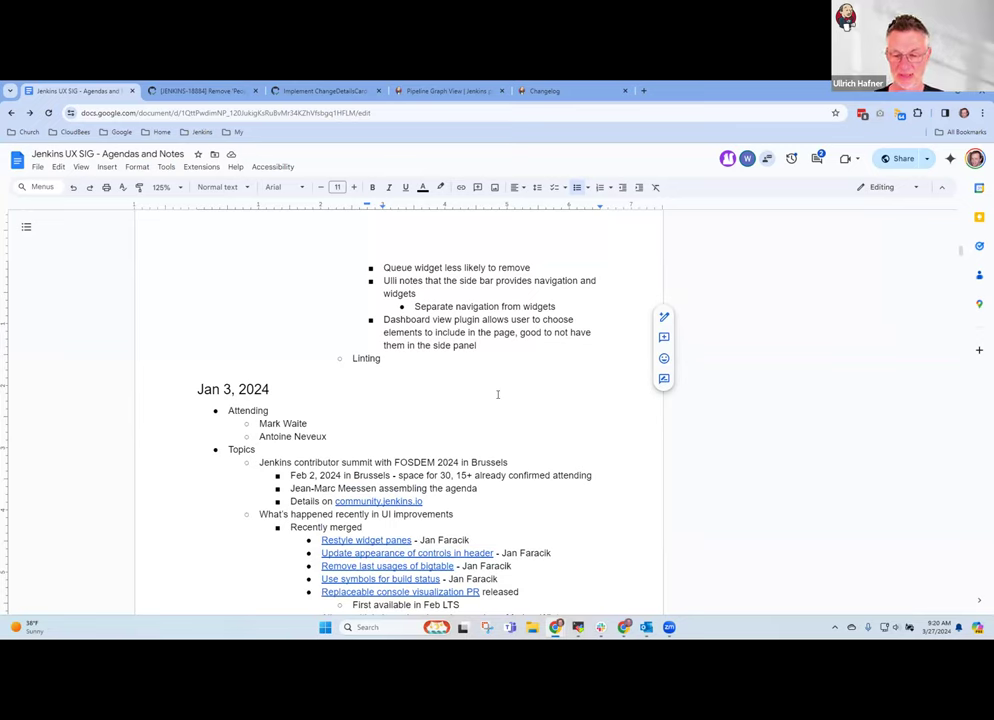
Add the sub-bullet "Would allow collapse of the navigation" under the dashboard view plugin note.
key(Return)
key(Tab)
text(Would)
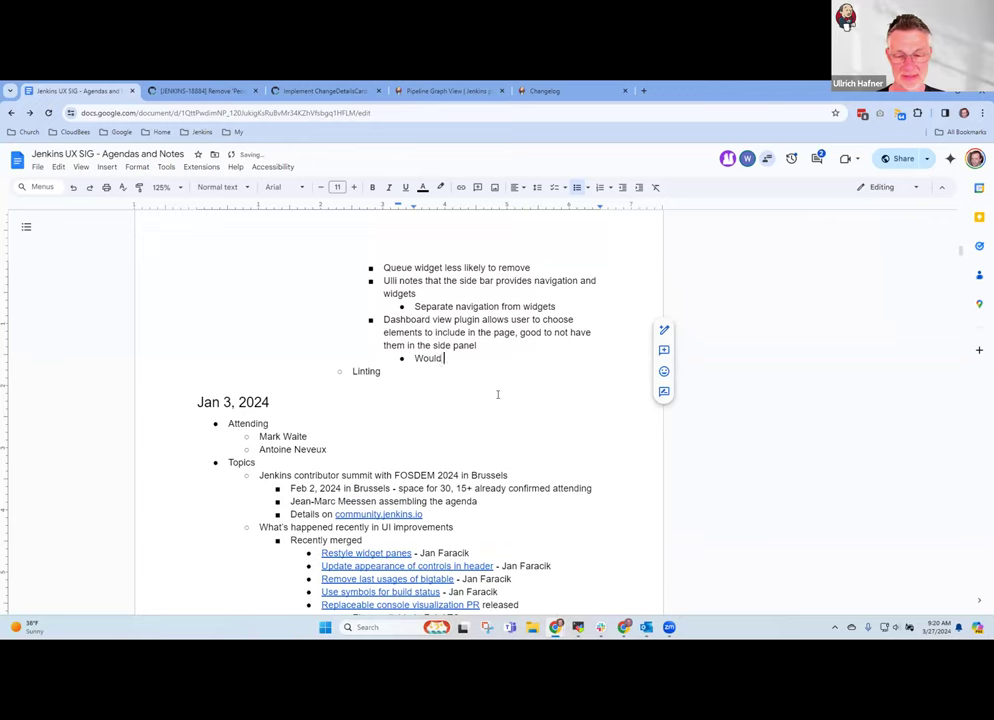
text( allow)
text(collapse of the side pa)
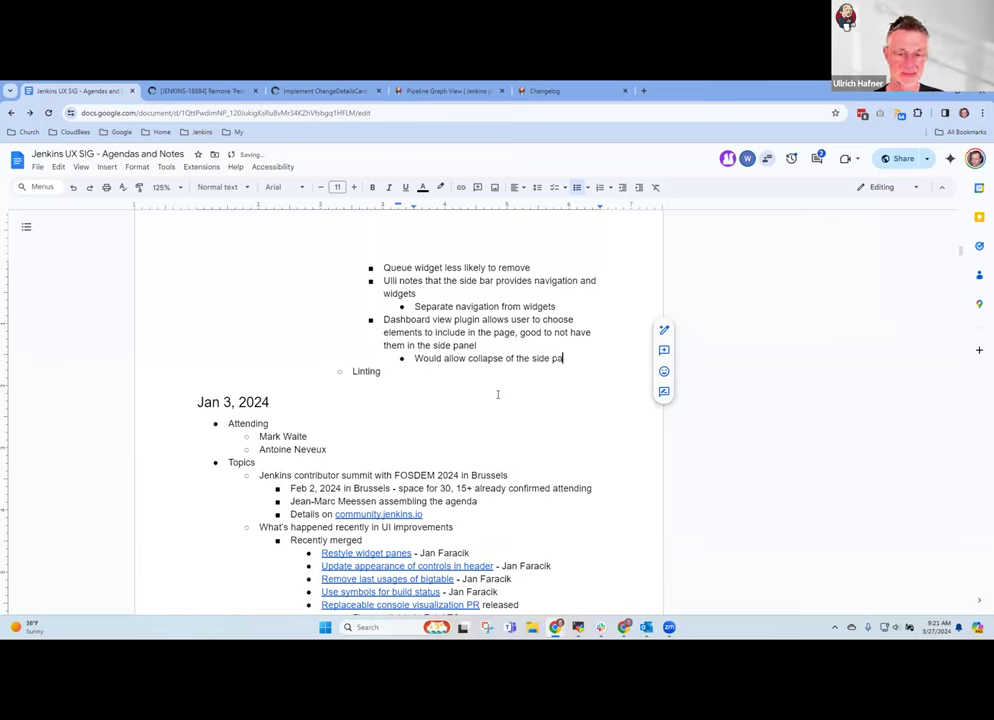
key(BackSpace)
key(BackSpace)
key(BackSpace)
key(BackSpace)
key(BackSpace)
key(BackSpace)
key(BackSpace)
text(nav)
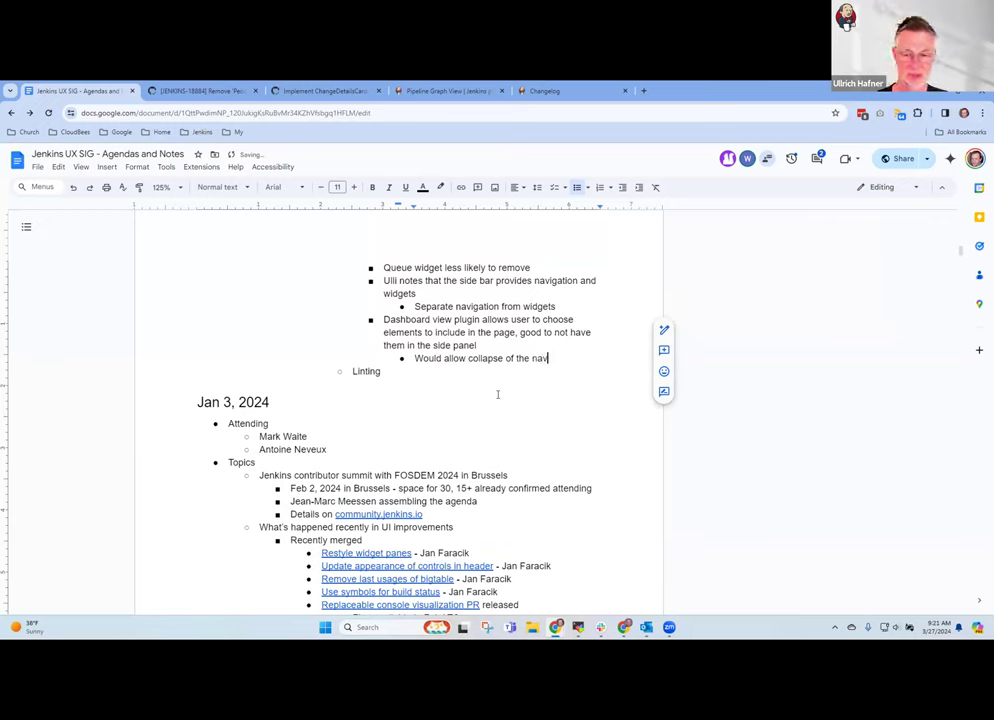
text(igation)
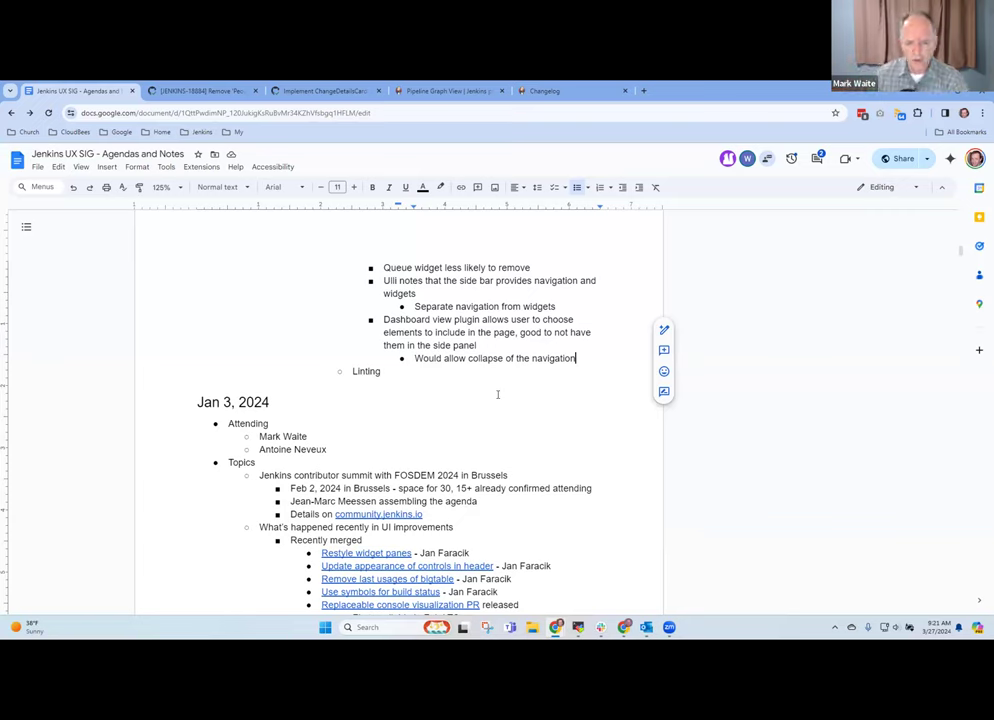
Return to the bullet "Executor widget to remove for non-admin" and select its text.
key(Up)
key(Up)
key(Up)
key(Up)
key(Up)
key(Up)
key(Up)
key(Up)
key(Up)
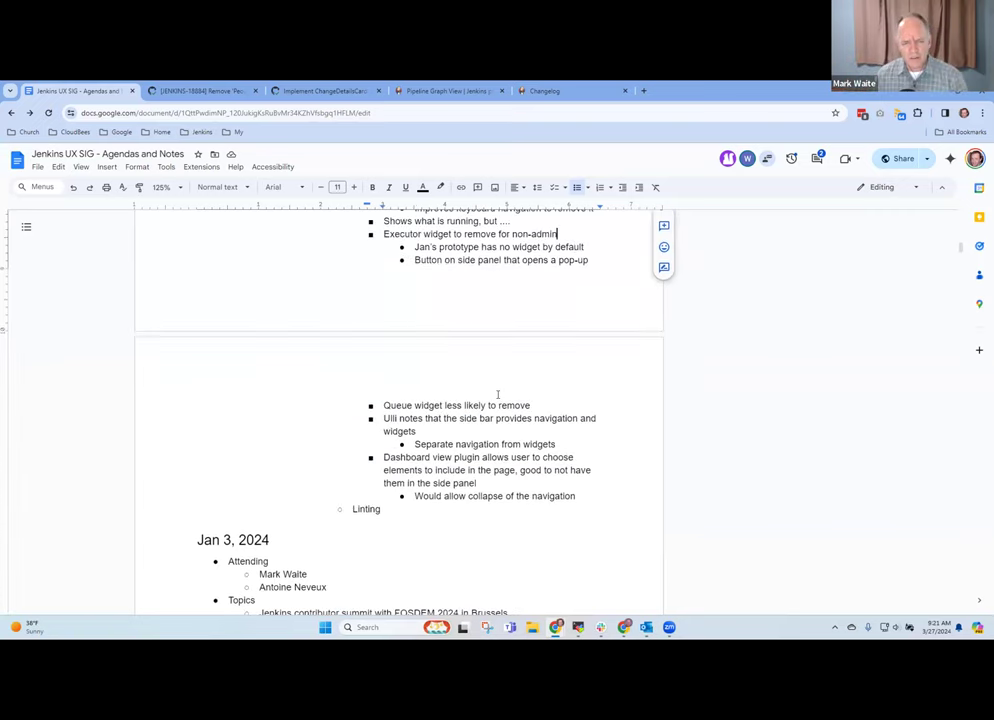
key(shift+Home)
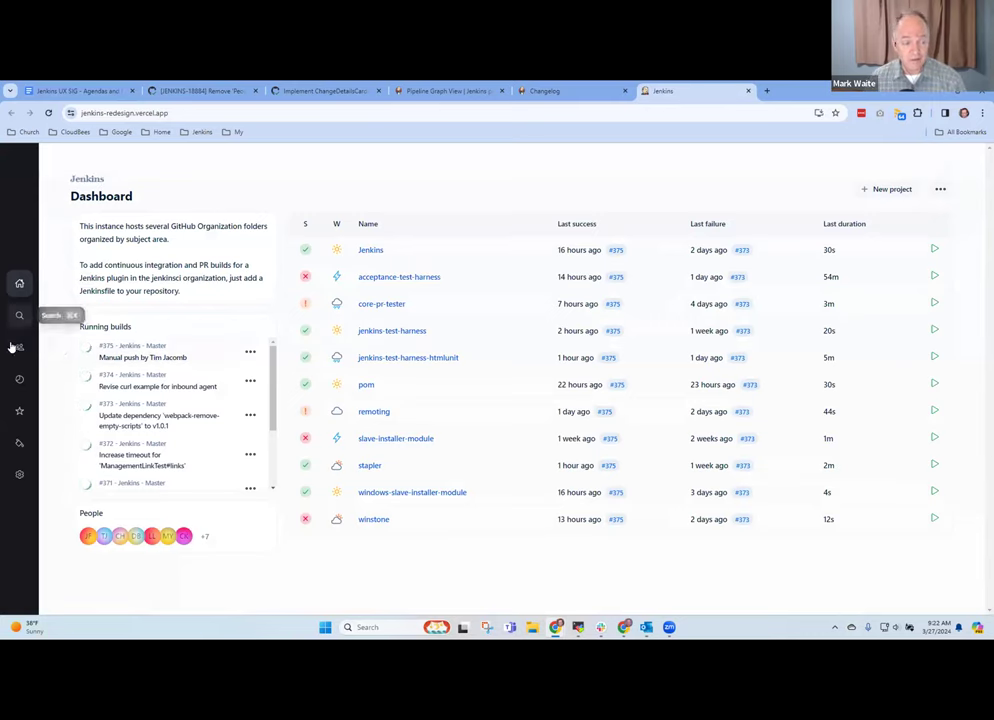
View the settings page of the Jenkins redesign prototype and return to its dashboard.
click(19, 475)
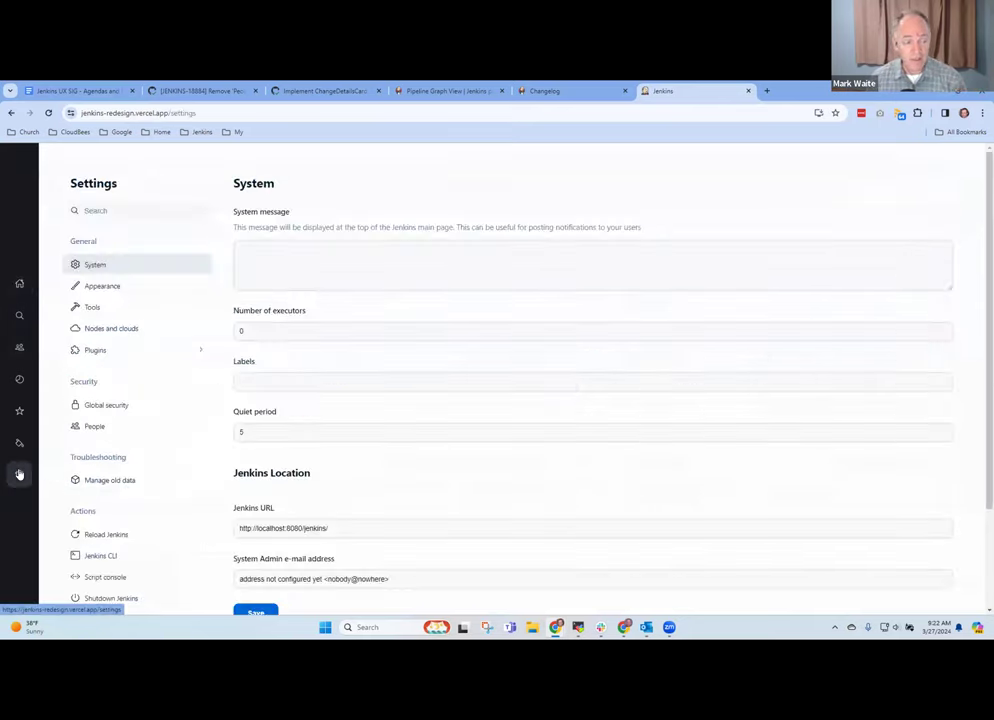
click(18, 285)
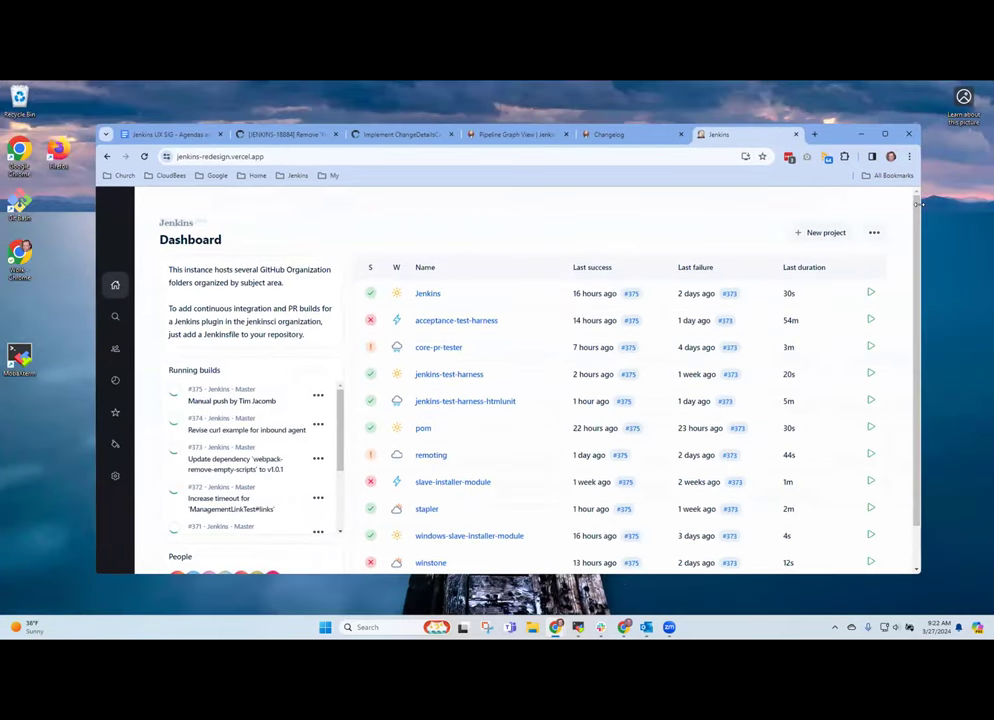
Narrow the browser window to phone width to check the prototype dashboard's responsive layout, and widen it again.
drag(918, 204, 378, 244)
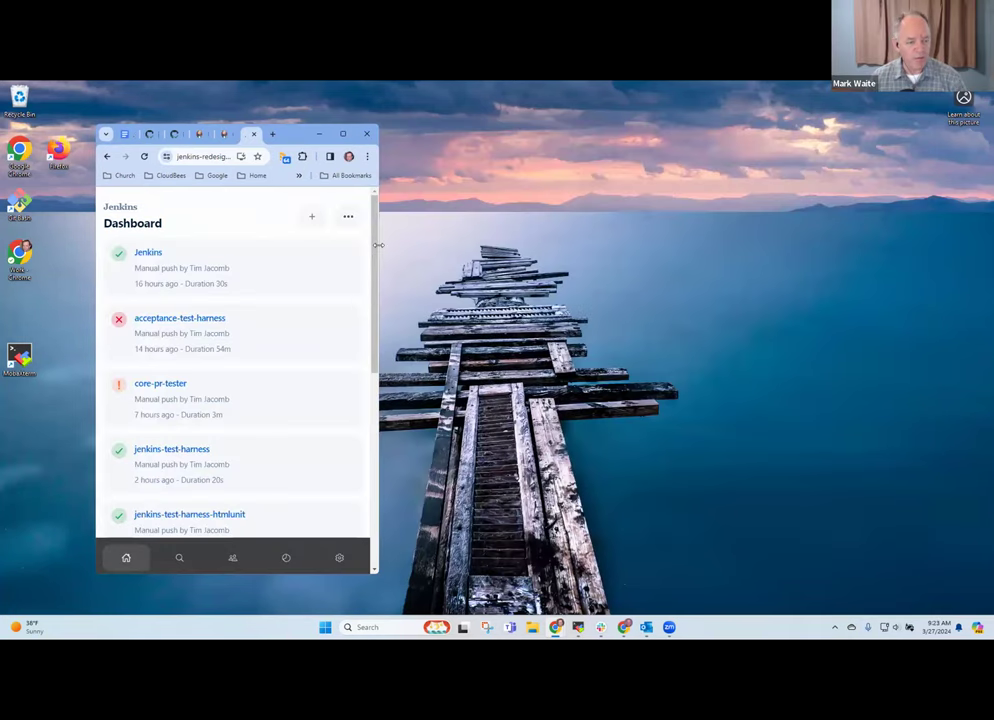
drag(378, 244, 354, 244)
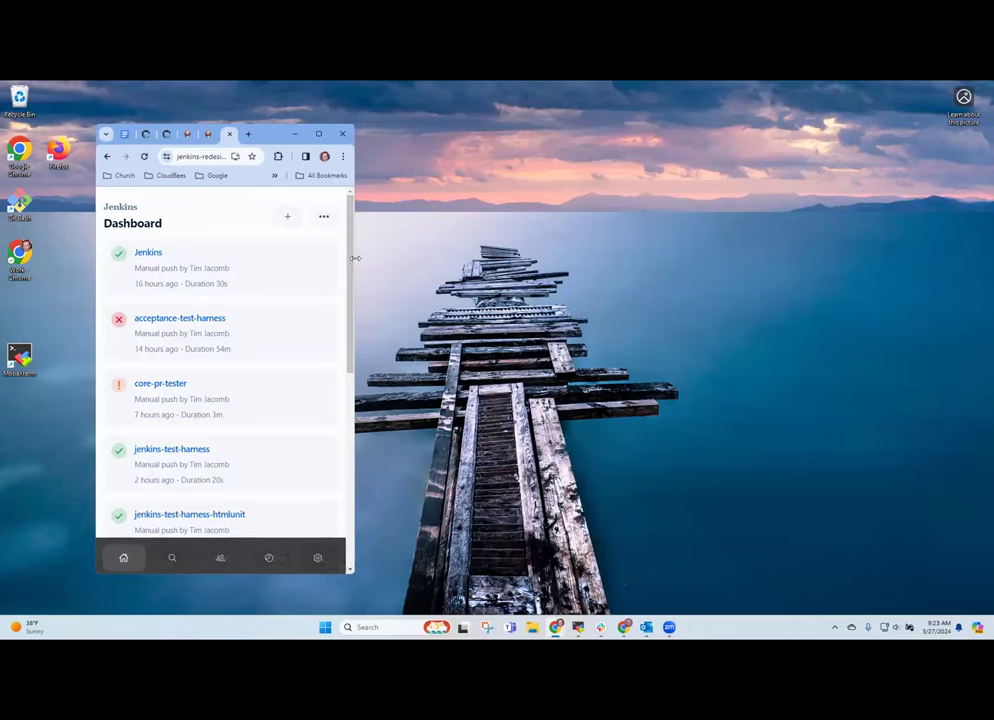
drag(355, 258, 932, 262)
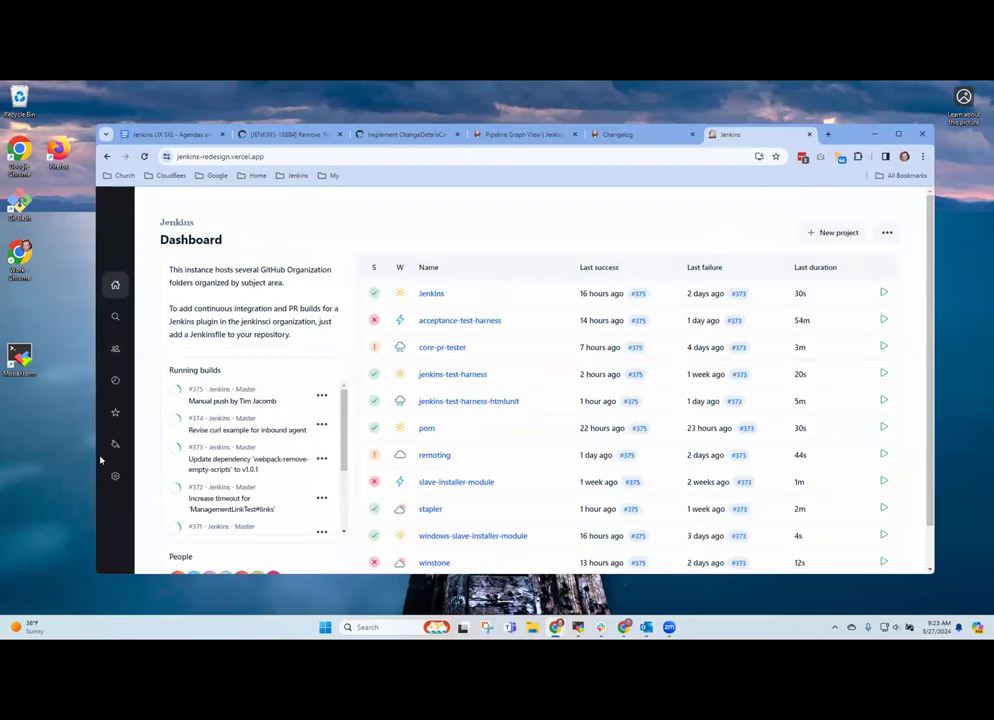
Open the prototype's build monitor page and return to the dashboard.
mouse_move(115, 443)
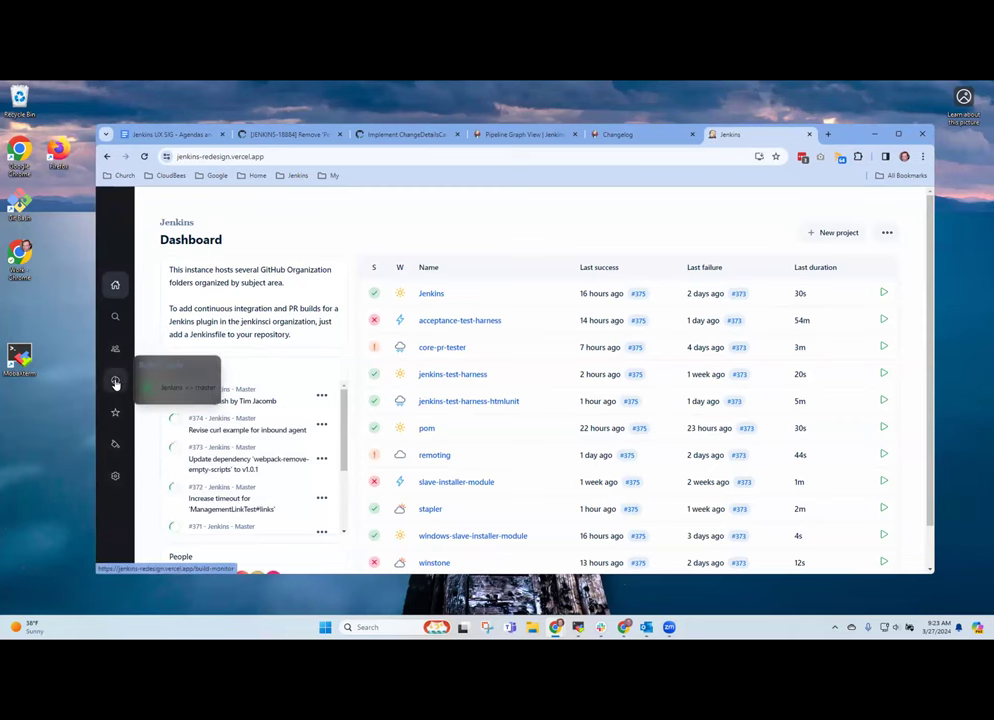
click(115, 382)
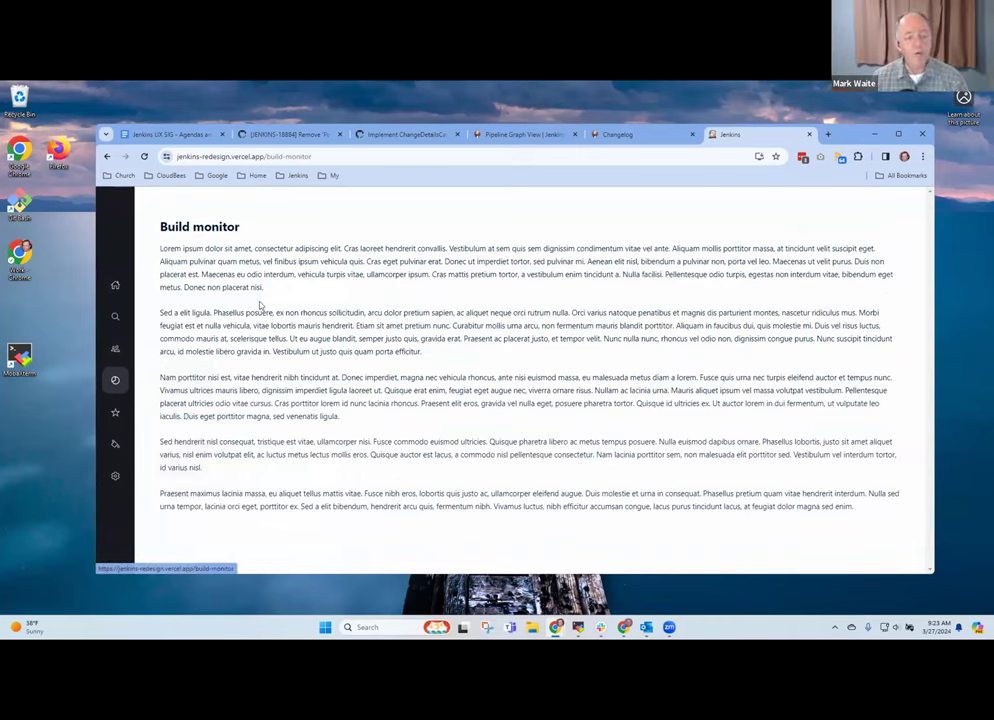
click(114, 285)
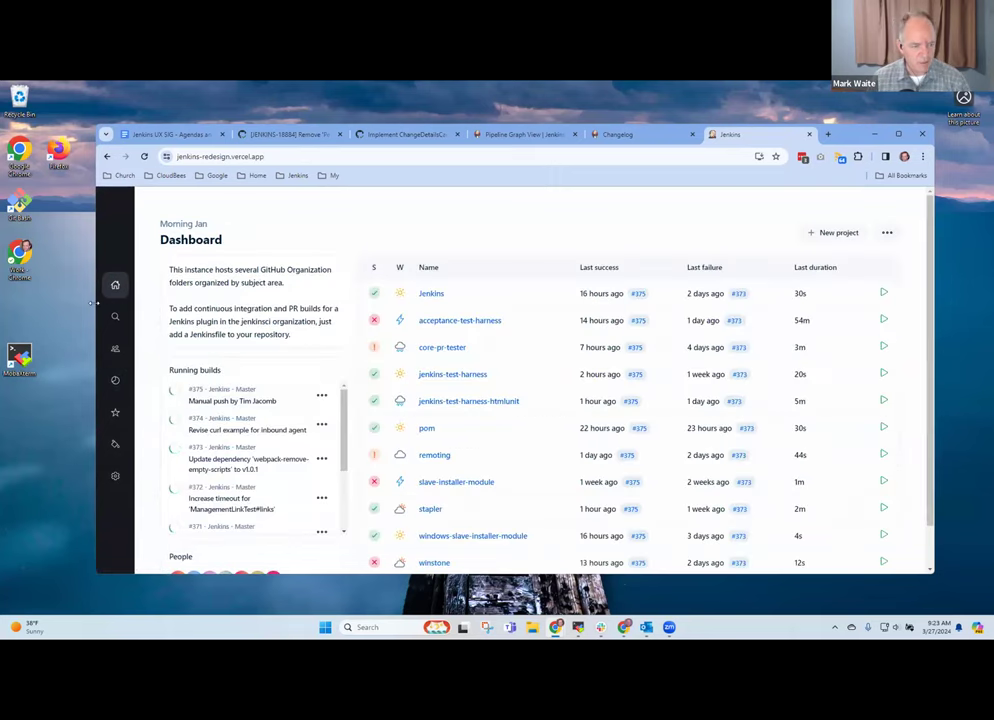
Revisit the build monitor, and go back to the dashboard to look through its list of running builds.
mouse_move(114, 448)
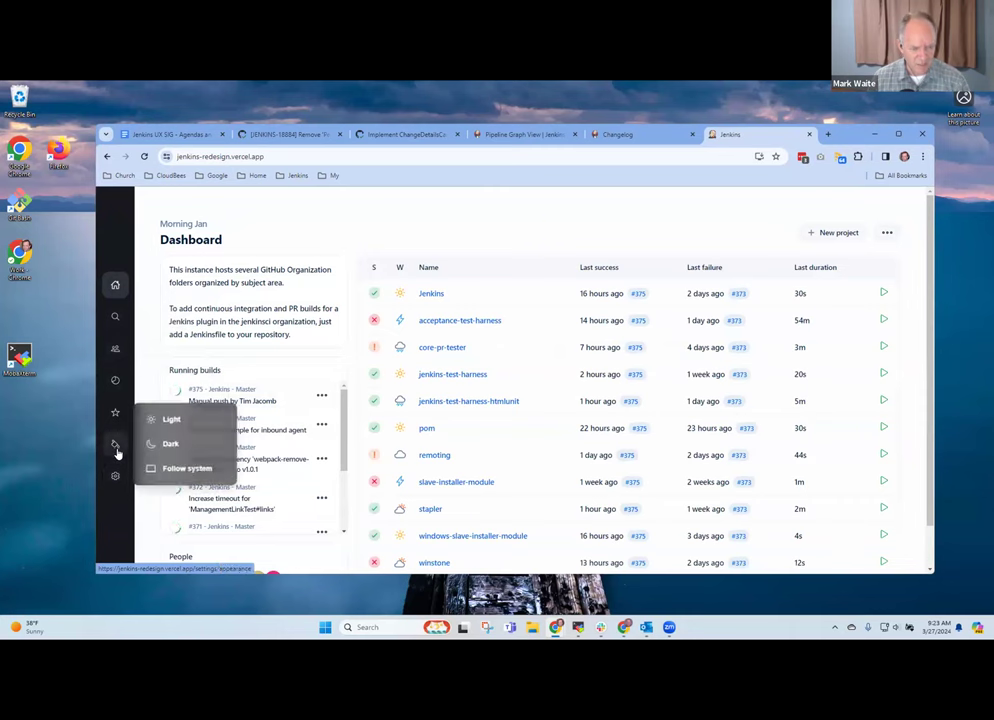
click(115, 380)
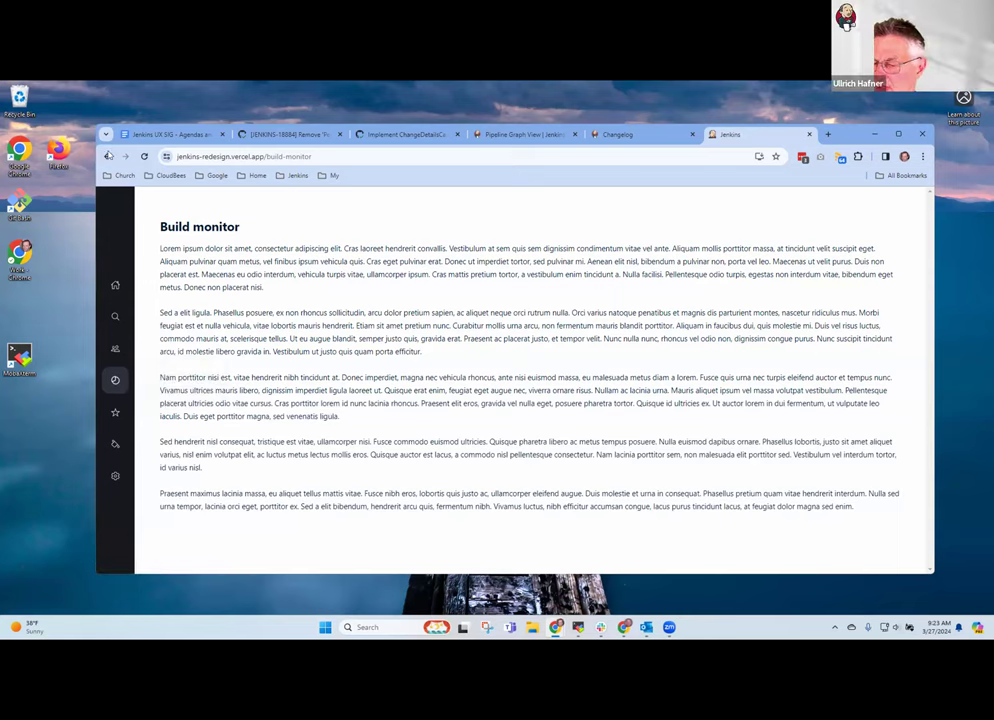
click(108, 156)
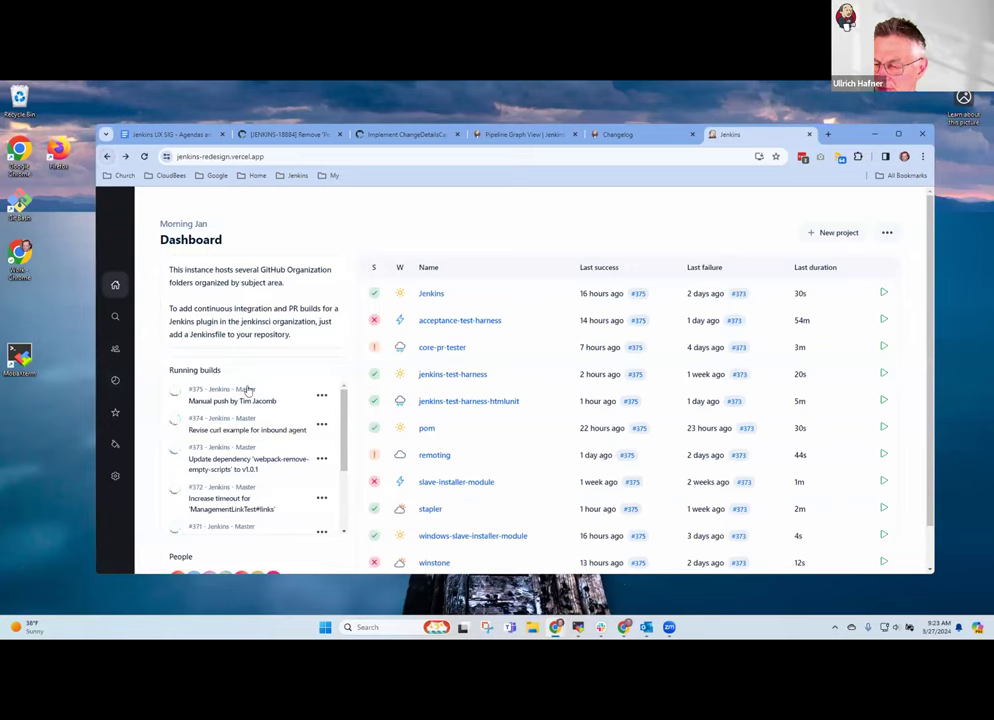
scroll(347, 431, down, 3)
scroll(340, 410, up, 3)
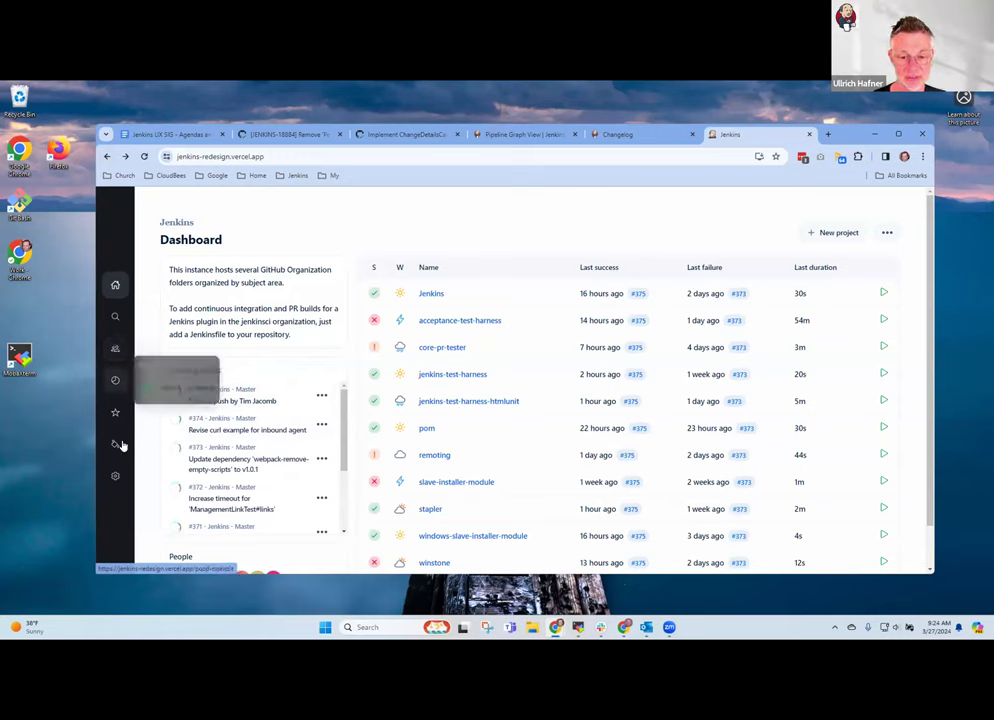
View a project page from the prototype's favourites and switch to the build monitor page.
mouse_move(115, 417)
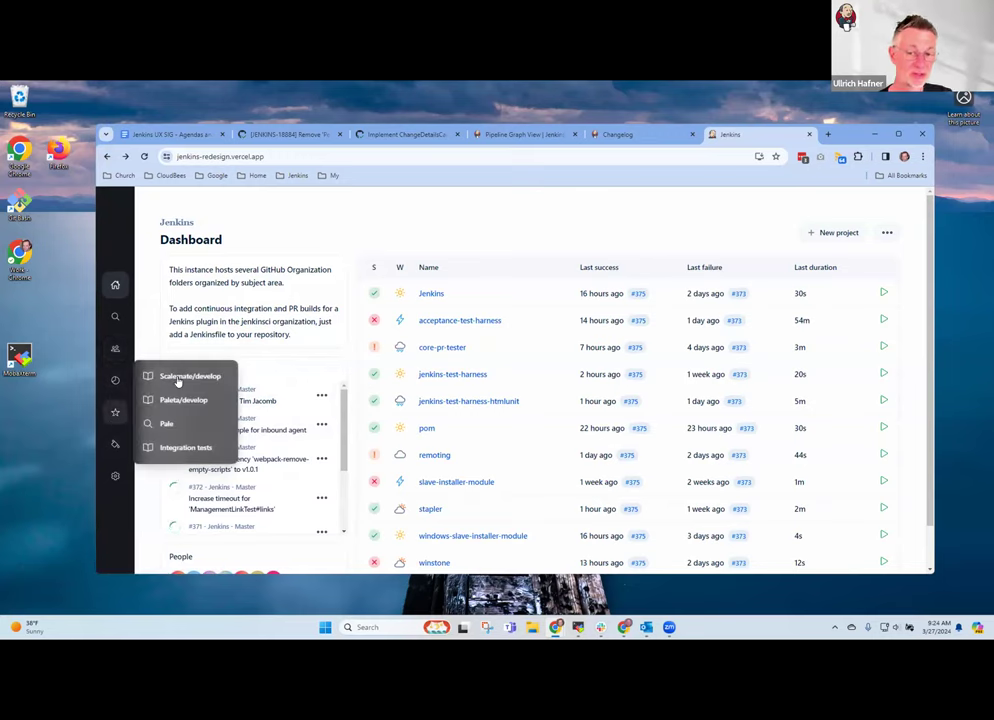
click(115, 420)
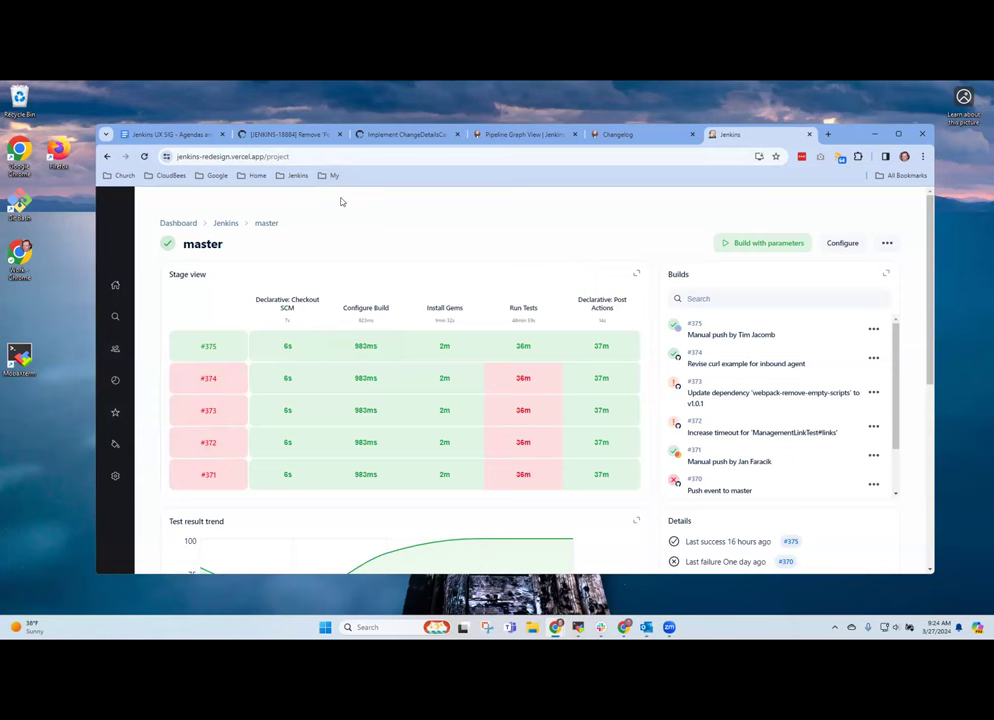
click(114, 383)
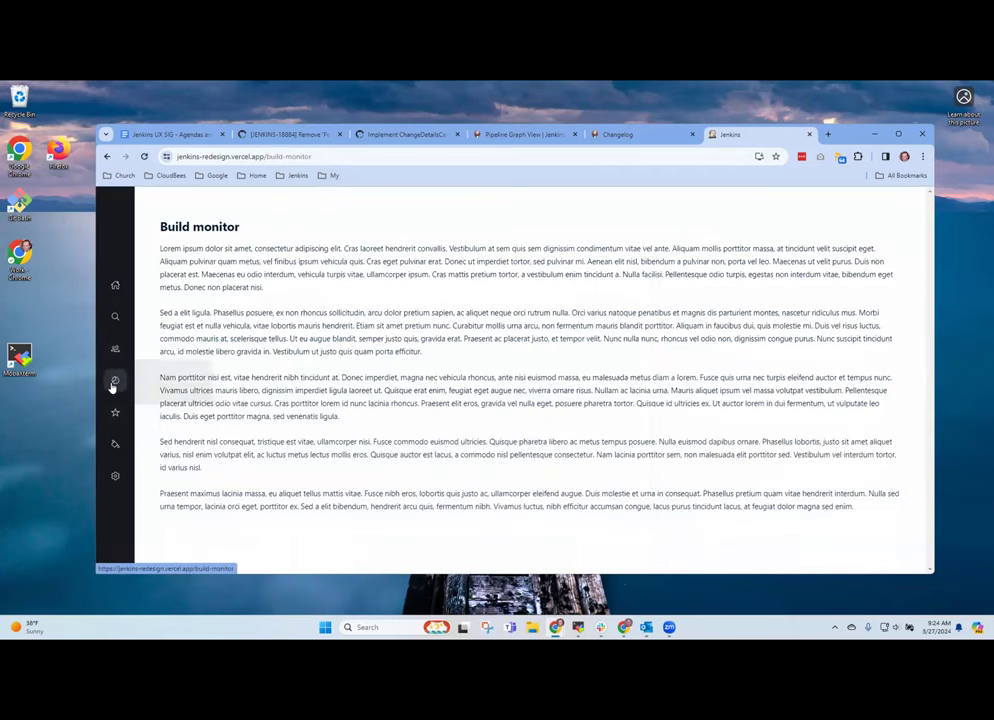
Return to the prototype's dashboard and highlight the Running builds heading.
click(115, 285)
triple_click(218, 370)
click(235, 367)
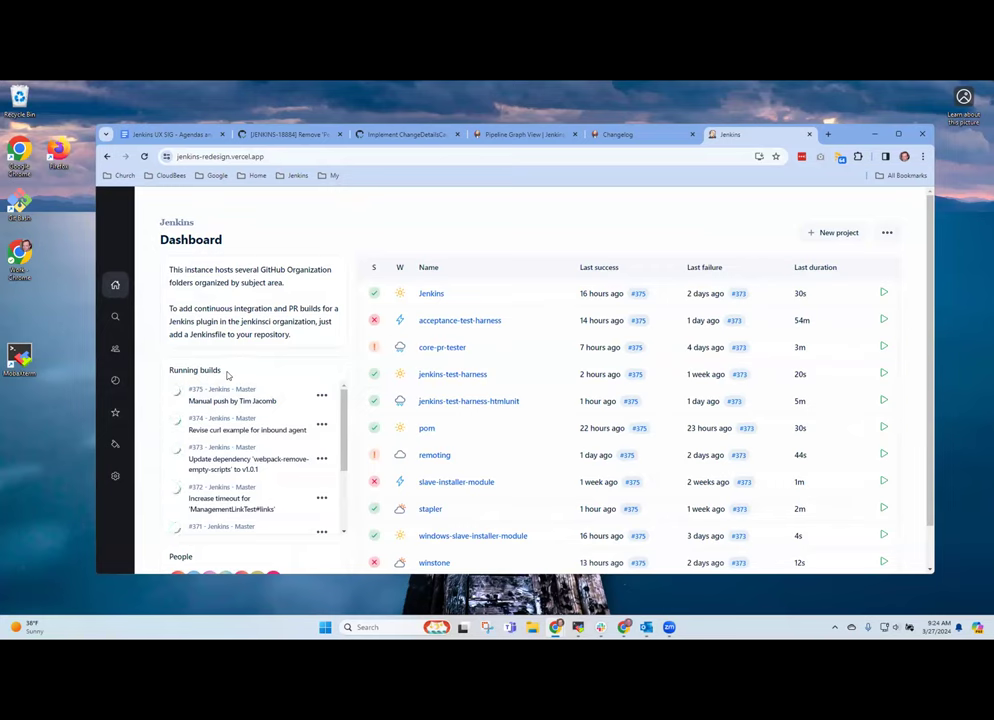
drag(222, 373, 167, 373)
click(461, 225)
Maximize the browser window, highlight the Running builds heading again and look through that widget's list.
double_click(848, 140)
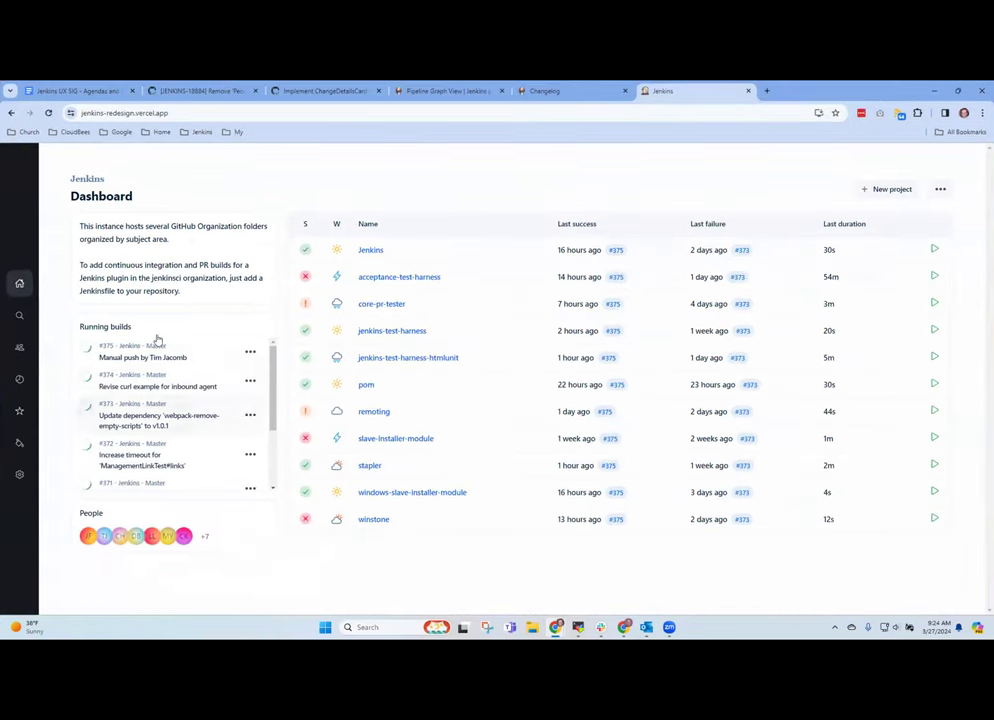
drag(142, 328, 78, 331)
click(372, 178)
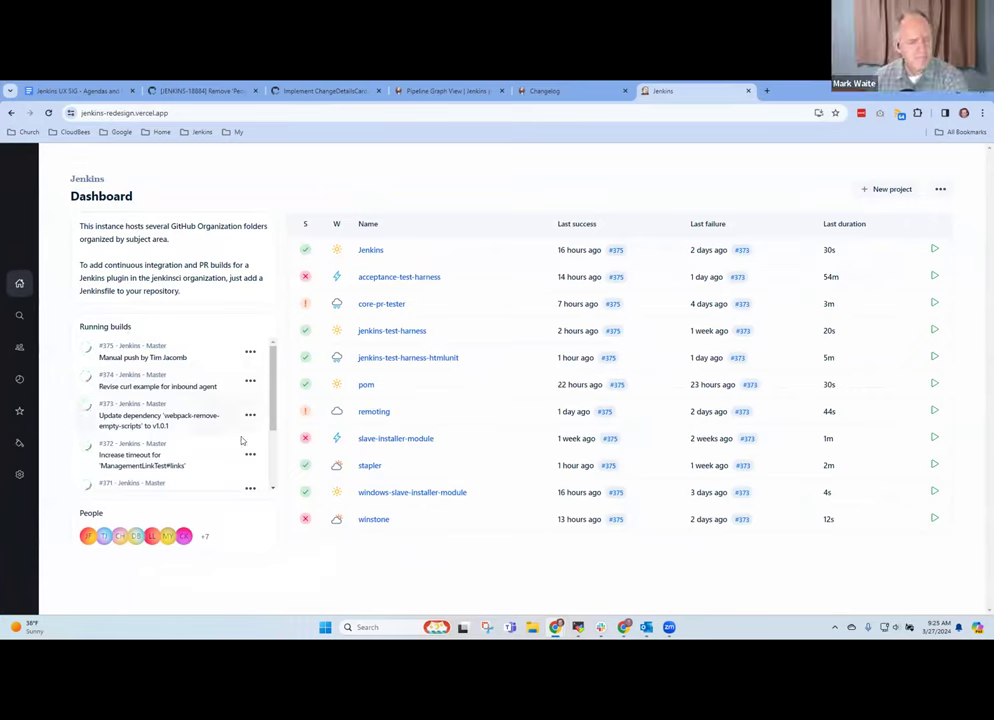
drag(269, 420, 269, 497)
scroll(265, 490, up, 3)
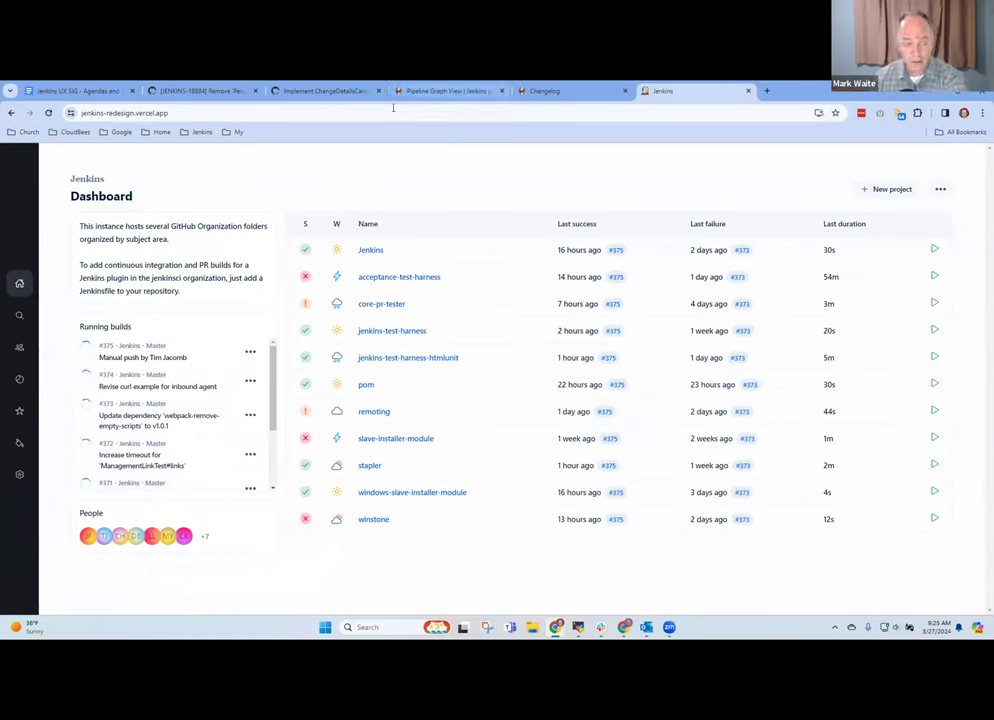
In the UX SIG notes, add a bullet after "Would allow collapse of the navigation", one level higher, beginning "The prototype supports the idea and".
click(78, 91)
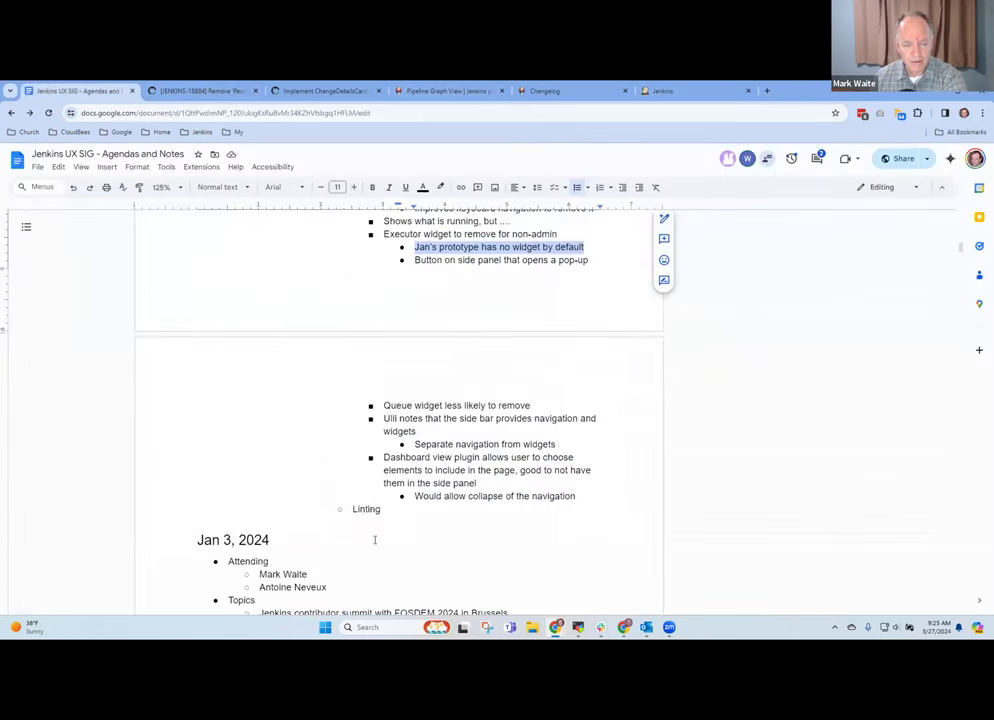
click(466, 496)
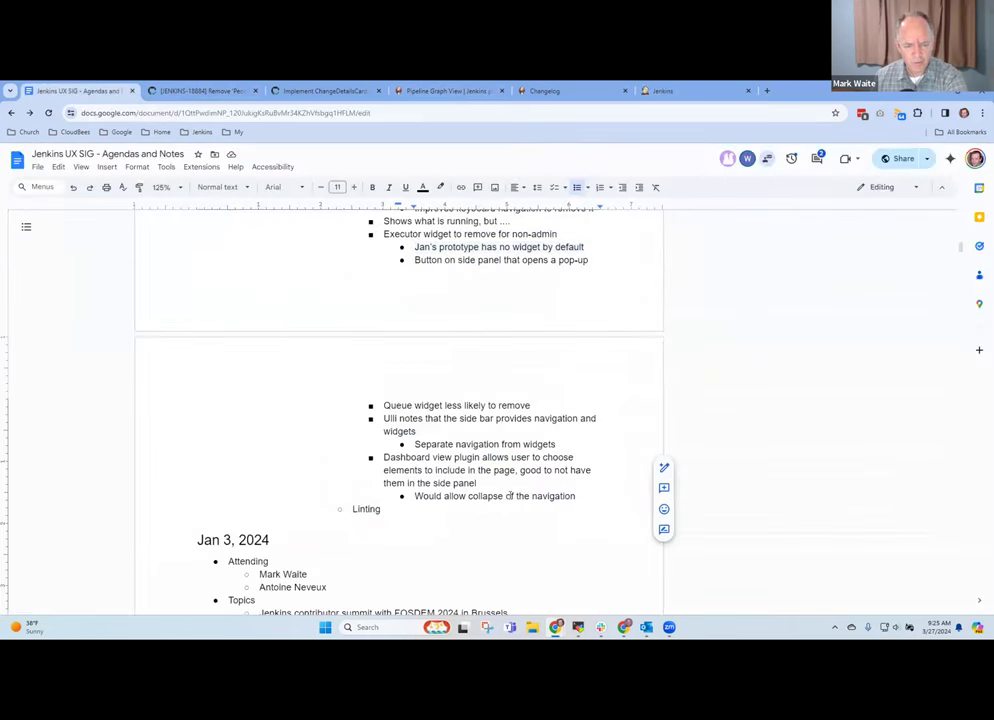
click(575, 496)
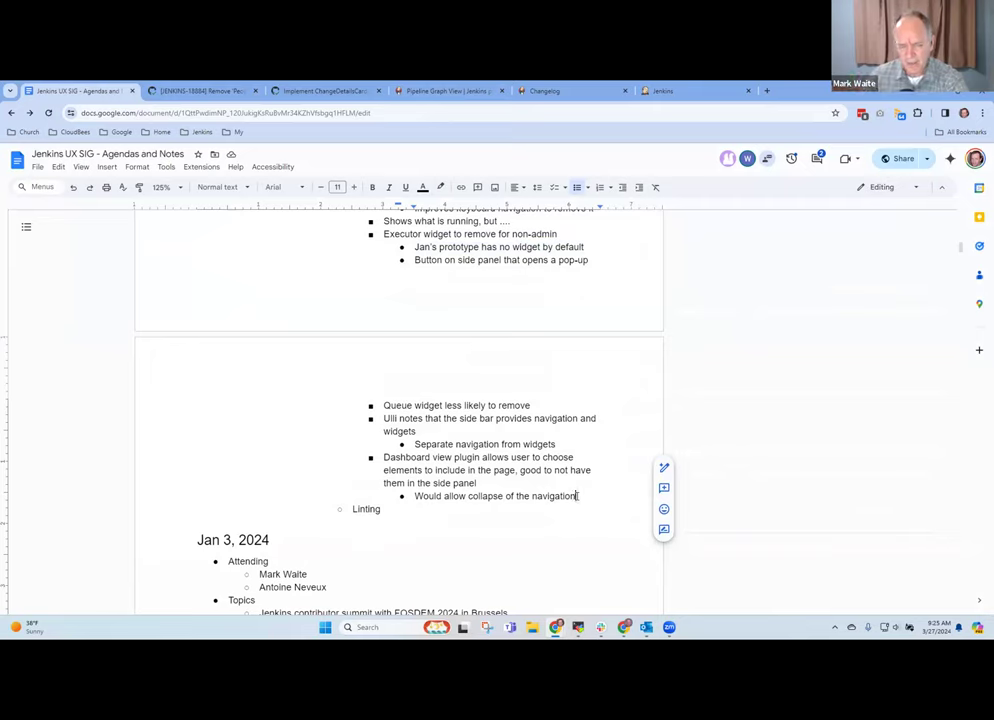
key(Return)
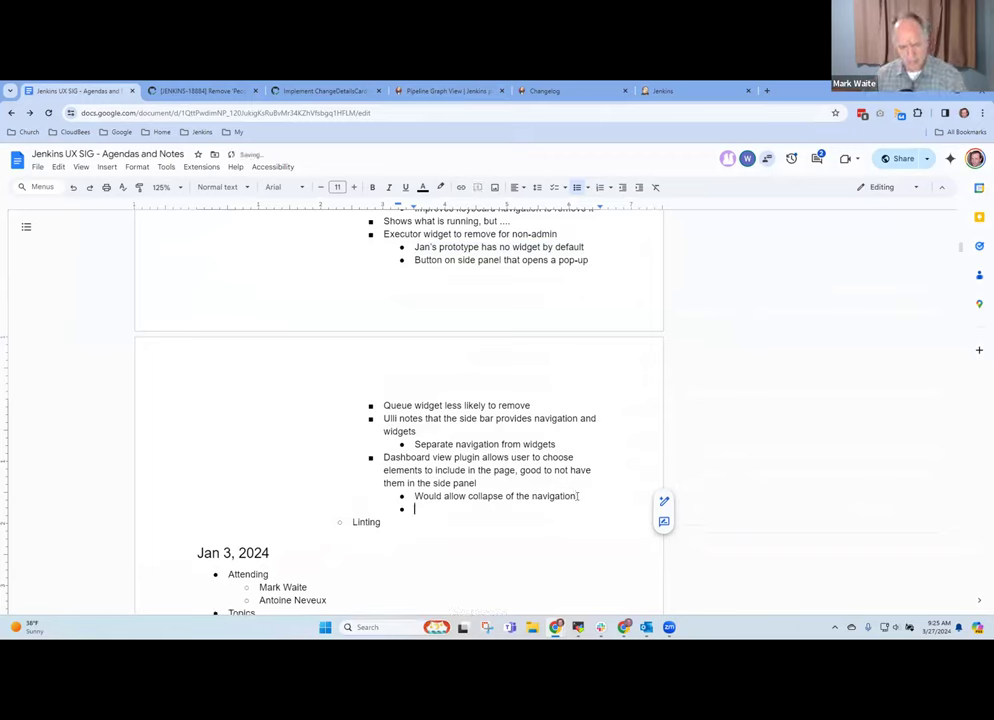
key(shift+Tab)
text(Thys)
key(BackSpace)
key(BackSpace)
key(BackSpace)
text(R)
key(BackSpace)
text(he )
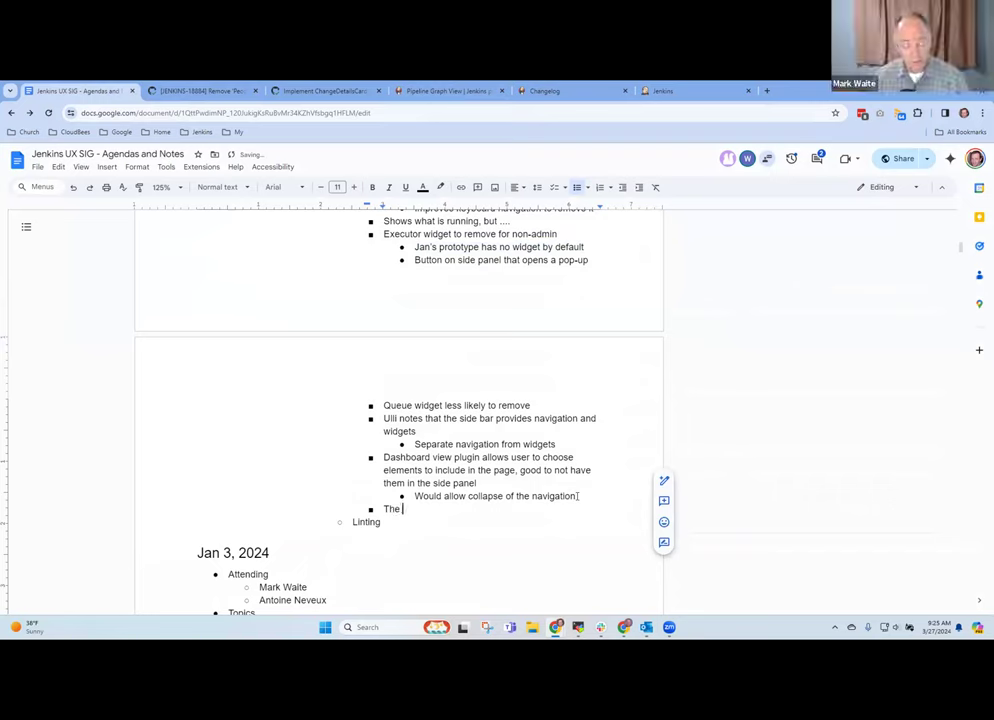
text(proroy)
key(BackSpace)
key(BackSpace)
key(BackSpace)
text(ro)
key(BackSpace)
key(BackSpace)
text(tot)
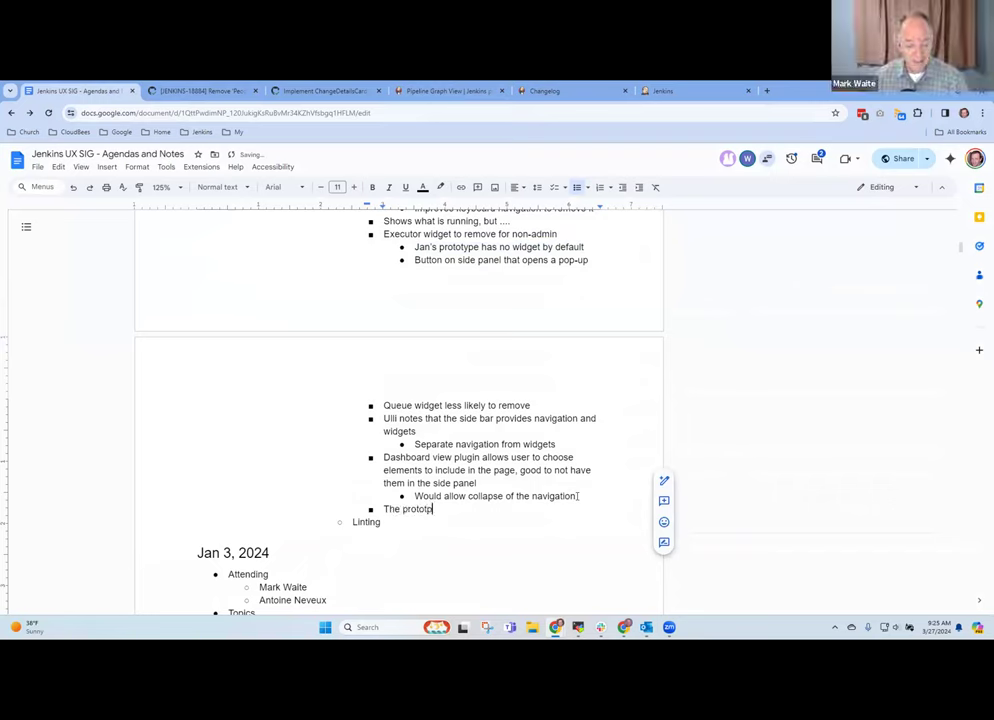
text(ype )
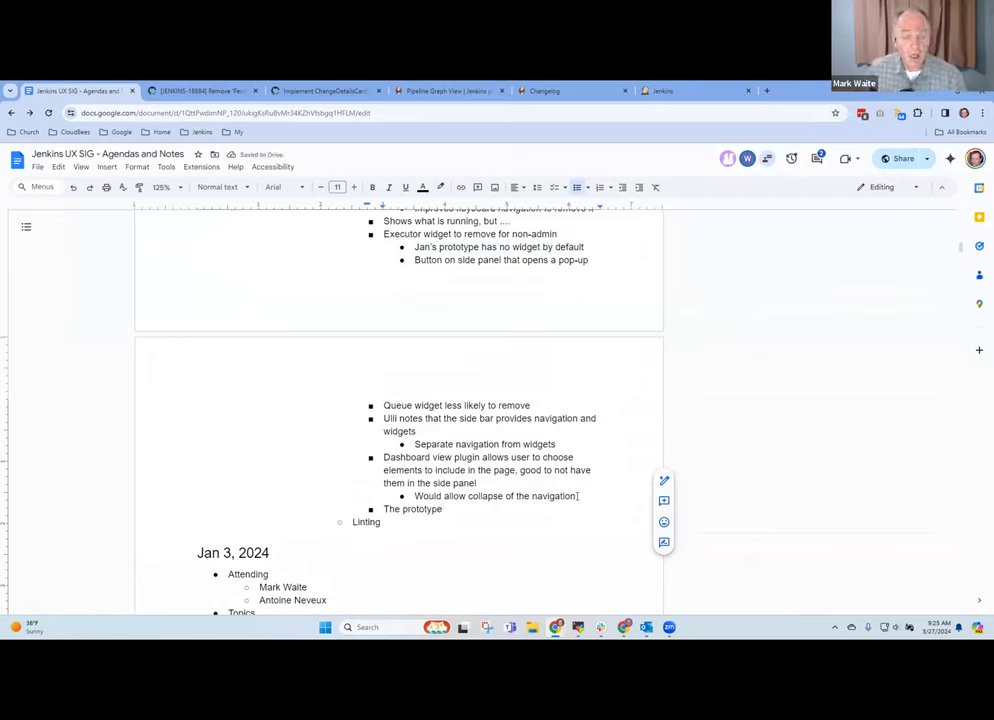
text(supports the idea and )
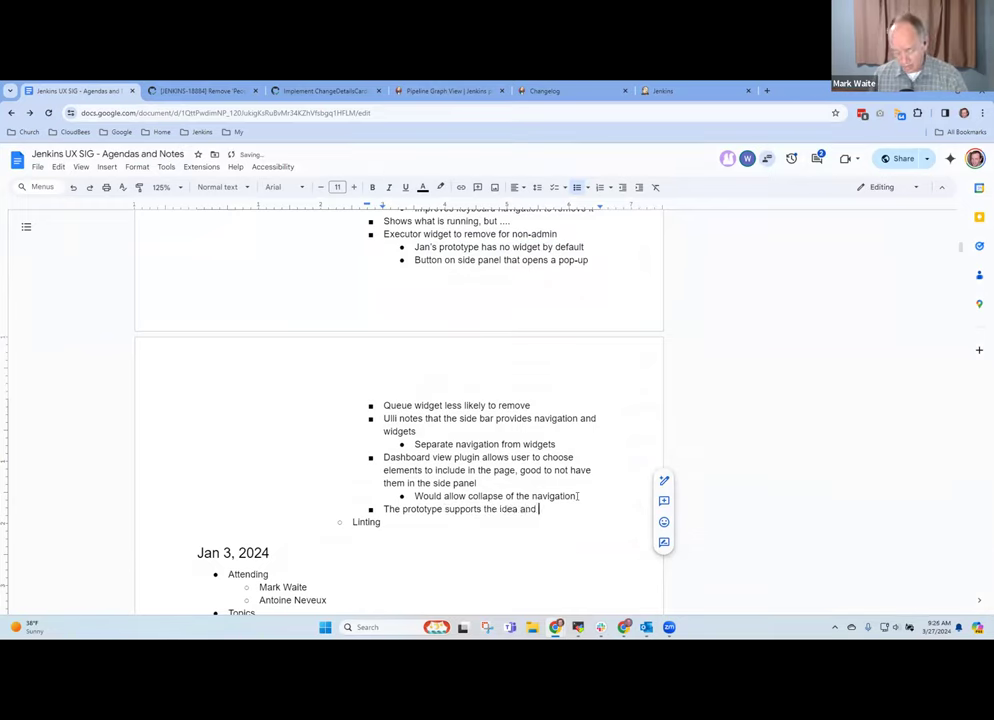
Complete the prototype bullet with "removing the executors widget for non-admin would be good" and start a sub-bullet under it.
text(wor)
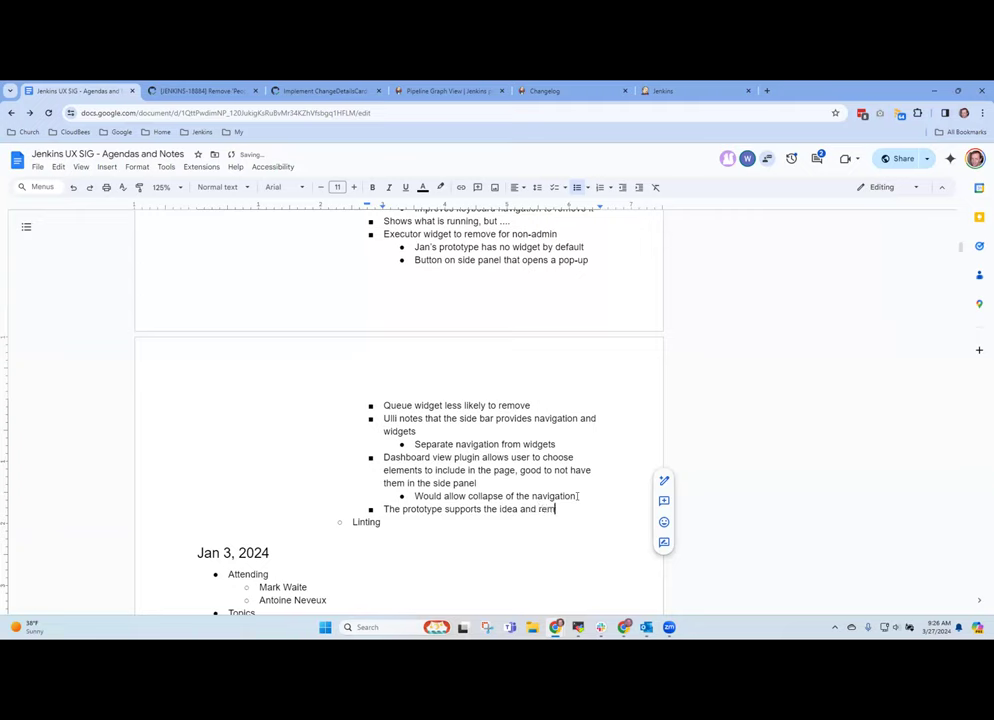
key(BackSpace)
key(BackSpace)
key(BackSpace)
text(wi)
key(BackSpace)
key(BackSpace)
text(removing the)
text(execu)
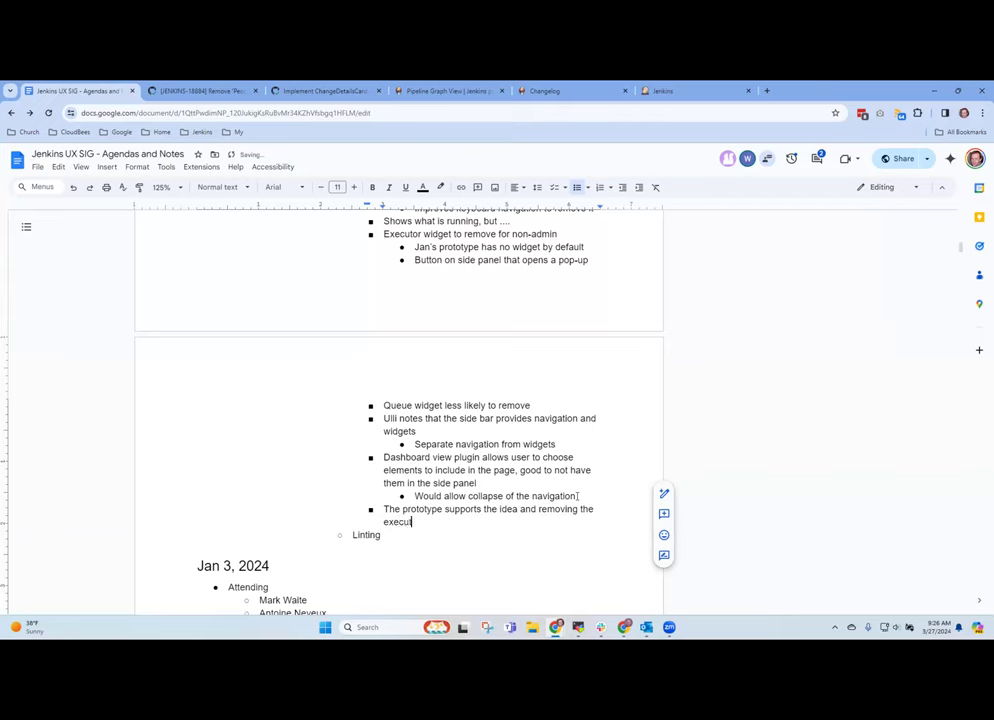
text(tors widget )
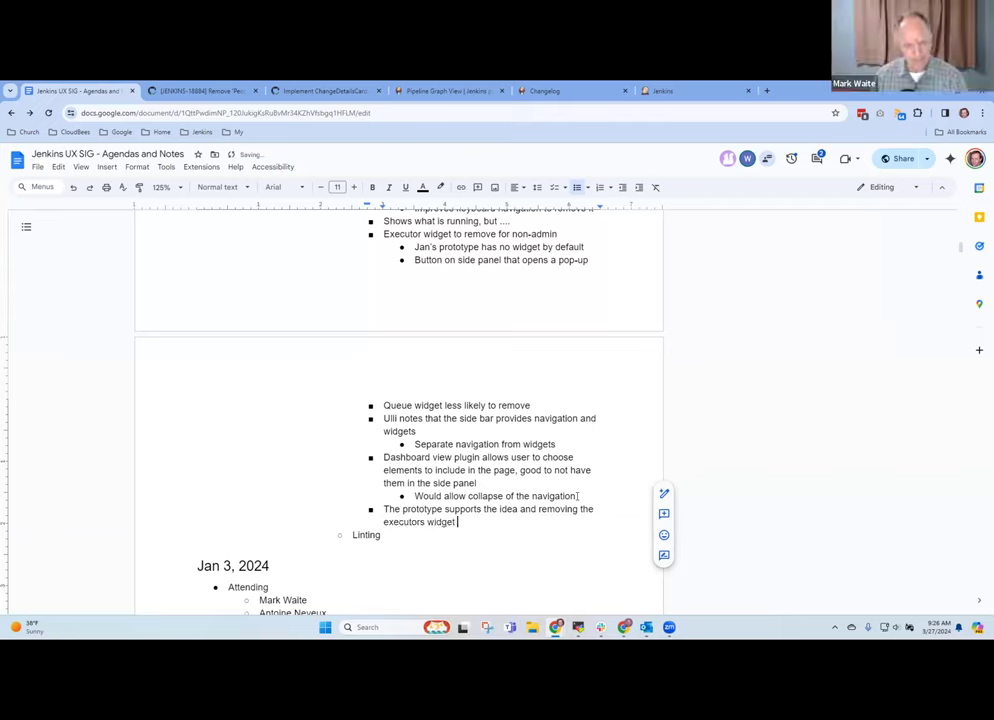
text(for non-adm)
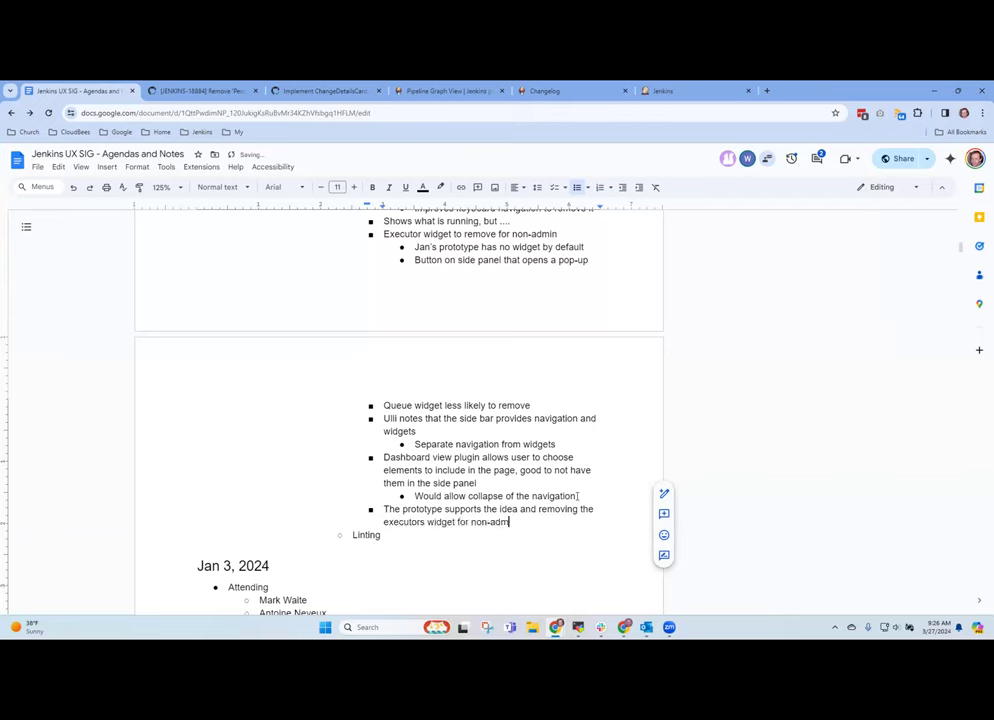
text(in would be good)
key(Return)
key(Tab)
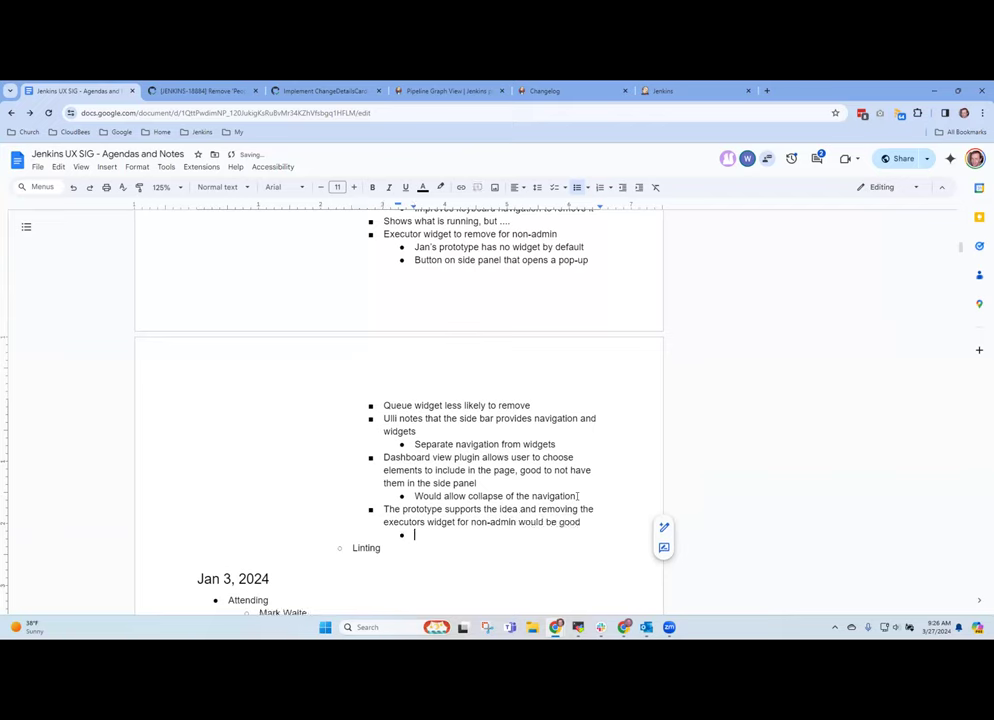
text(Do we need)
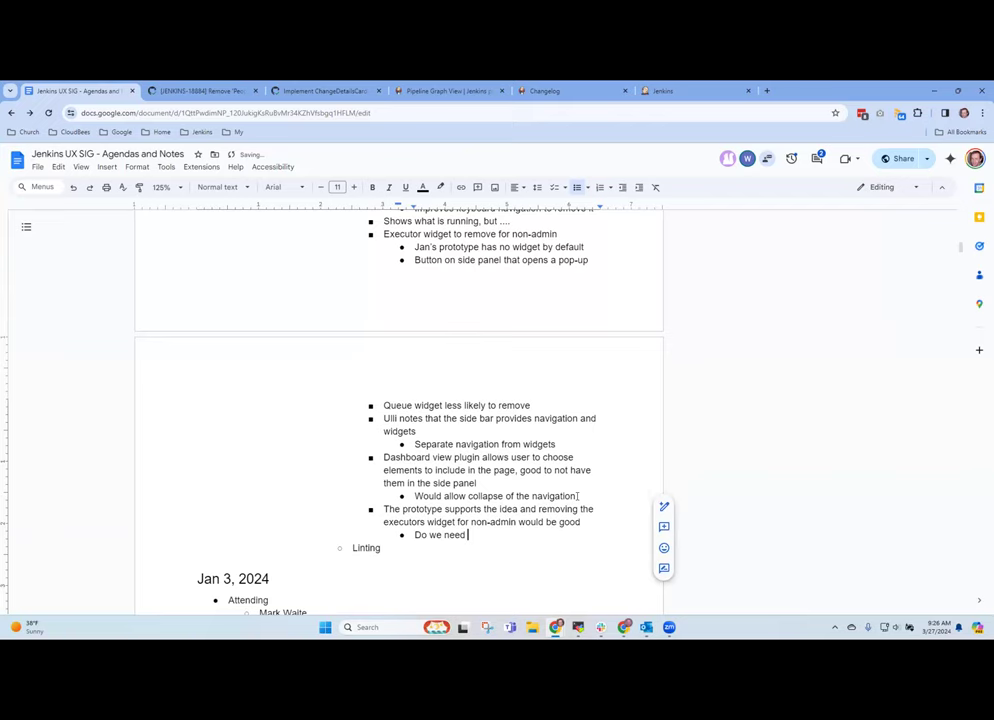
key(BackSpace)
key(BackSpace)
key(BackSpace)
key(BackSpace)
key(BackSpace)
key(BackSpace)
key(BackSpace)
key(BackSpace)
key(BackSpace)
key(BackSpace)
key(BackSpace)
text(Needs more consideration)
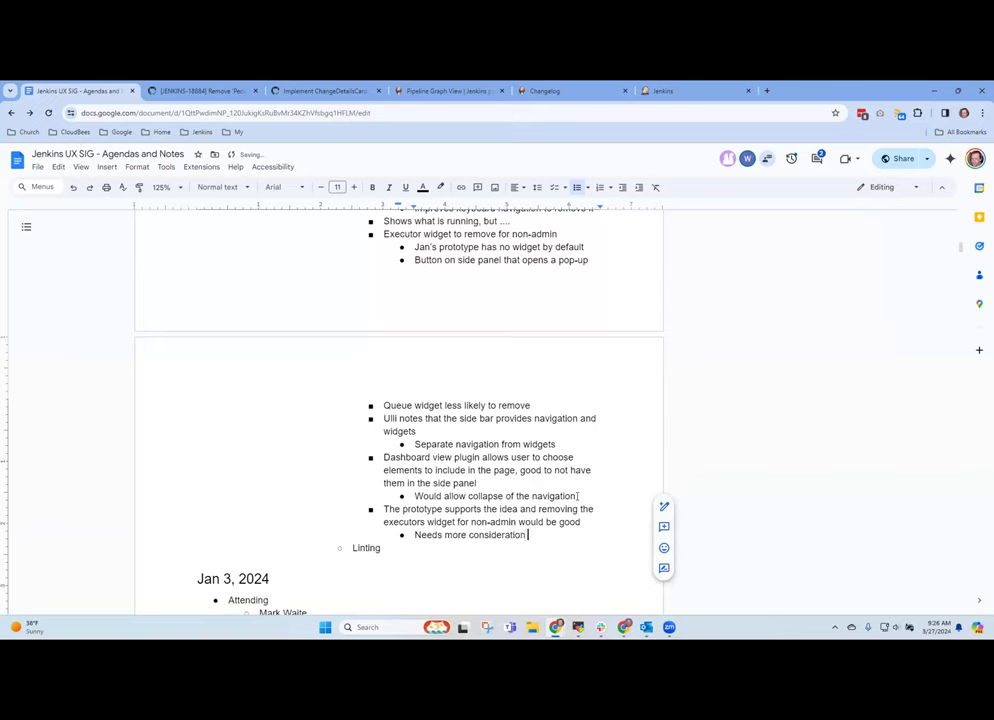
key(BackSpace)
key(BackSpace)
key(BackSpace)
key(BackSpace)
key(BackSpace)
key(BackSpace)
key(BackSpace)
key(BackSpace)
key(BackSpace)
key(BackSpace)
key(BackSpace)
key(BackSpace)
key(BackSpace)
key(BackSpace)
key(BackSpace)
key(BackSpace)
key(BackSpace)
key(BackSpace)
key(BackSpace)
key(BackSpace)
Fill the new sub-bullet with "Needs review of use cases" and switch to the prototype's dashboard.
text(Needs review of use cases)
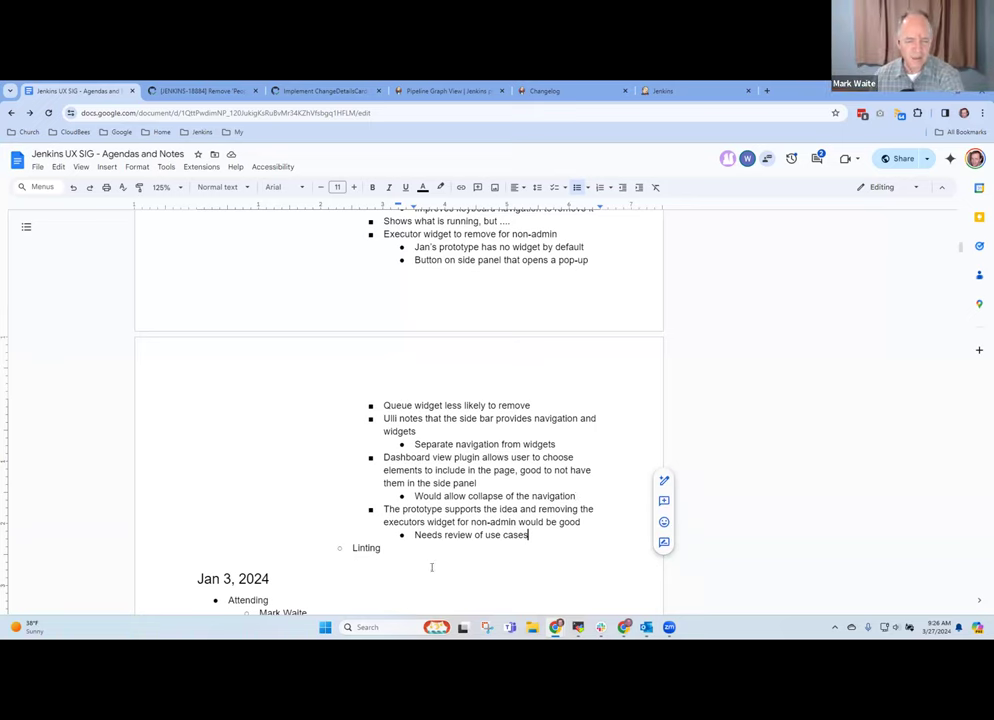
click(662, 91)
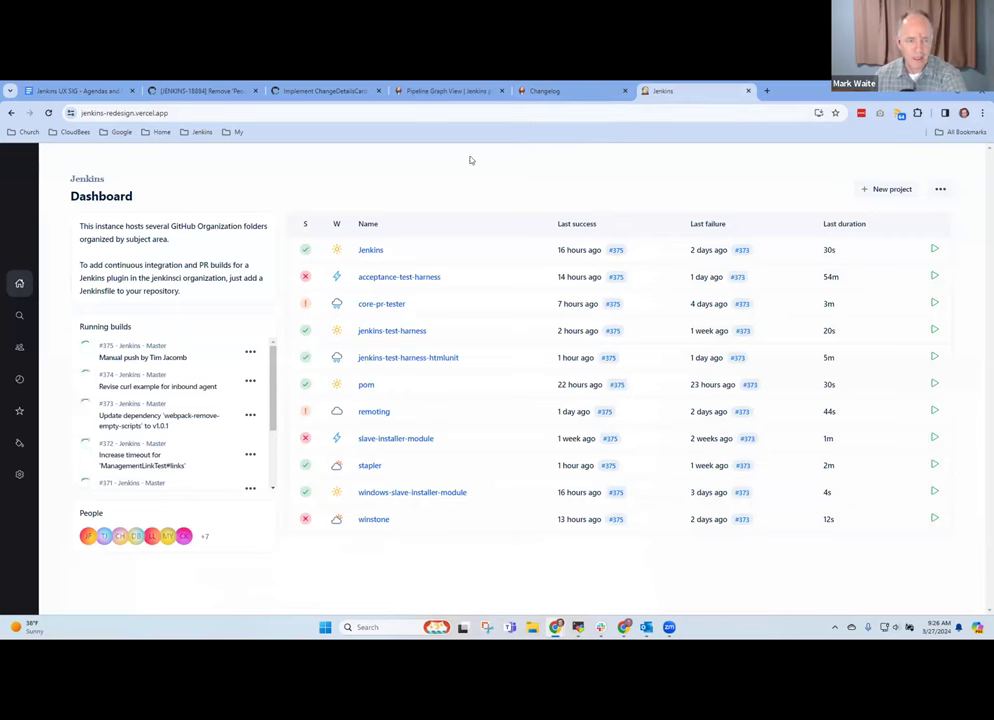
Return to the UX SIG notes and review the bullets on the executor, queue and side panel widgets.
click(57, 92)
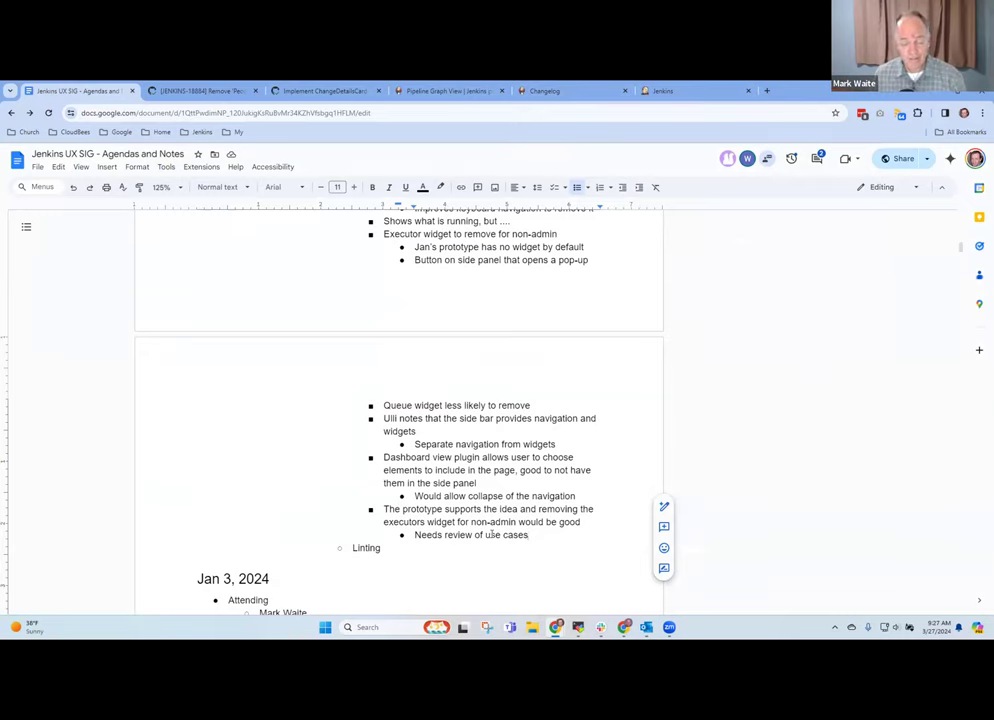
key(Up)
key(Up)
key(Up)
key(Up)
key(Up)
key(Up)
key(Up)
key(Up)
key(Up)
key(Up)
key(Up)
key(Up)
key(Up)
key(Up)
key(Up)
key(Up)
key(Up)
key(Up)
key(Up)
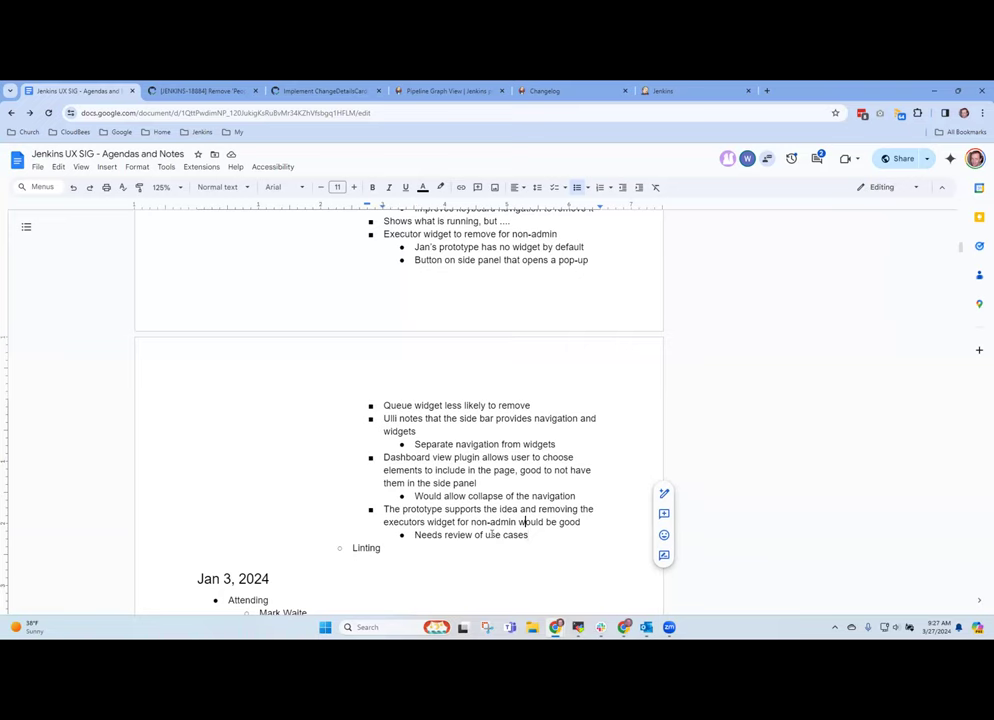
key(Down)
key(Down)
key(Down)
key(Down)
key(Down)
key(Down)
key(Down)
key(Down)
key(Down)
key(Down)
key(Down)
key(Down)
key(Down)
key(Down)
key(Down)
key(Down)
key(Down)
key(Down)
key(Down)
key(Down)
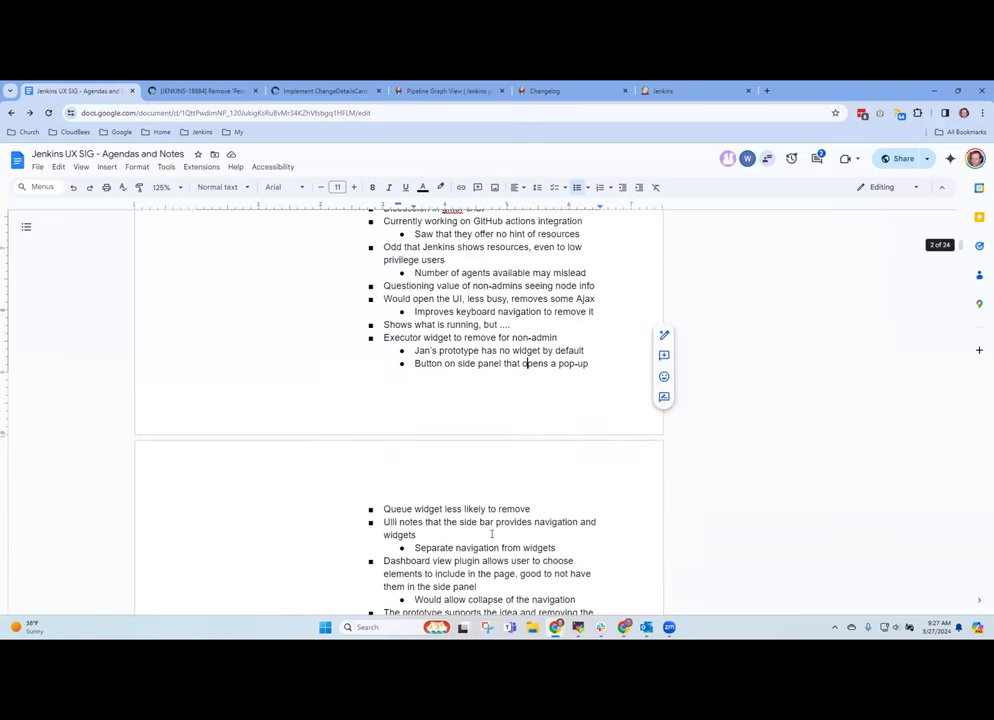
key(Up)
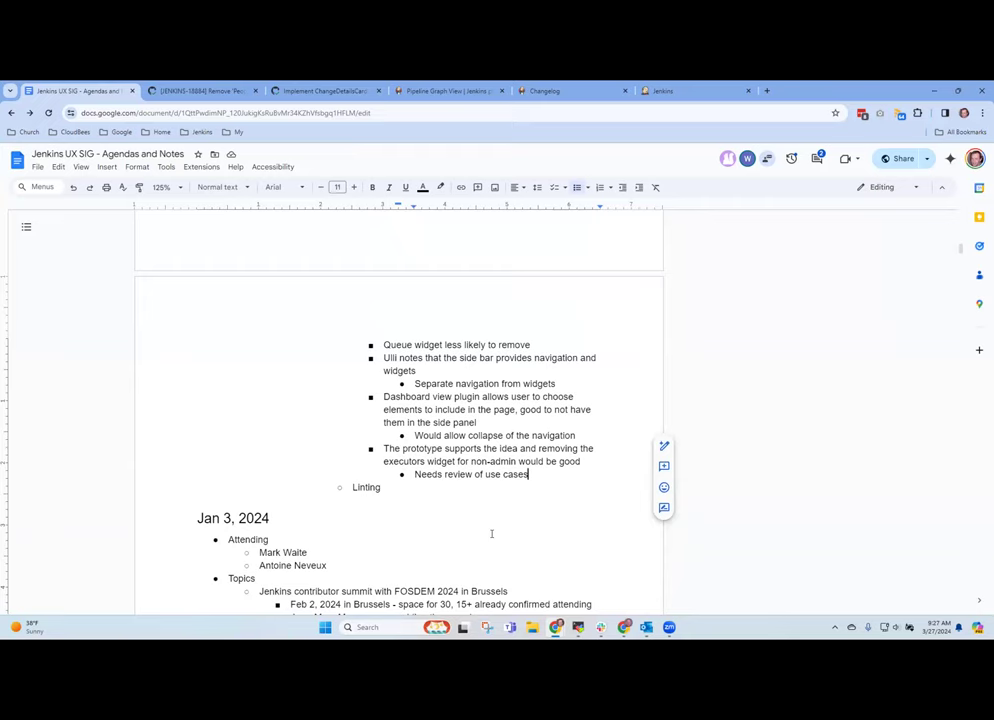
Add the bullet "Build history widget is also a widget" after the use cases sub-bullet, one level higher.
key(Return)
key(shift+Tab)
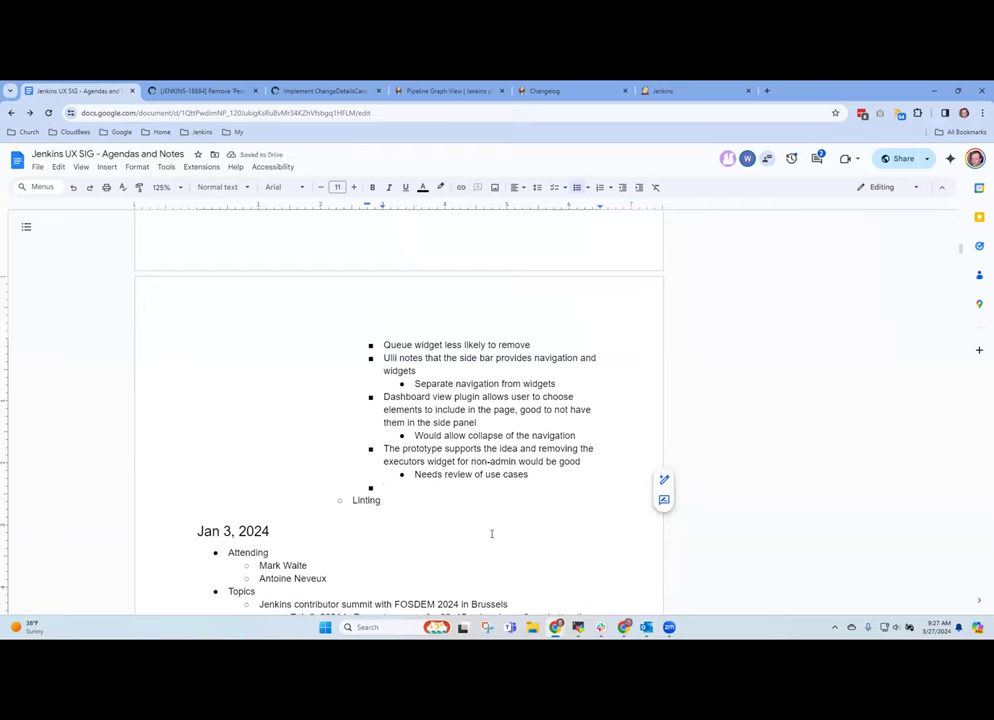
text(Build)
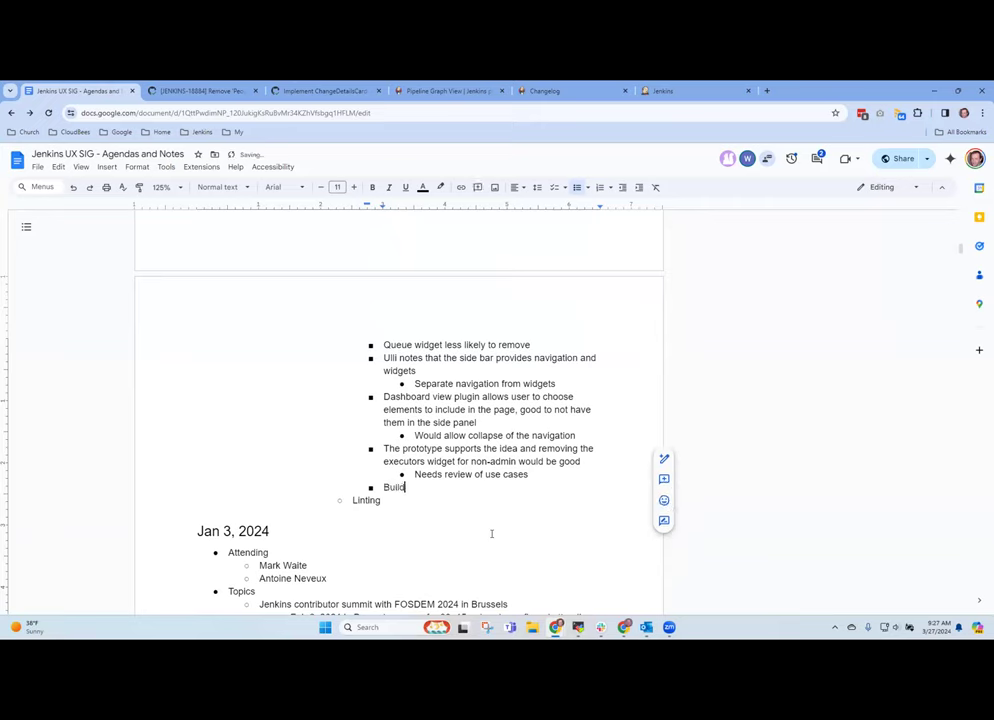
text( history widget is also a widget)
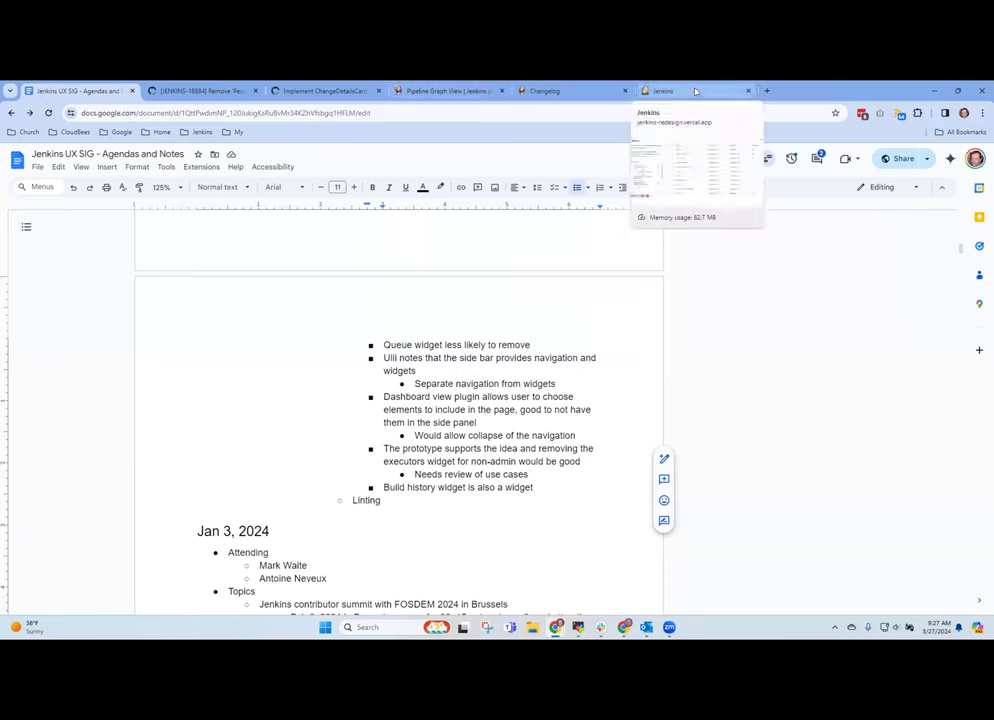
Open the bookmarked Jenkins CI job for the Basic branch build strategies plugin in a new tab.
click(767, 91)
click(205, 132)
mouse_move(224, 183)
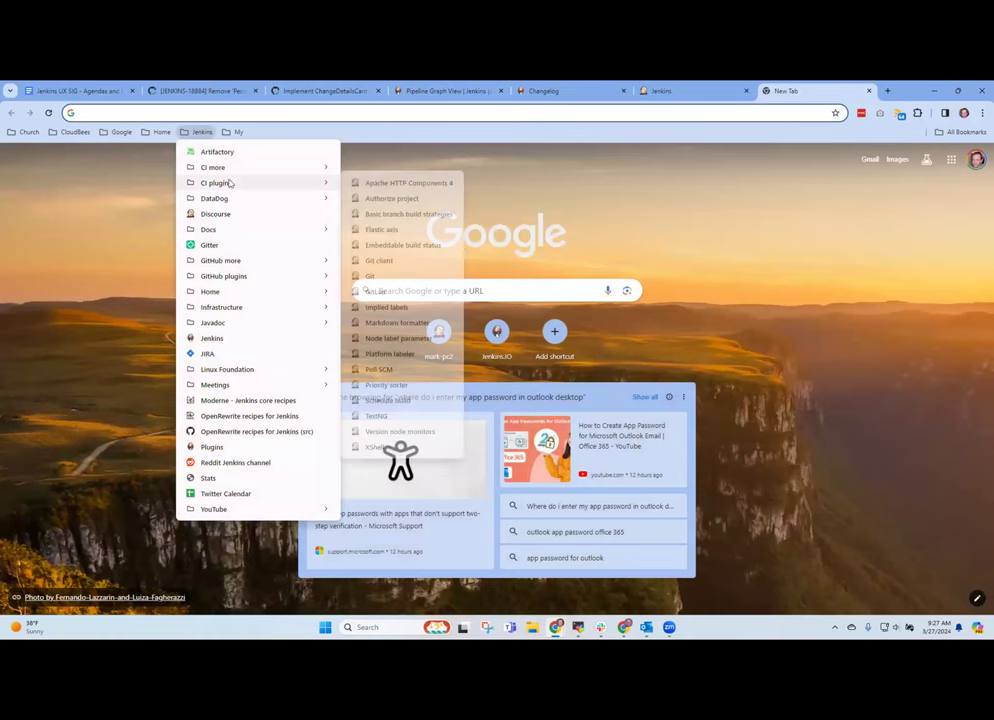
click(386, 213)
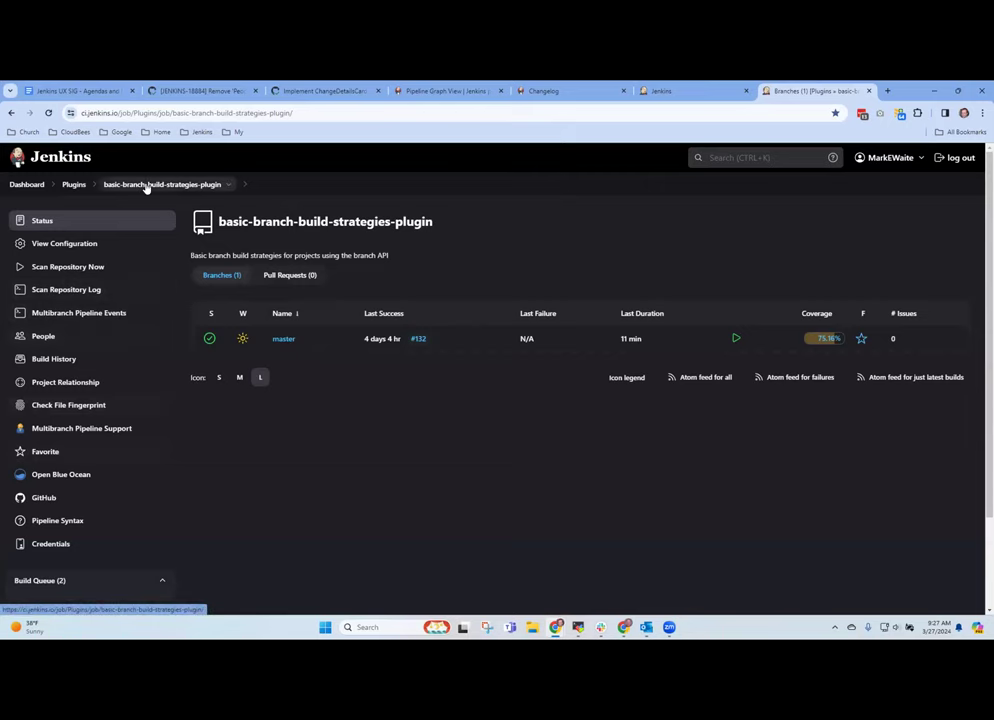
Open the plugin's master branch job and examine the Build History widget in its side panel.
click(282, 345)
scroll(336, 369, down, 5)
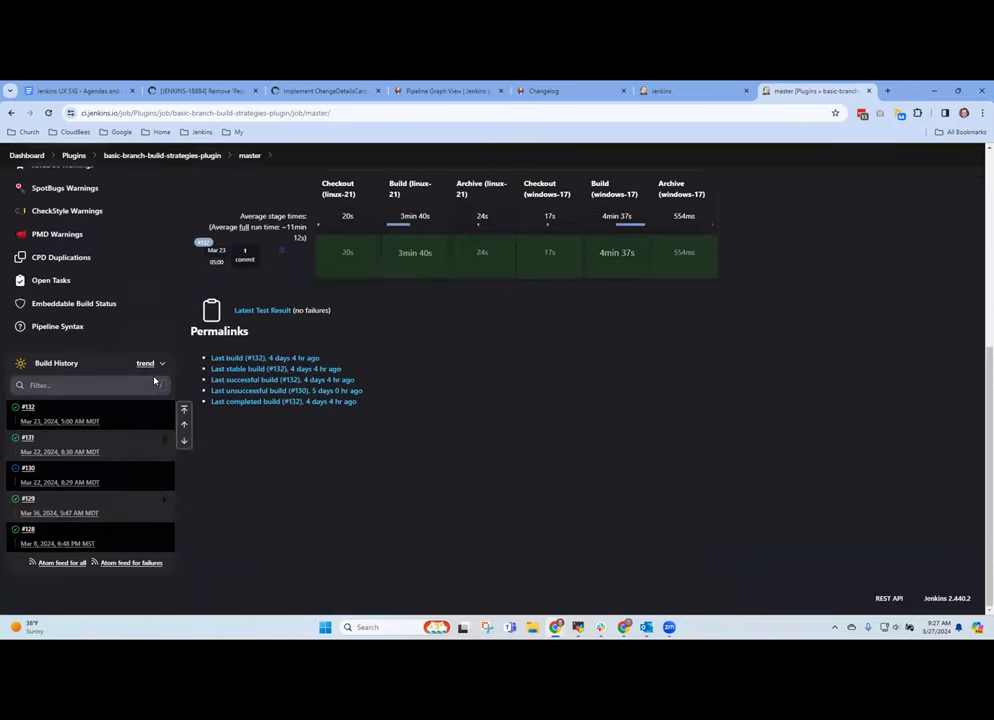
scroll(161, 367, up, 5)
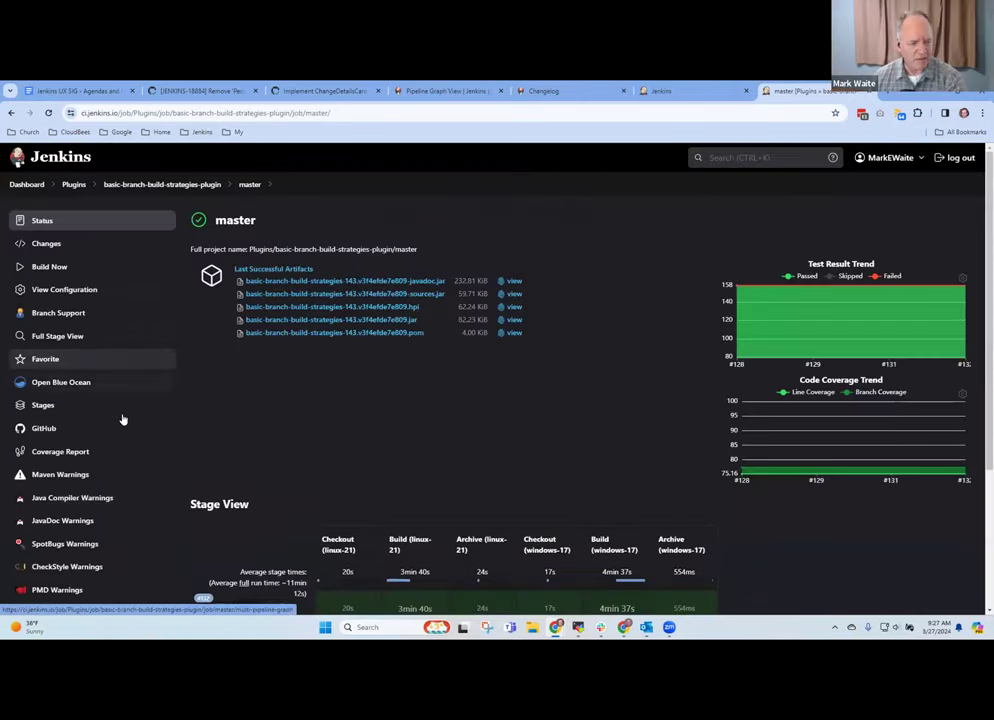
scroll(122, 419, down, 3)
click(163, 524)
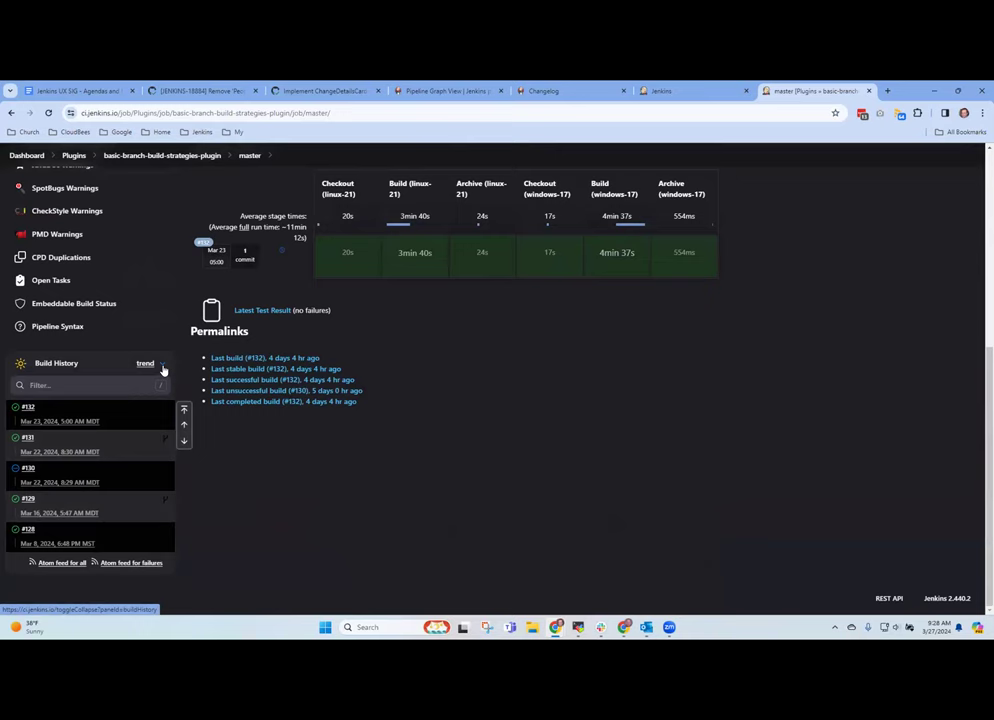
Open the build time trend from the Build History widget and check the side panel on that page.
click(150, 363)
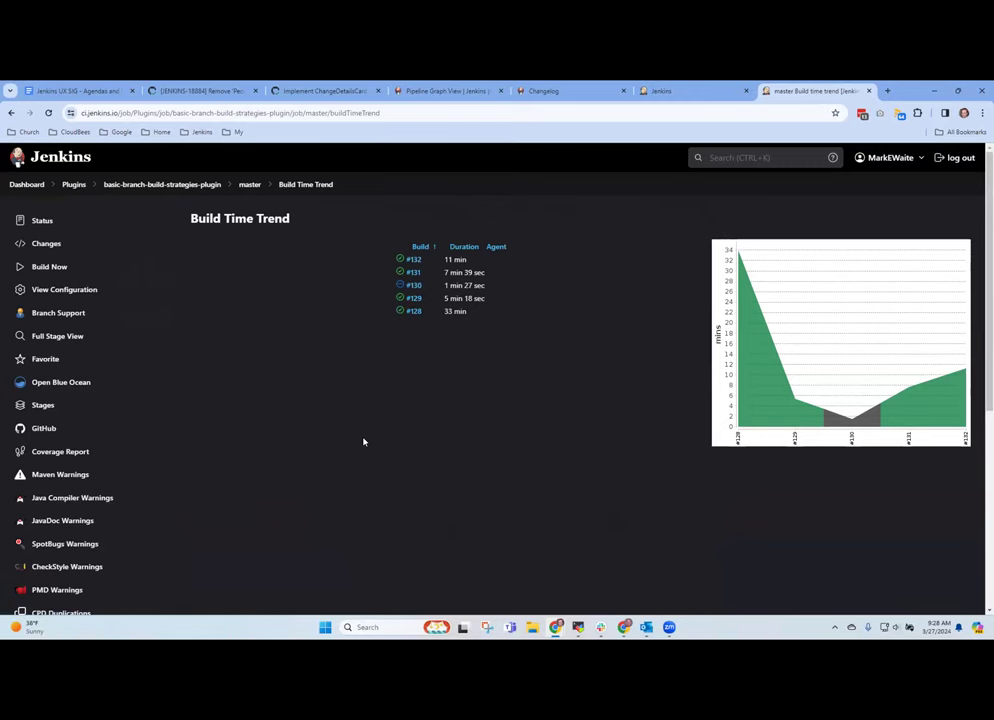
scroll(355, 445, down, 4)
scroll(335, 450, up, 4)
scroll(262, 276, down, 3)
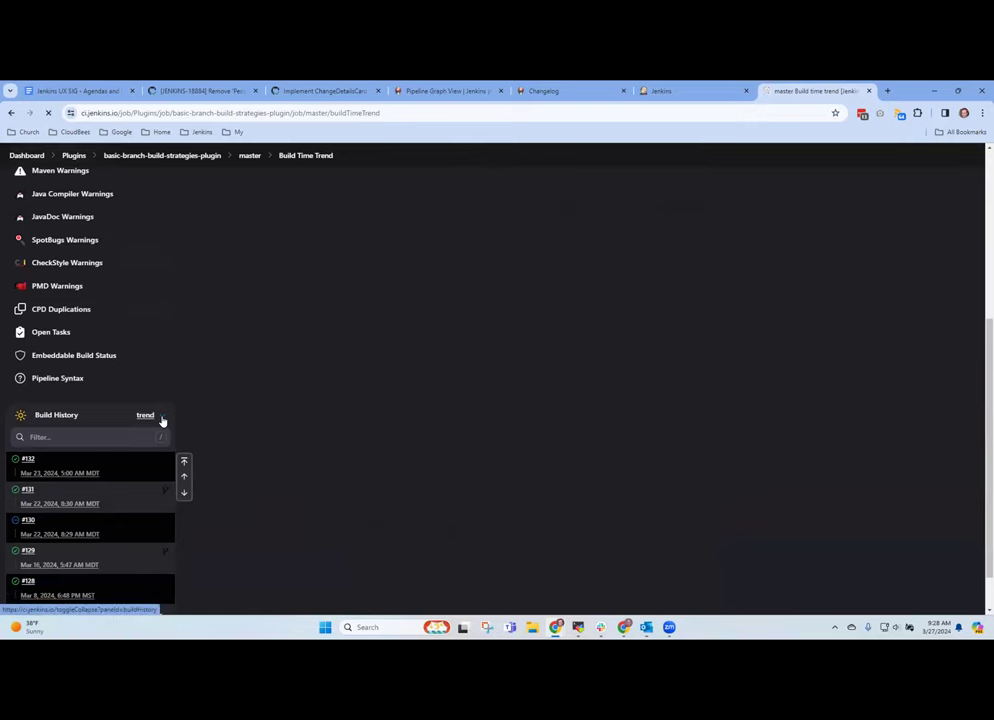
Collapse the Build History widget on the Build Time Trend page and return to the master job page.
click(162, 415)
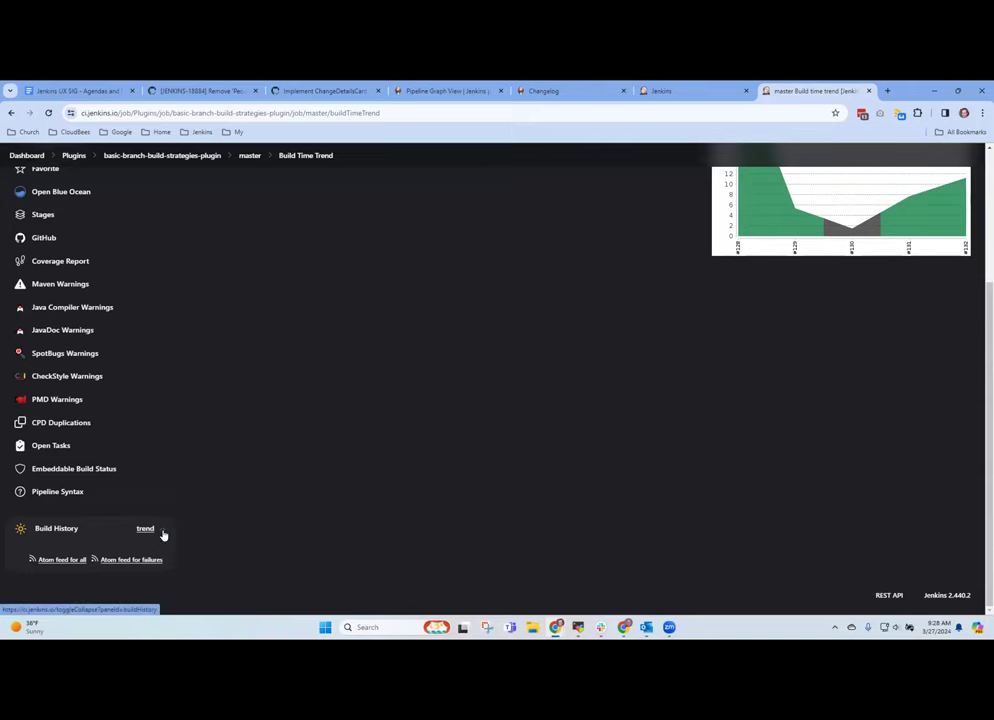
scroll(163, 535, up, 3)
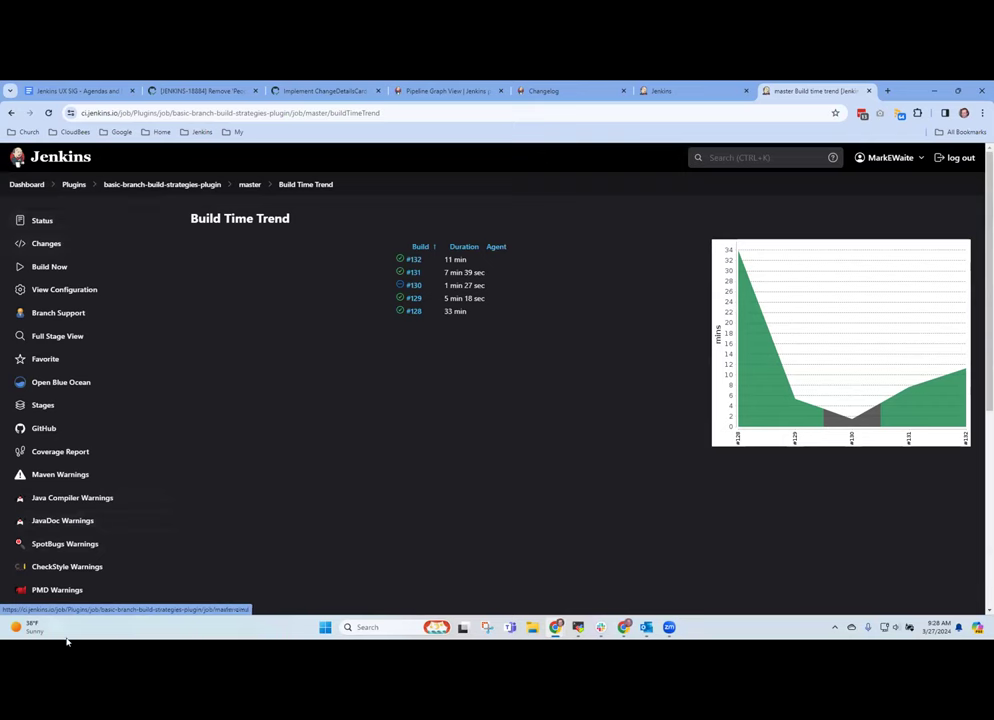
click(255, 185)
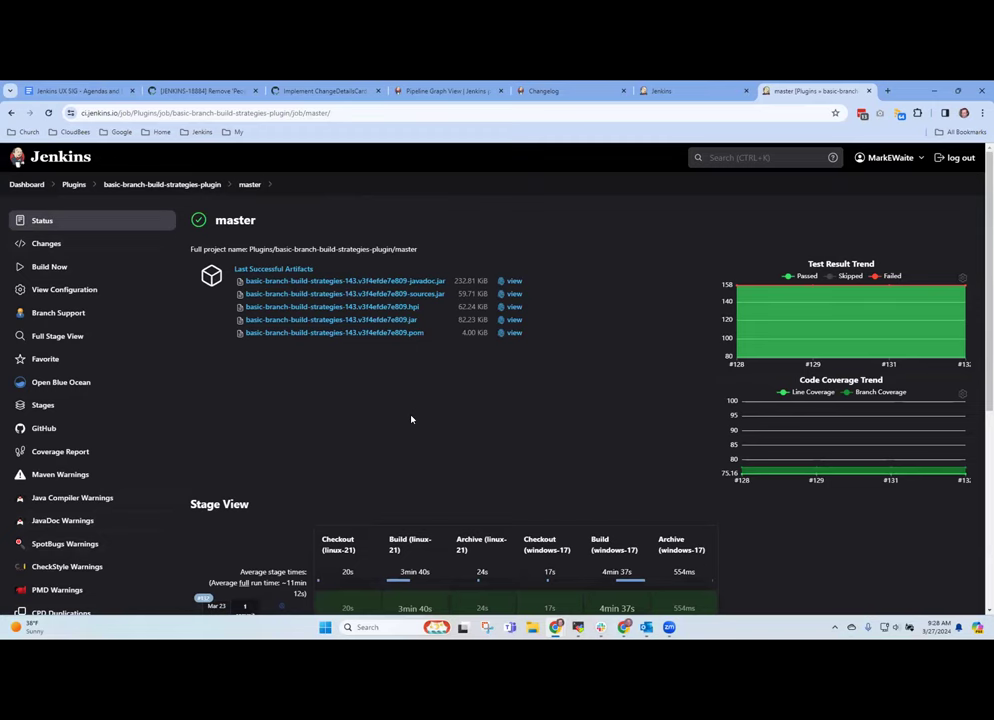
Examine the master job page, comparing the side panel's navigation and Build History widget with the Stage View and Permalinks content.
scroll(411, 419, down, 5)
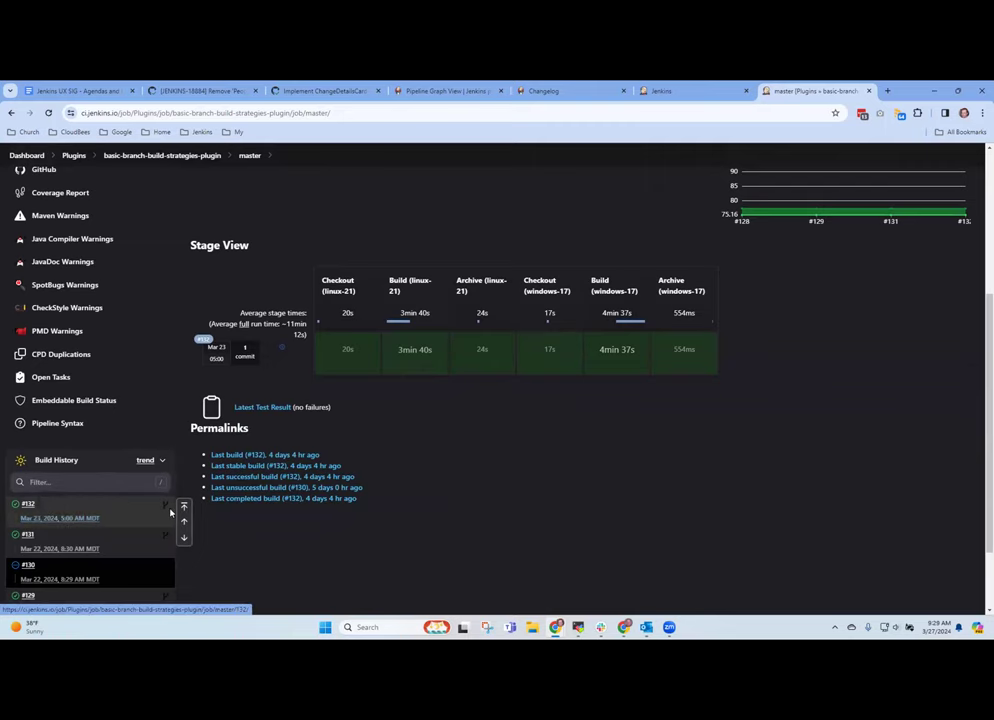
scroll(80, 515, down, 2)
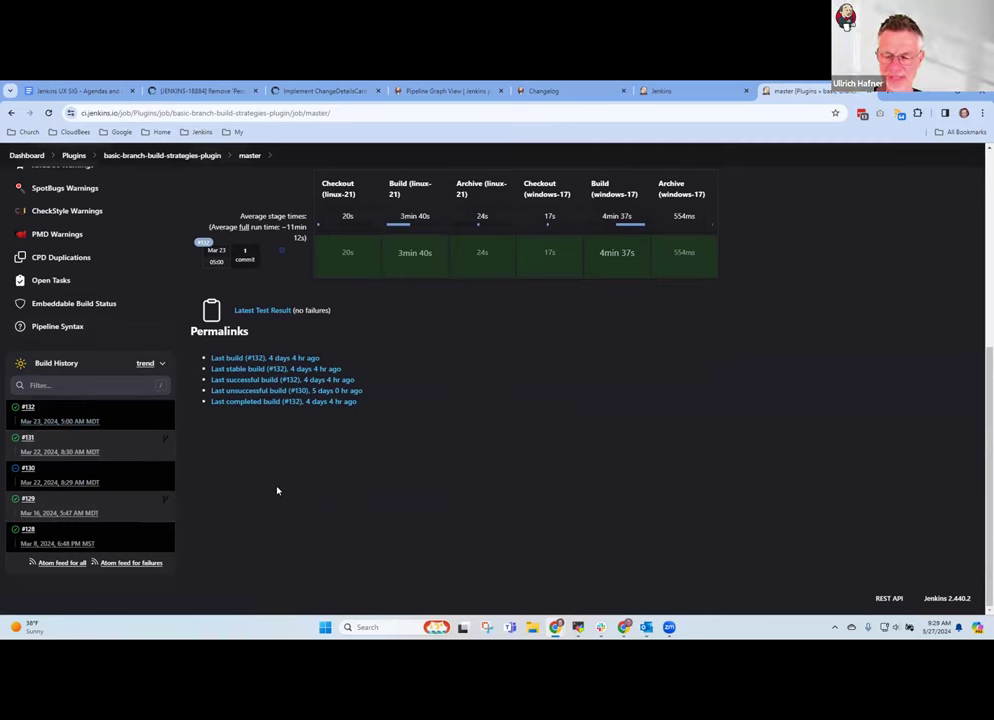
scroll(320, 490, up, 5)
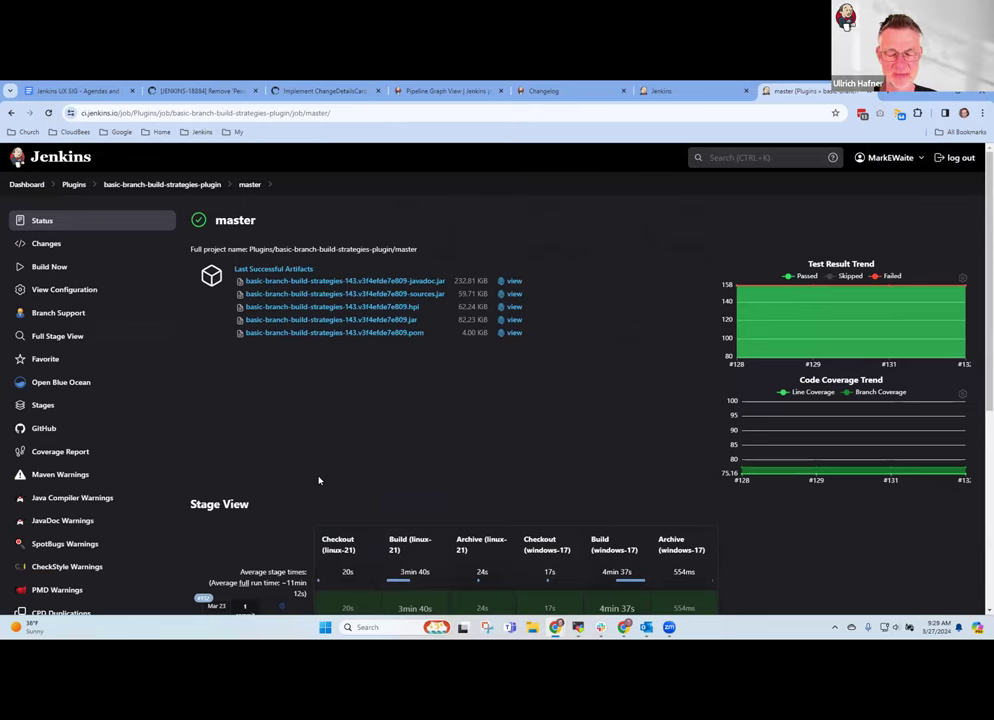
scroll(320, 478, down, 5)
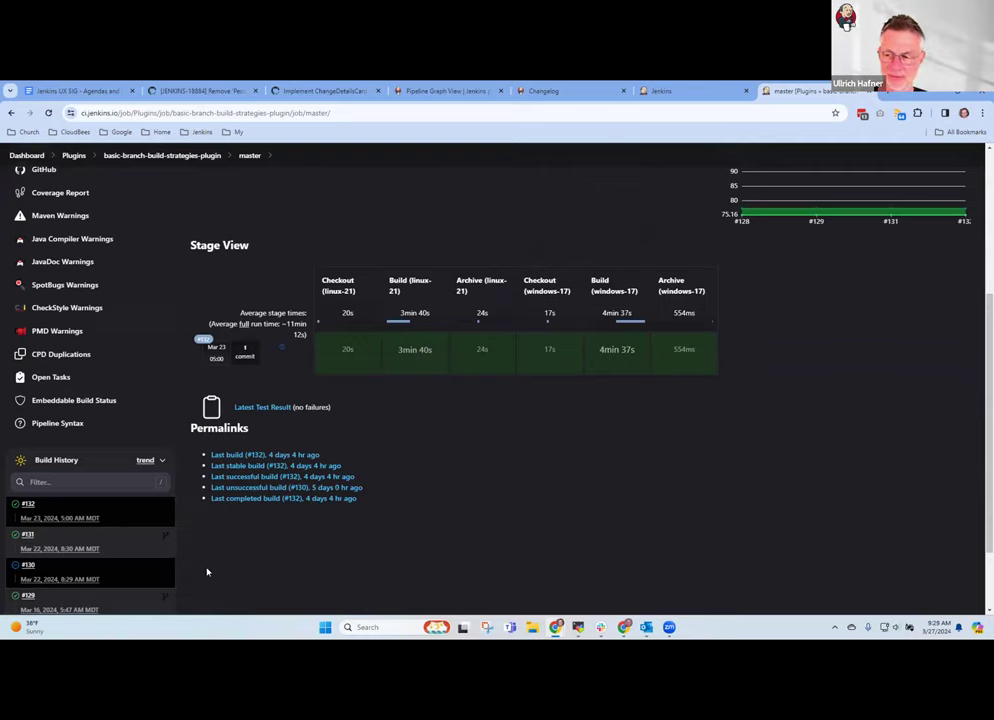
scroll(237, 578, down, 2)
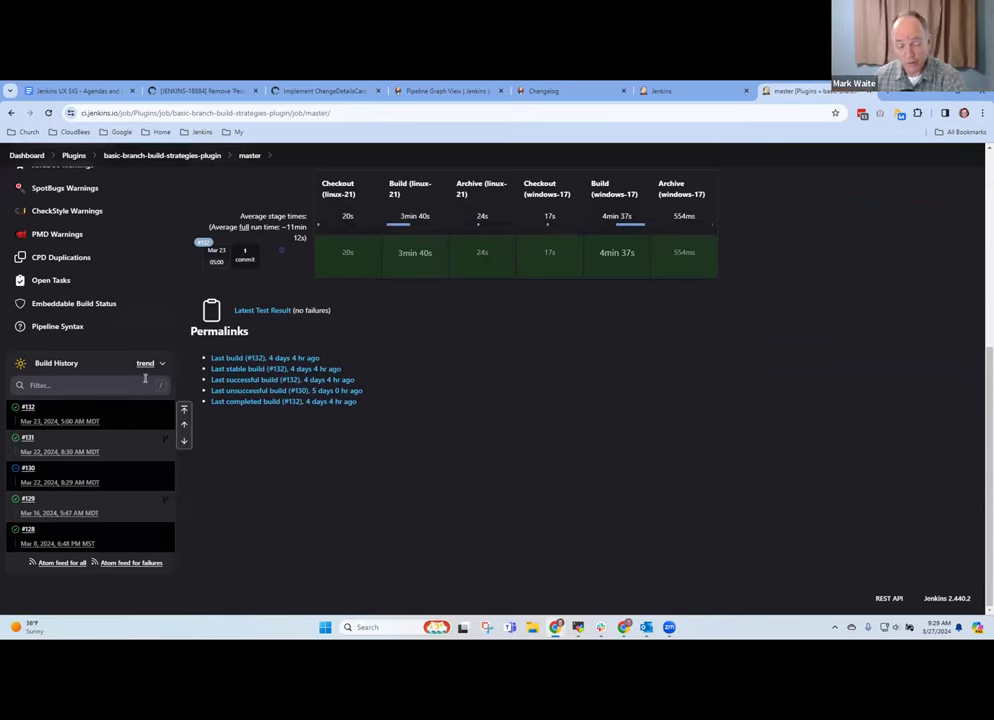
mouse_move(91, 366)
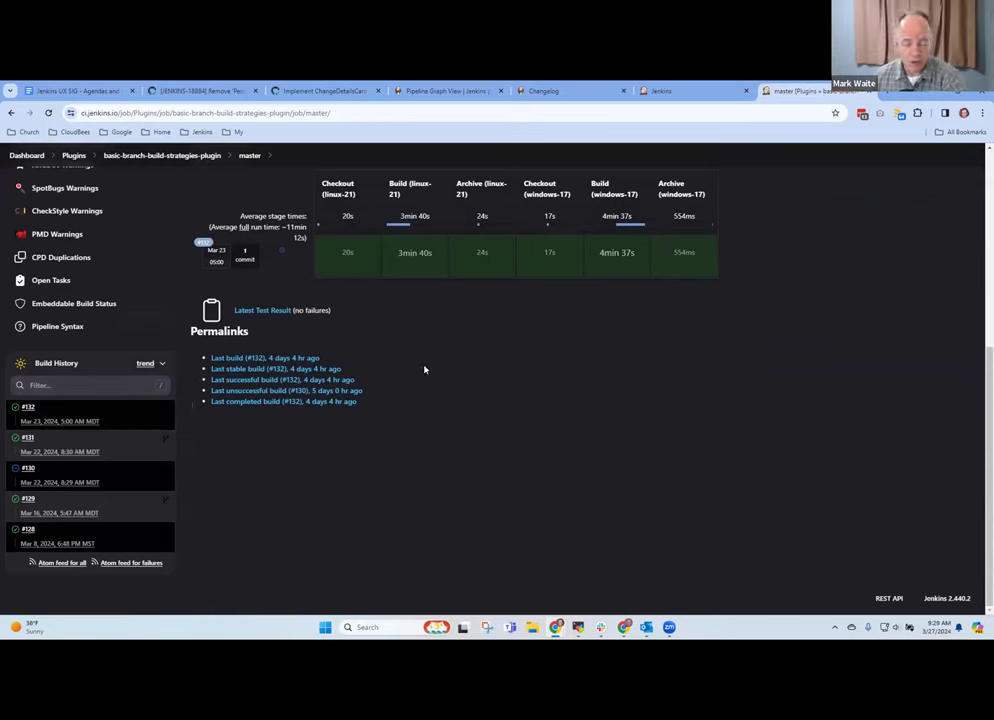
scroll(426, 385, up, 7)
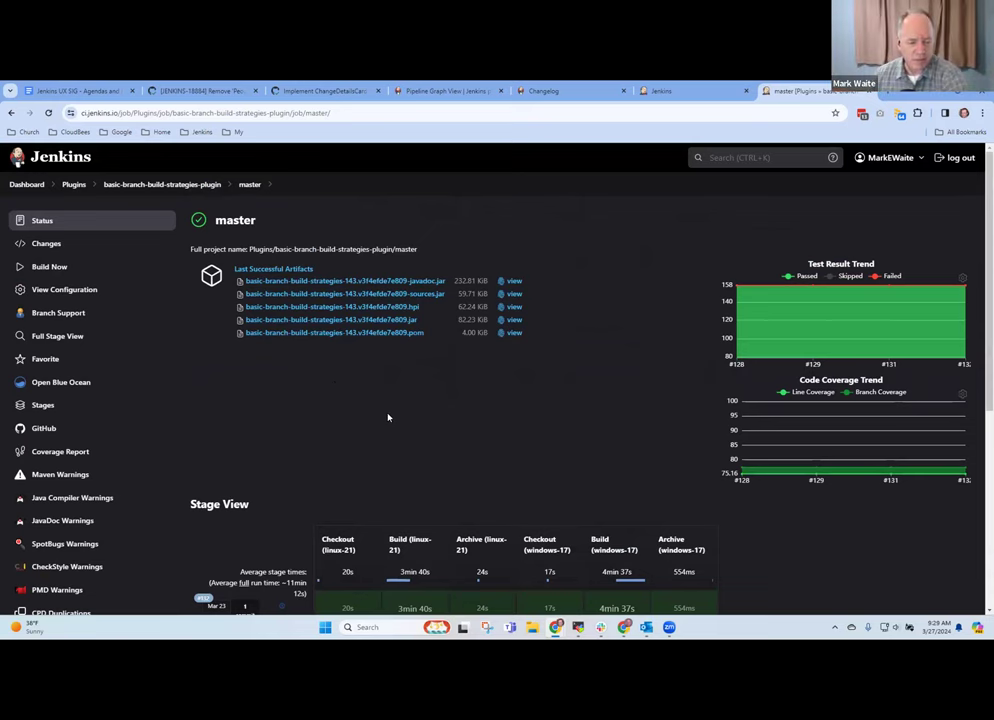
scroll(390, 422, down, 5)
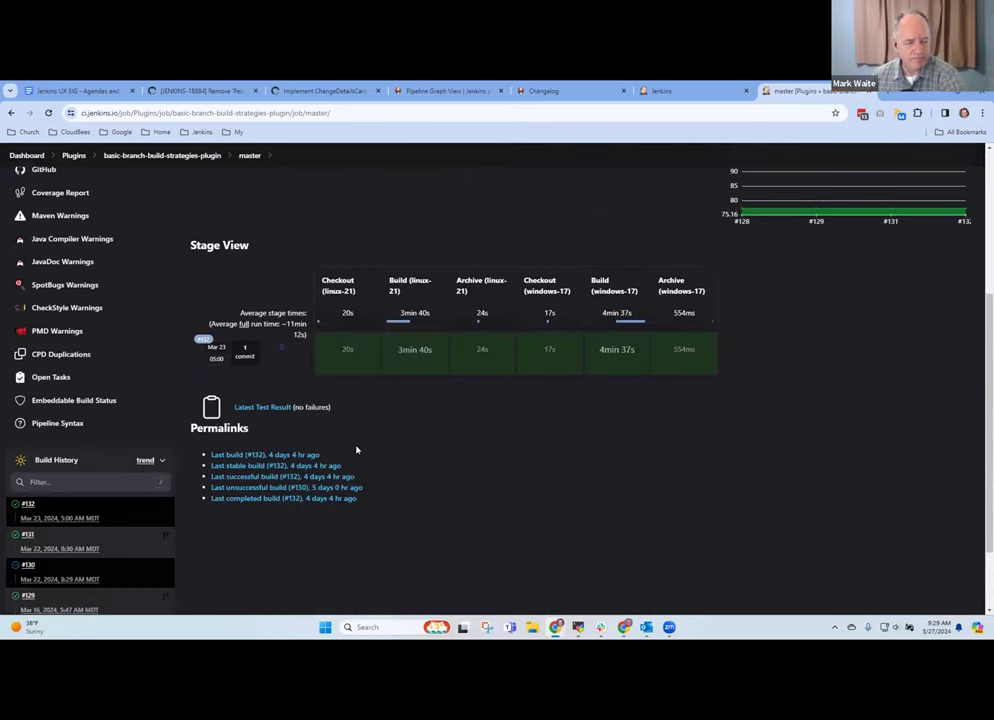
scroll(430, 515, up, 5)
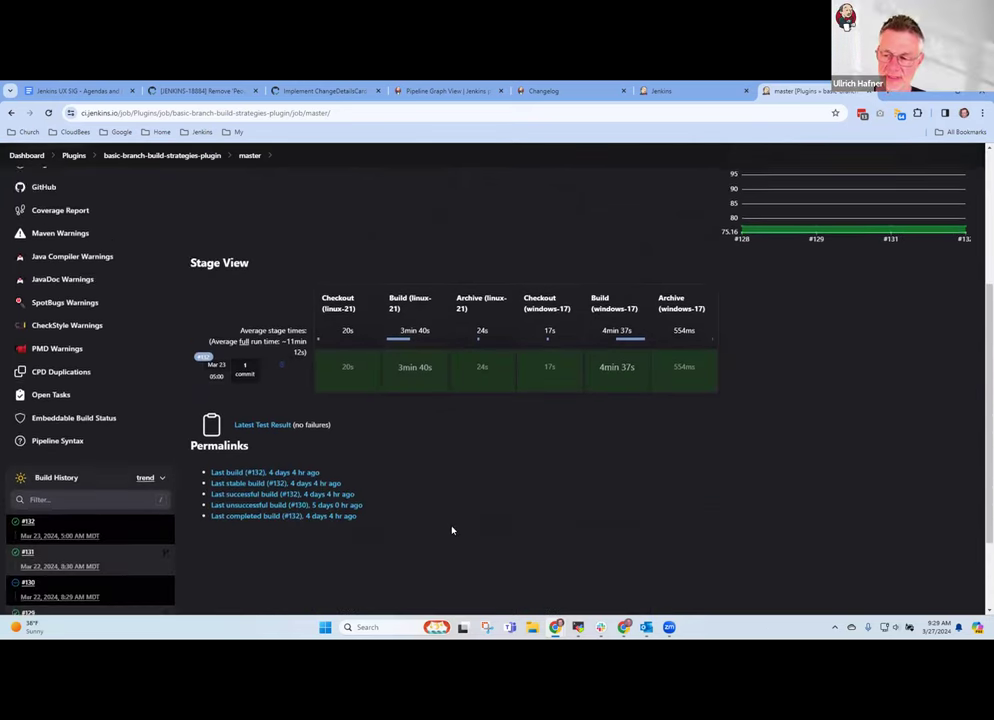
scroll(494, 515, up, 1)
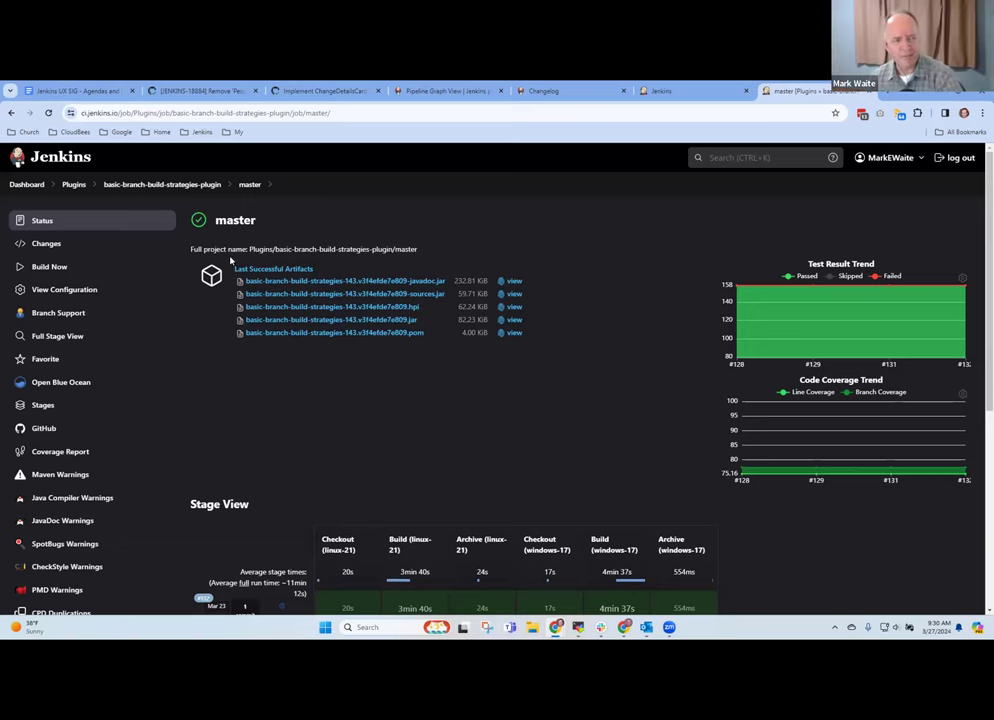
In the UX SIG agenda document, extend the Linting bullet to read "Linting - pull request - ongoing discussion".
click(92, 93)
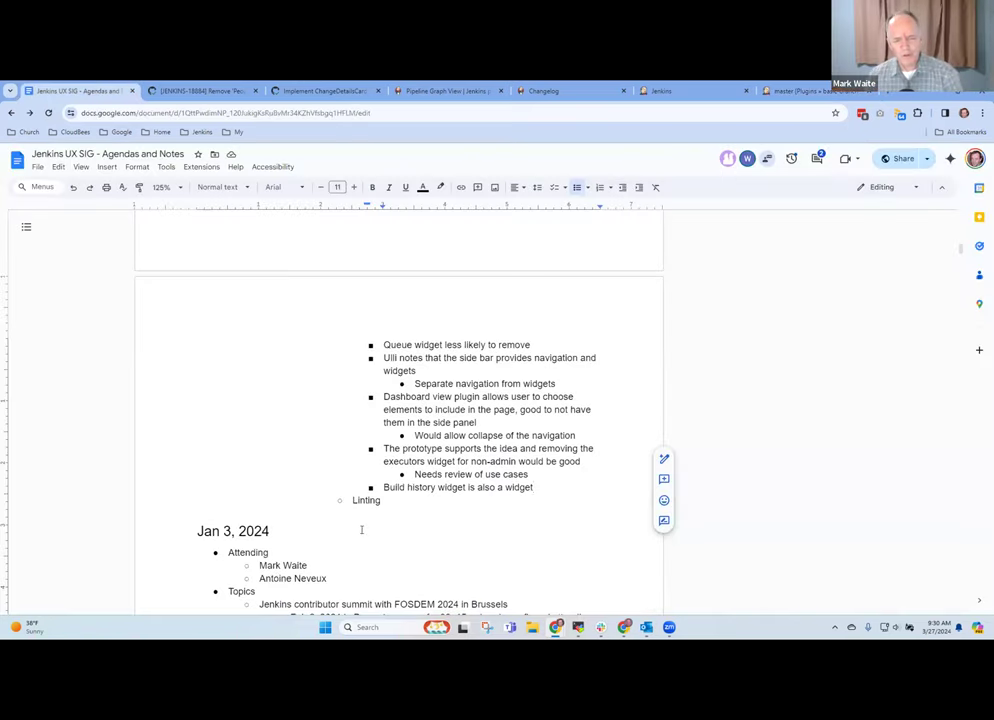
key(Down)
key(Down)
key(Up)
key(End)
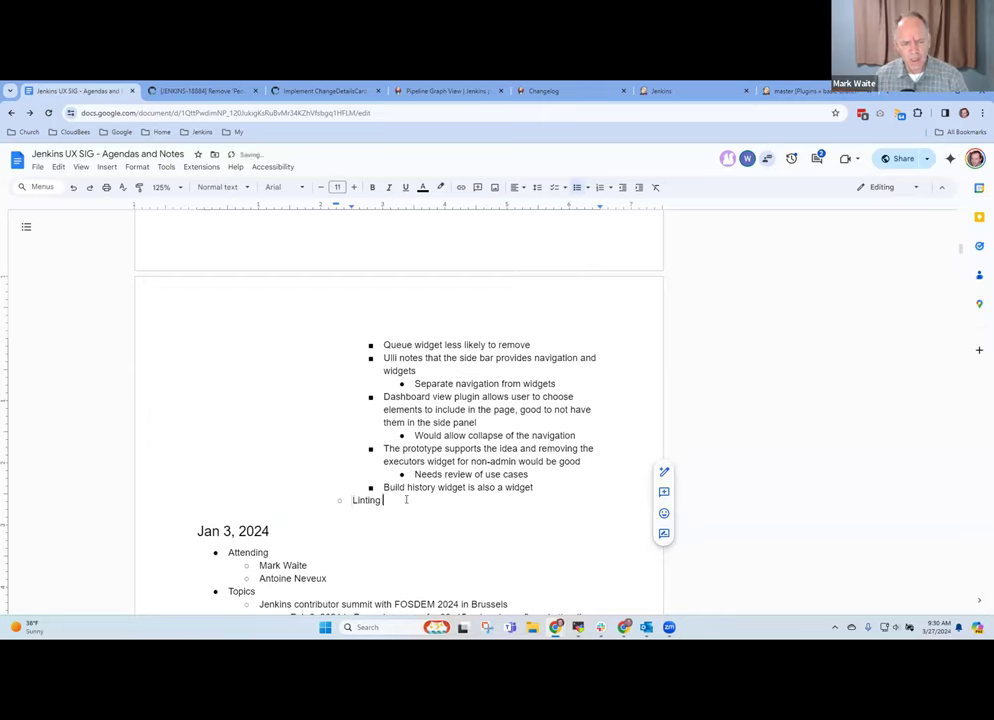
text(- pull request)
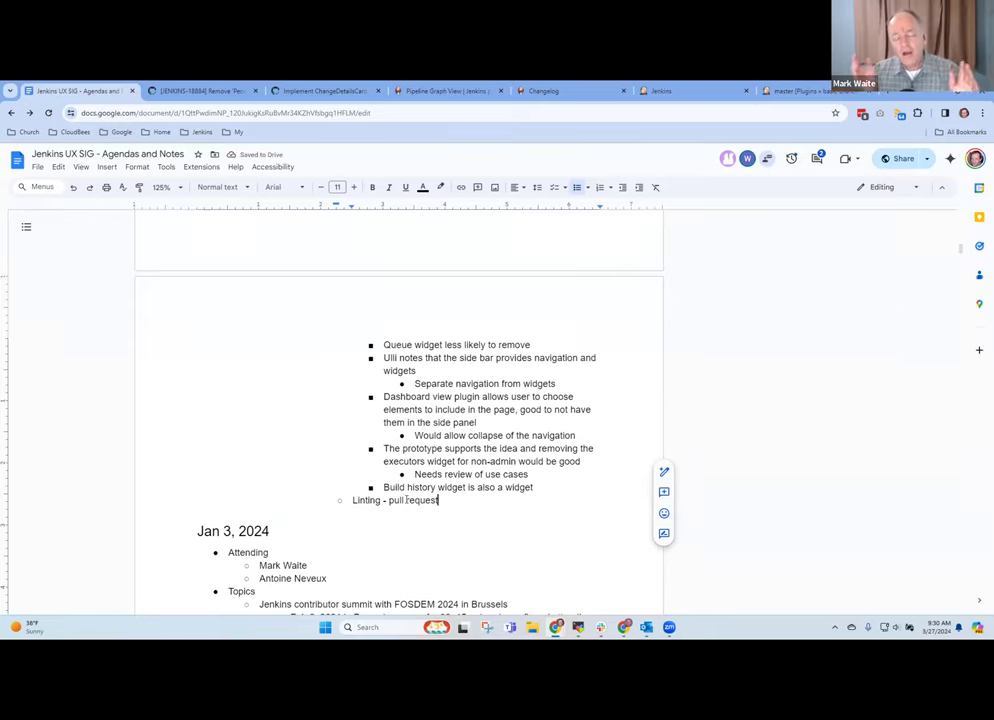
key(ctrl+shift+Left)
key(ctrl+shift+Left)
key(End)
text(- ongoing discussion)
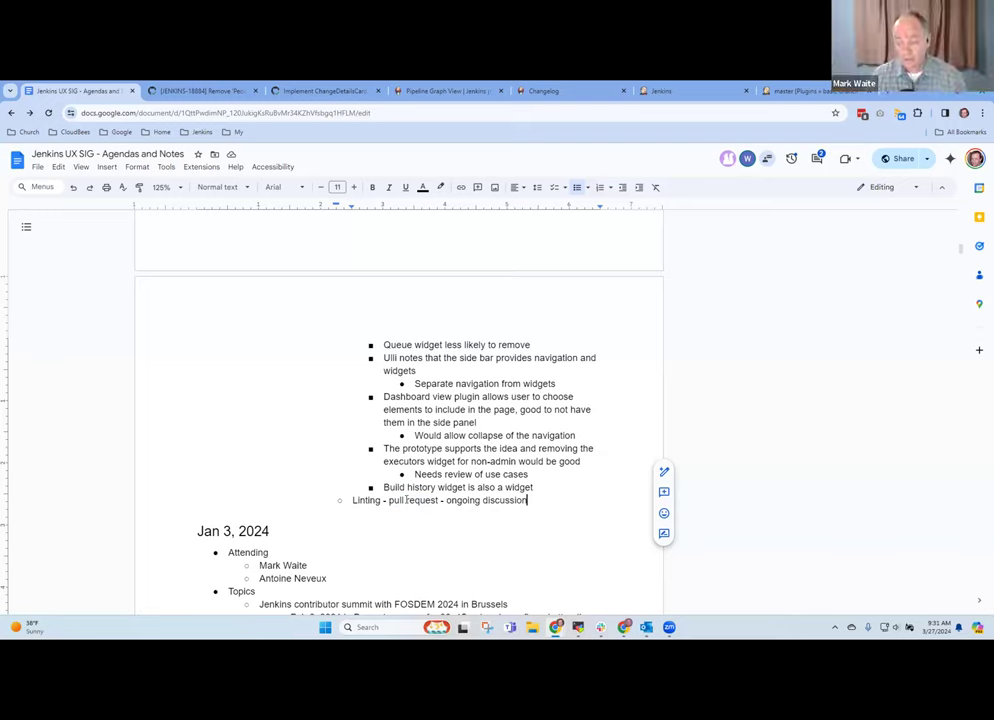
Add a bullet two levels above the Linting item, noting that the participant "upgraded the data tables plugin to a 2.x version".
key(Return)
key(shift+Tab)
key(shift+Tab)
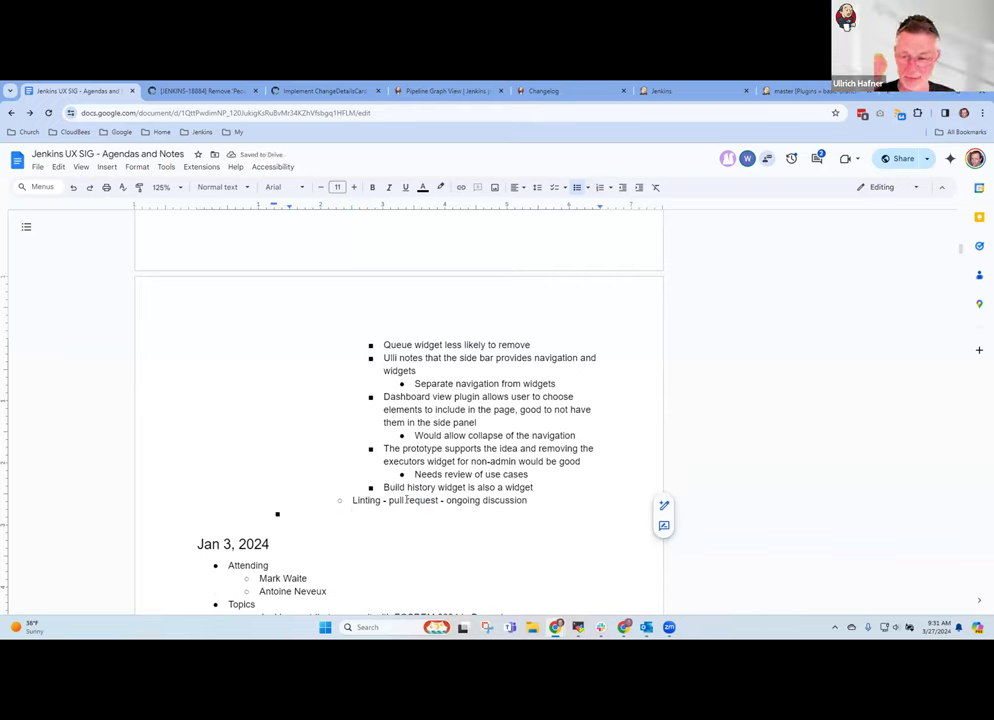
text(Ulli )
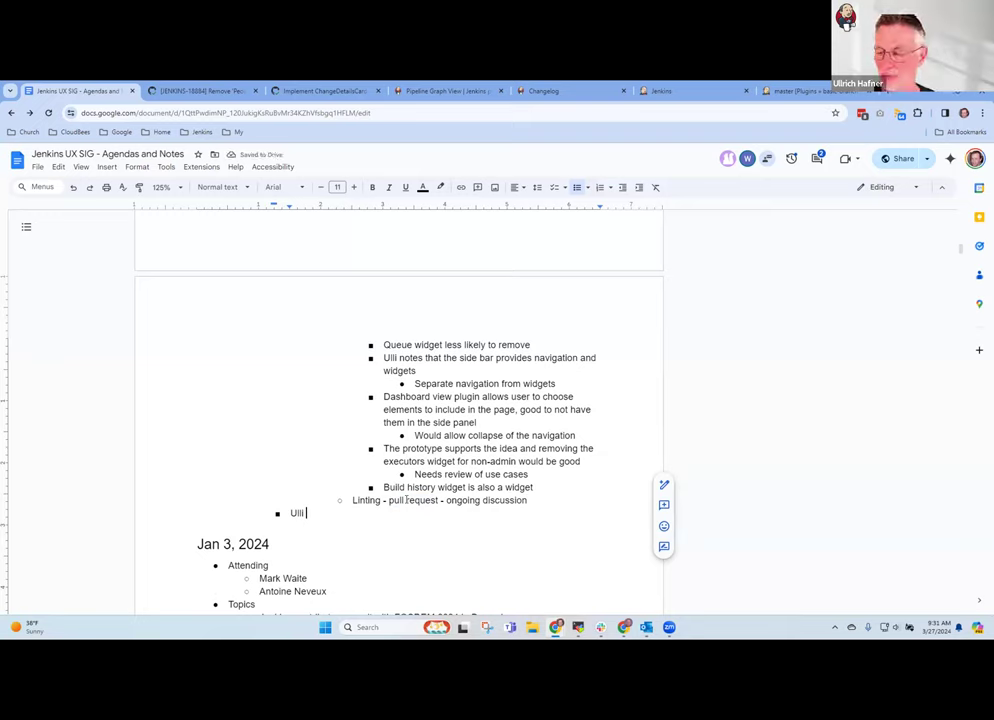
text(upgraded )
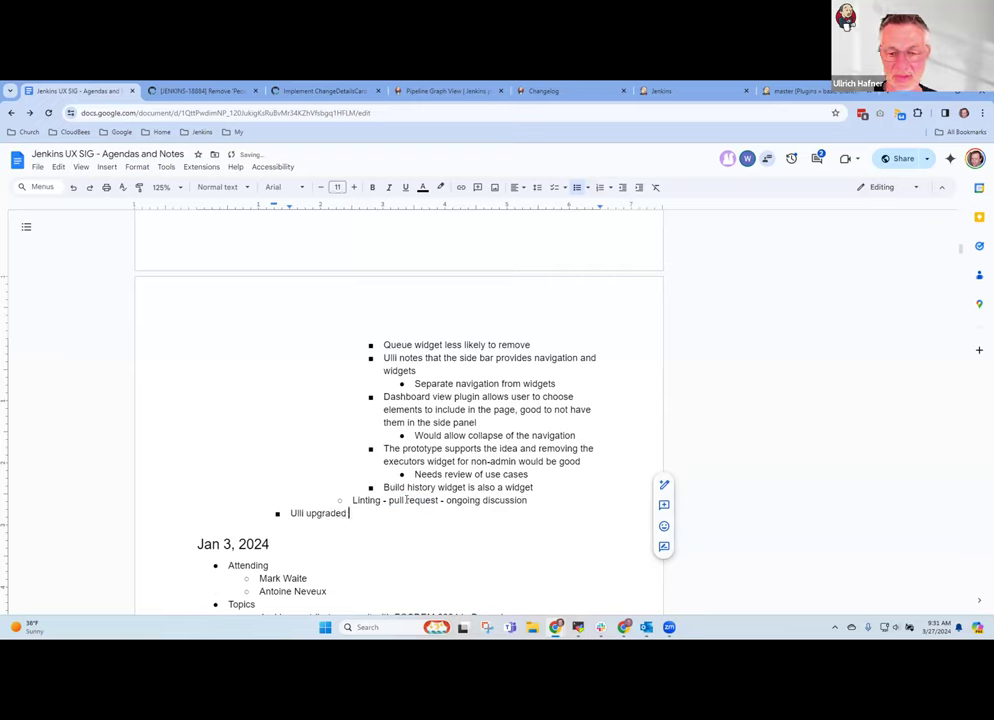
text(the data ta)
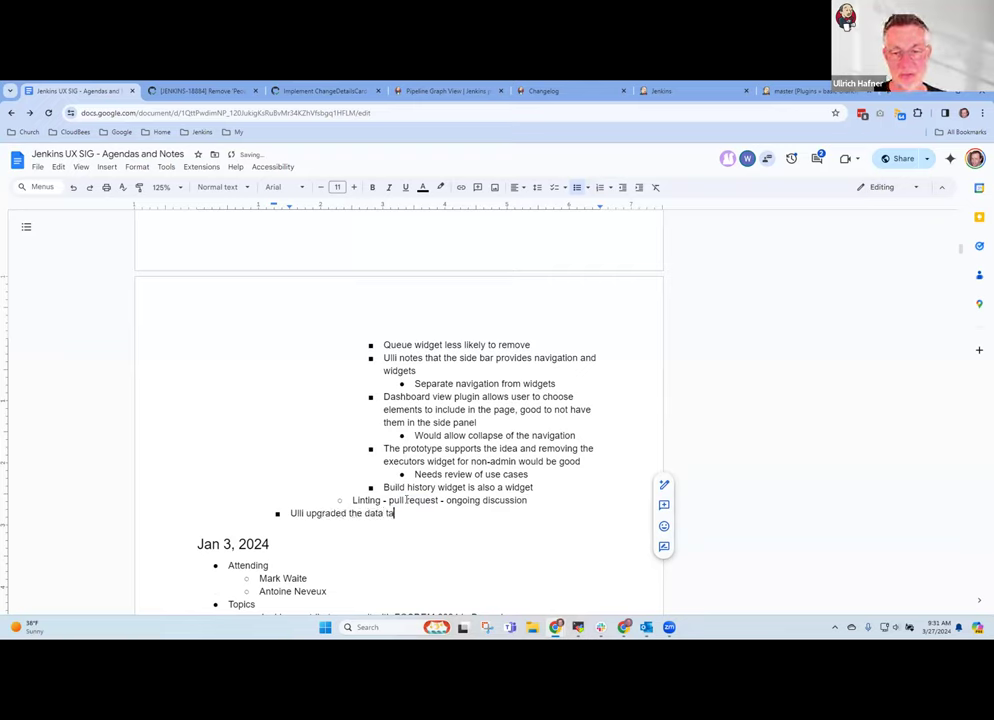
text(bles plugin )
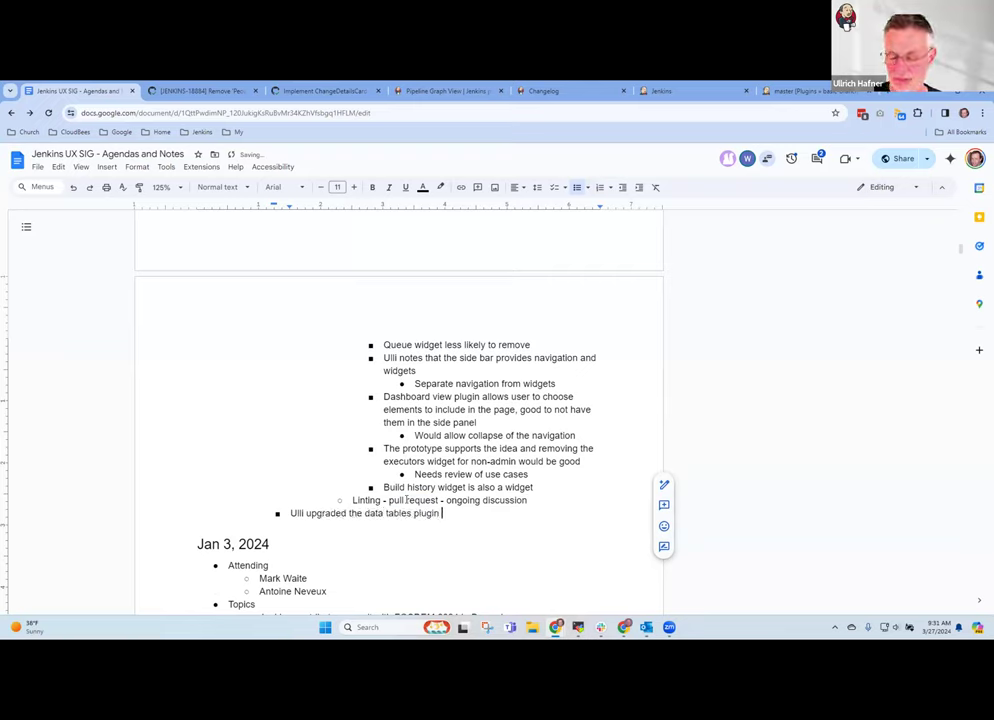
text(to a 2.x version)
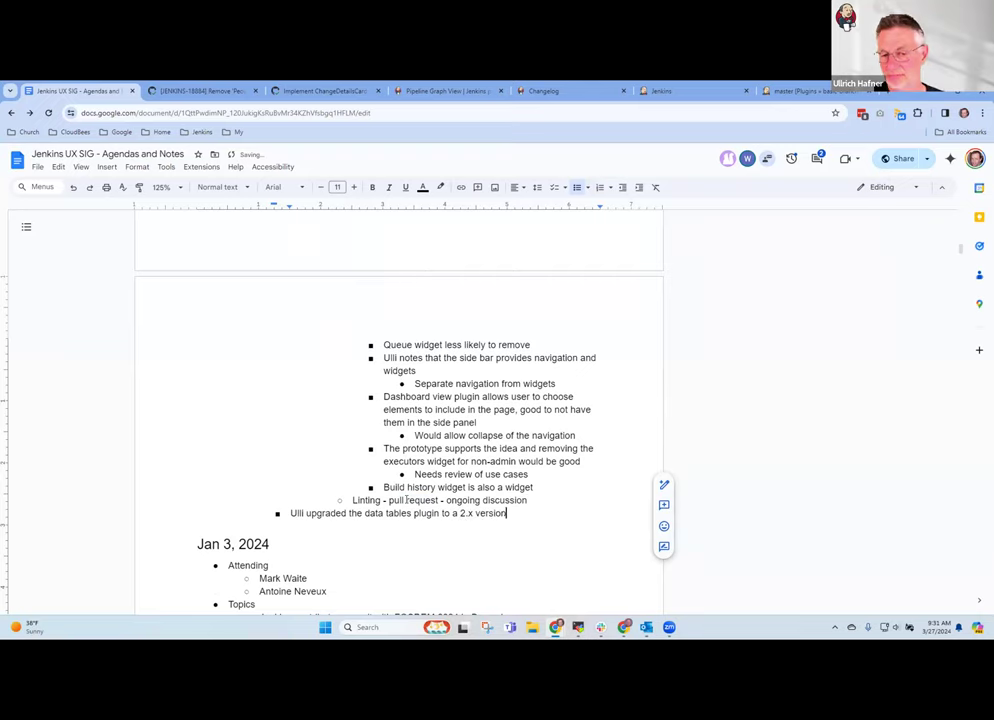
Start a sub-bullet under the data tables plugin note with the text "Has some new user interface and affects".
key(Return)
key(Tab)
text(Has some new)
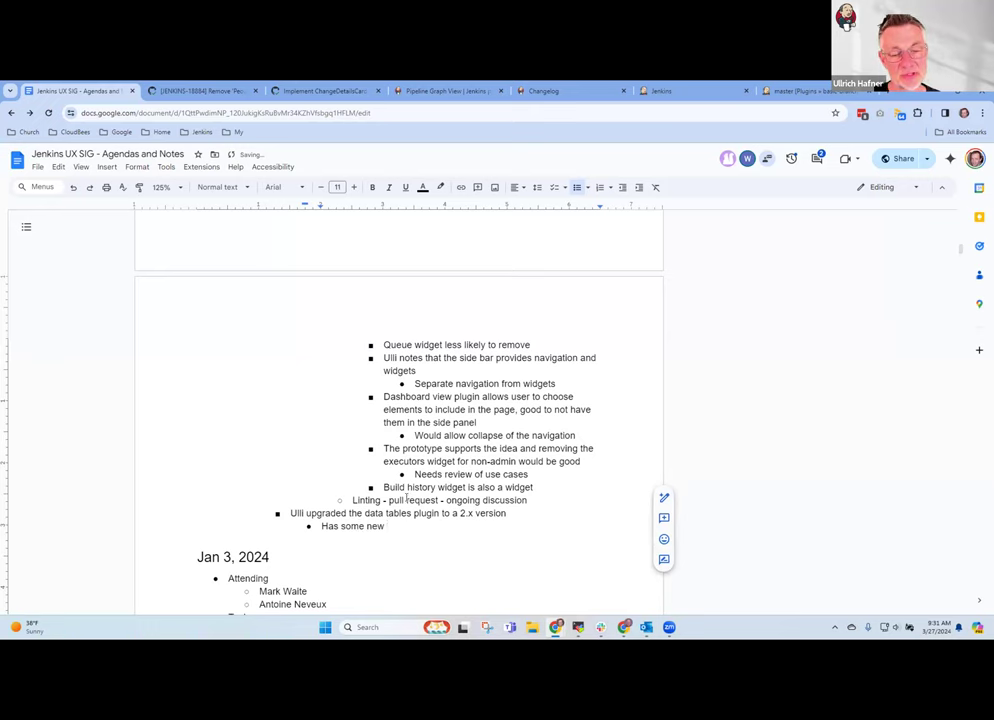
scroll(406, 499, down, 3)
text(user)
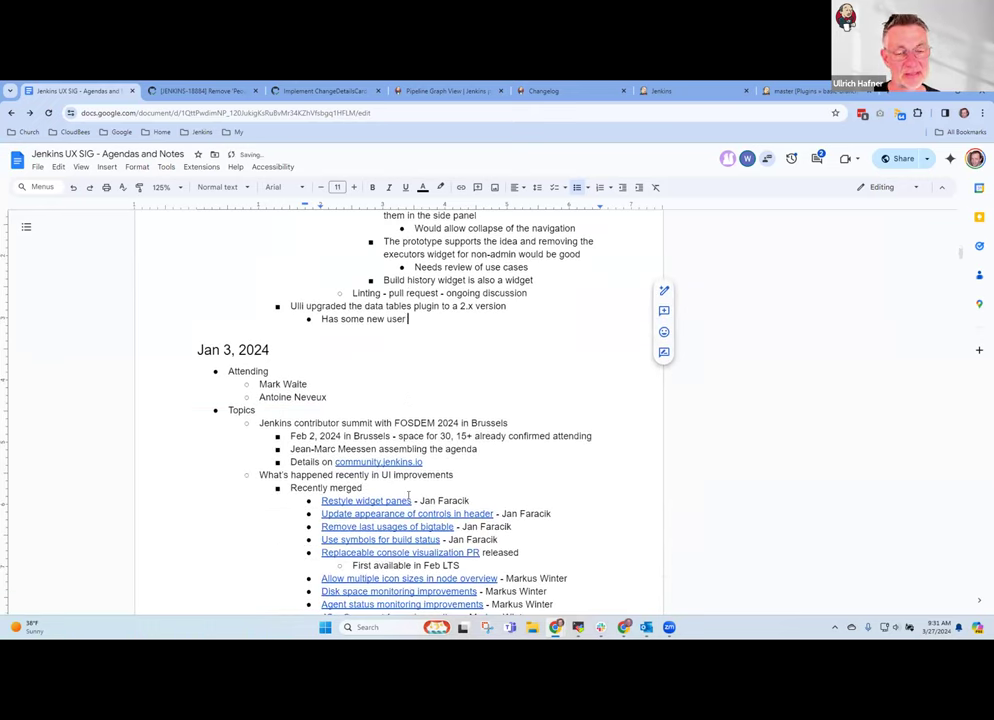
text( interface an)
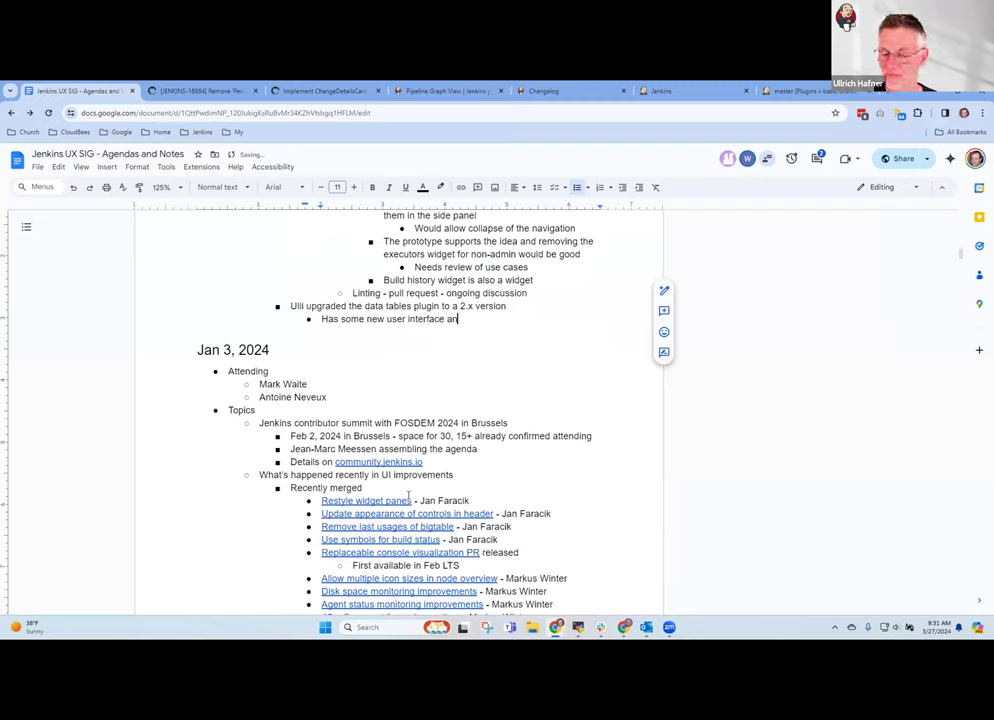
text(d affects)
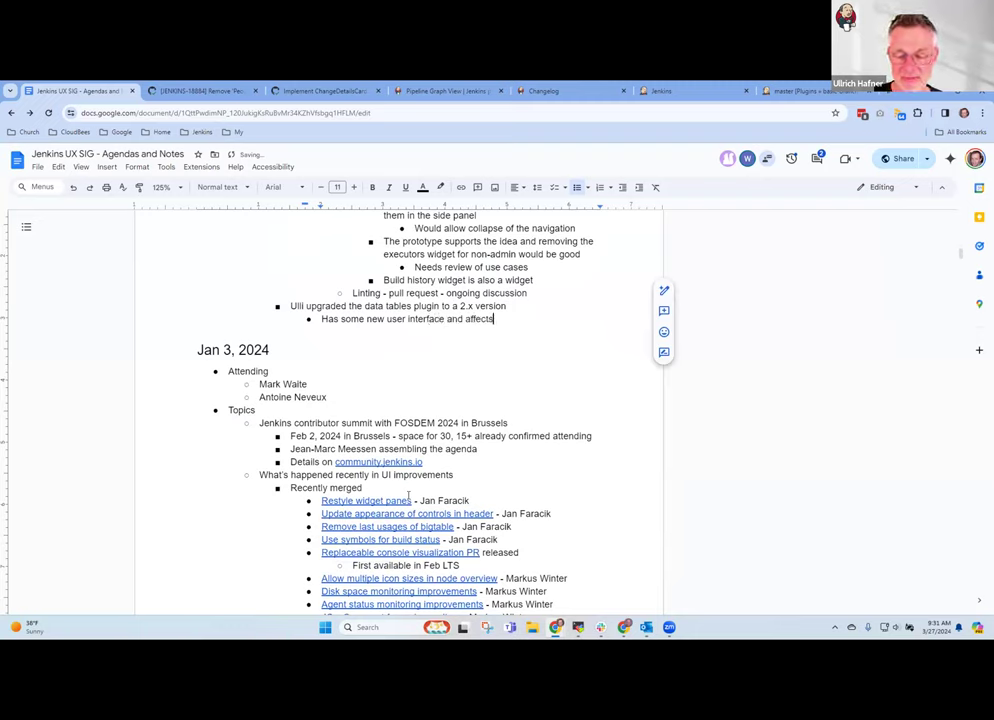
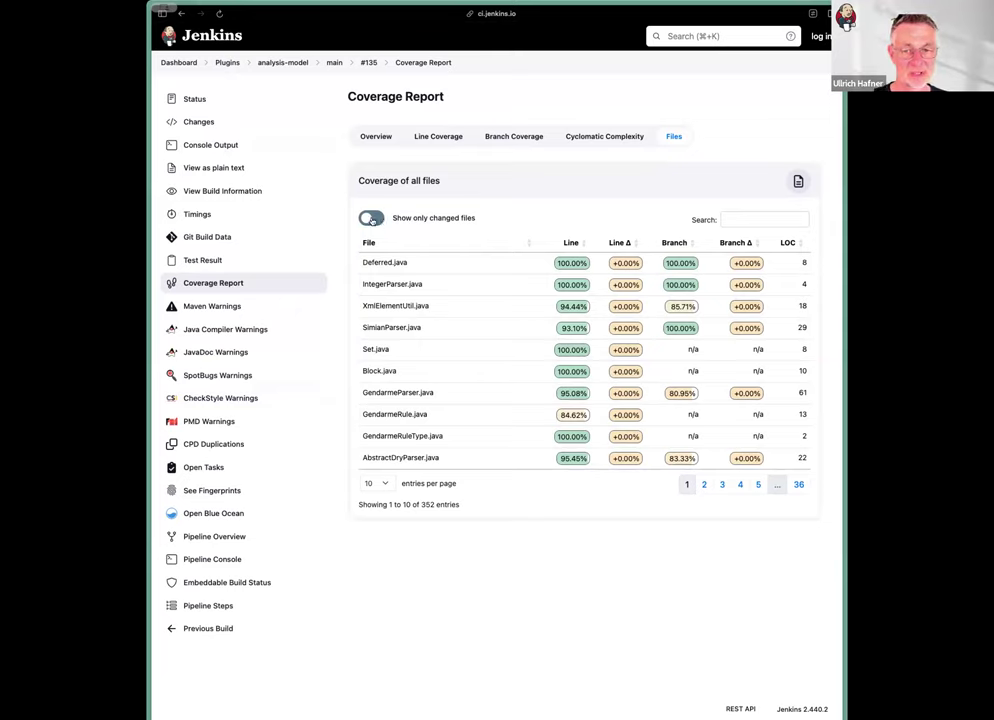
Limit the analysis-model coverage table to changed files, then show all files again.
click(372, 219)
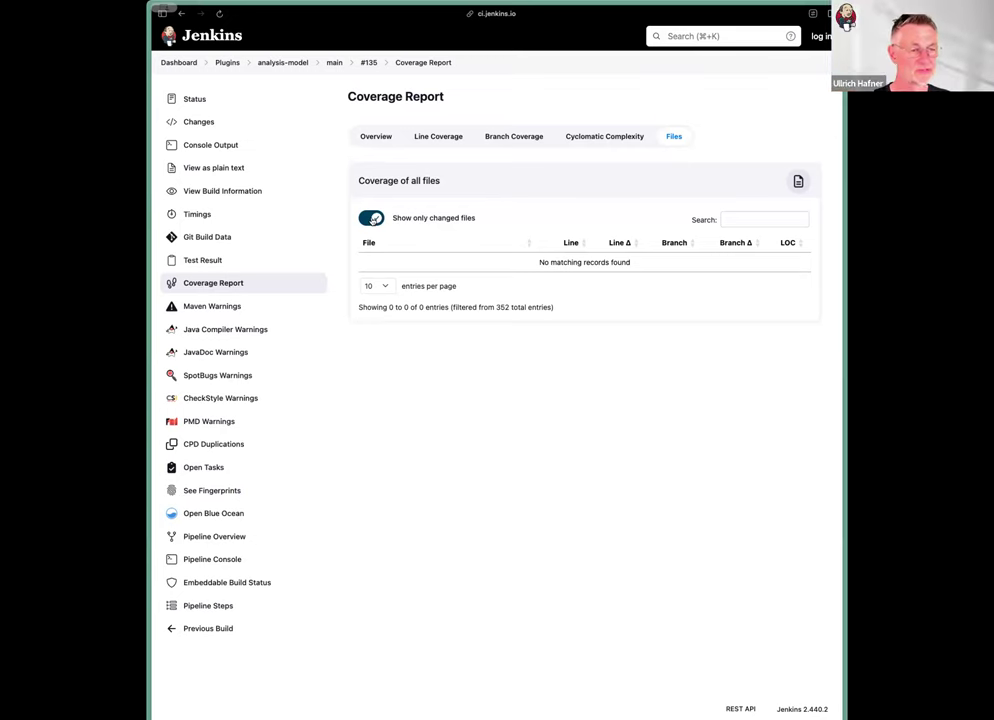
click(372, 218)
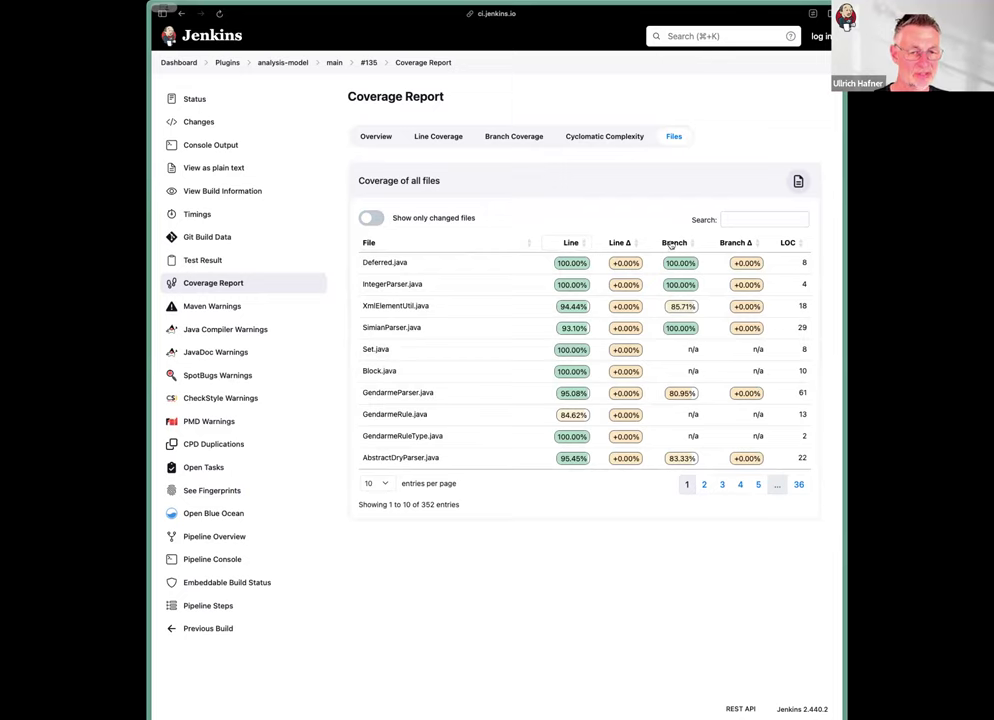
Try sorting the file coverage table by Branch, Line Δ and File, ending with ascending Line coverage.
click(672, 244)
click(672, 243)
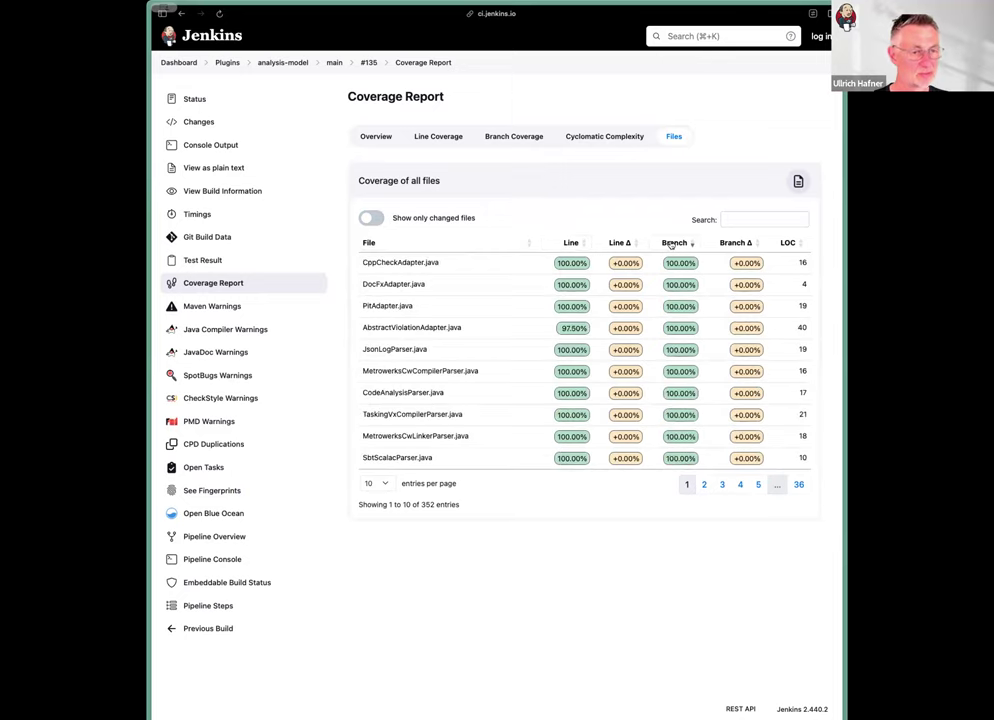
click(619, 243)
click(619, 243)
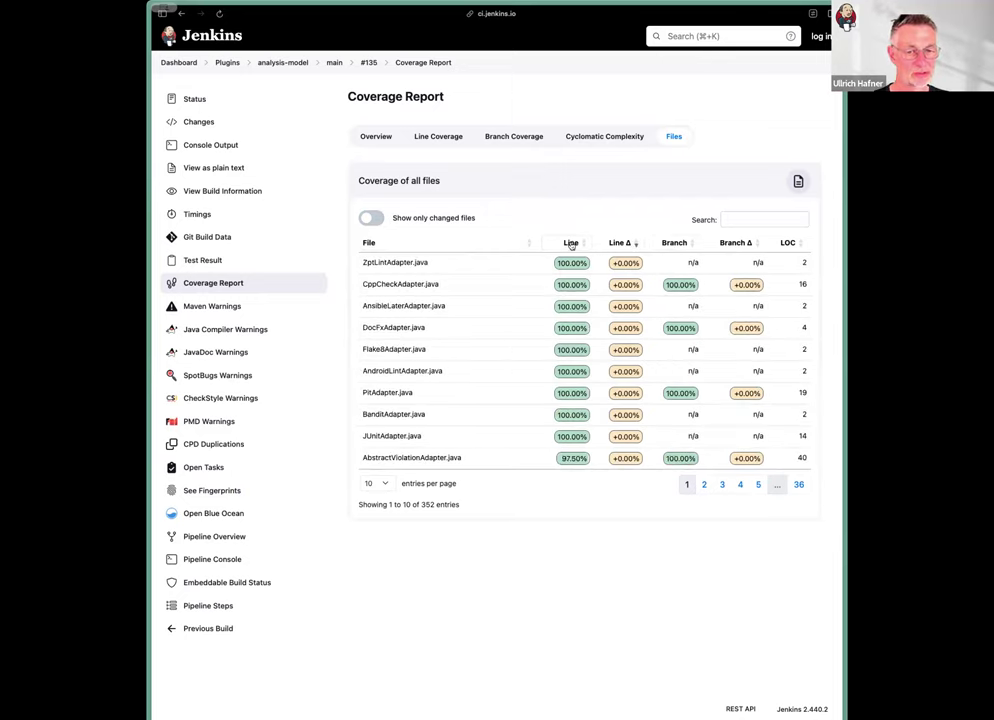
click(515, 244)
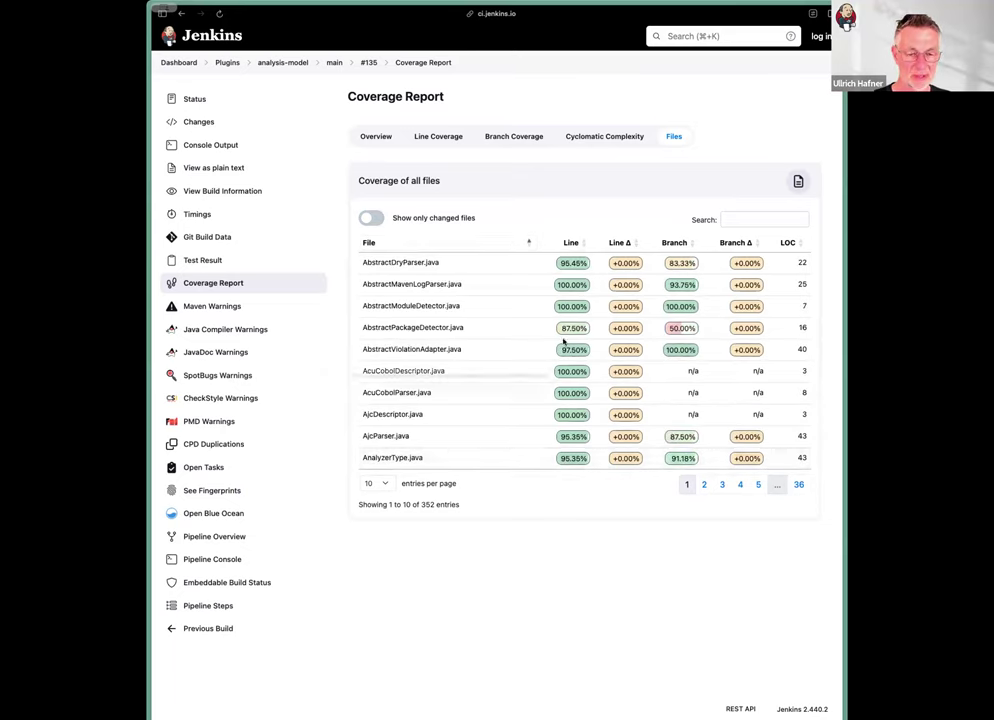
mouse_move(571, 331)
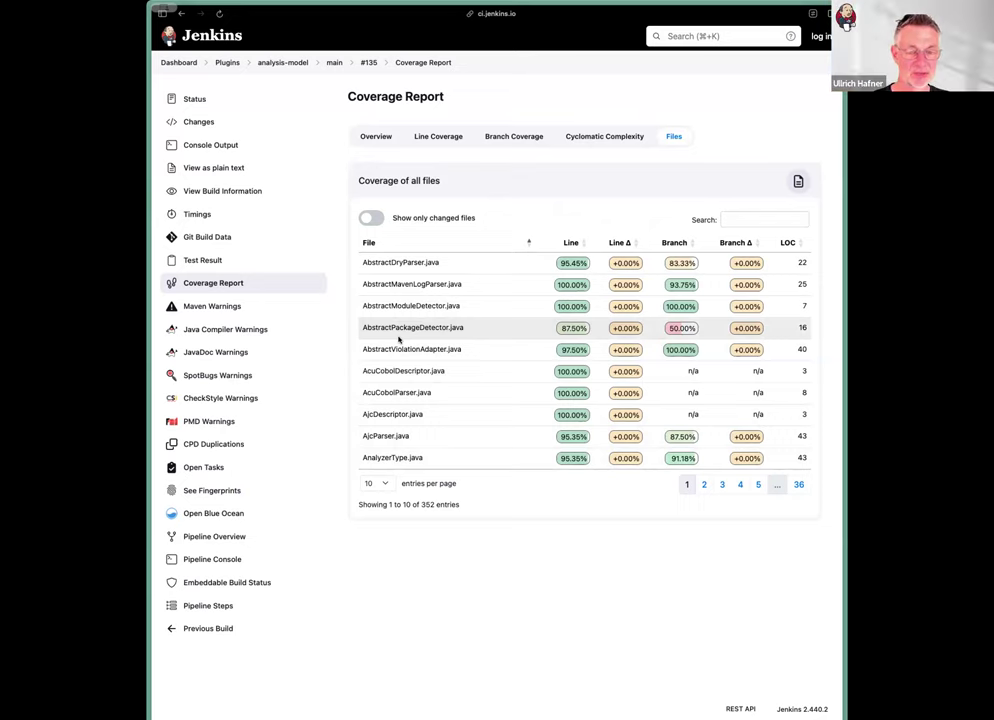
click(567, 246)
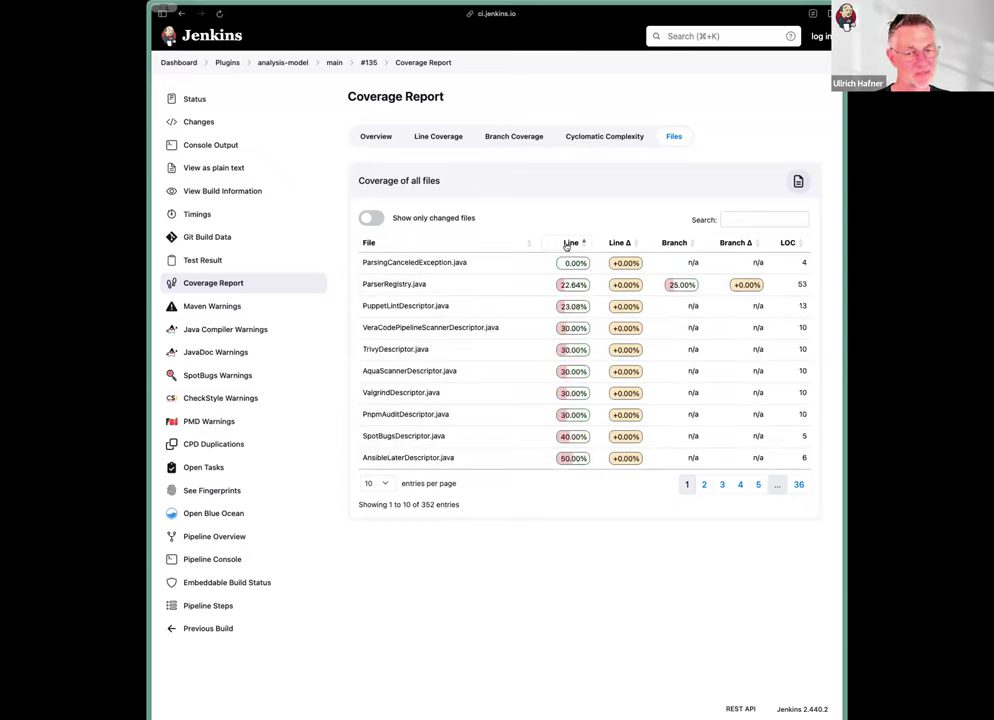
Sort the file coverage table by descending Line coverage, clear the sorting, and show more entries per page.
click(567, 246)
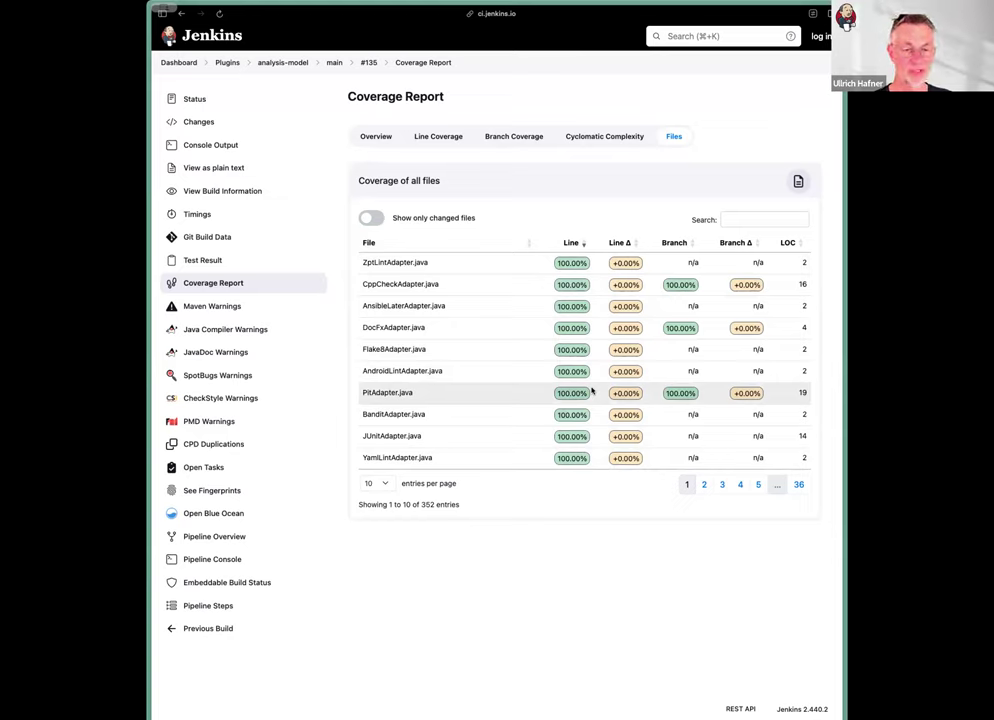
click(570, 243)
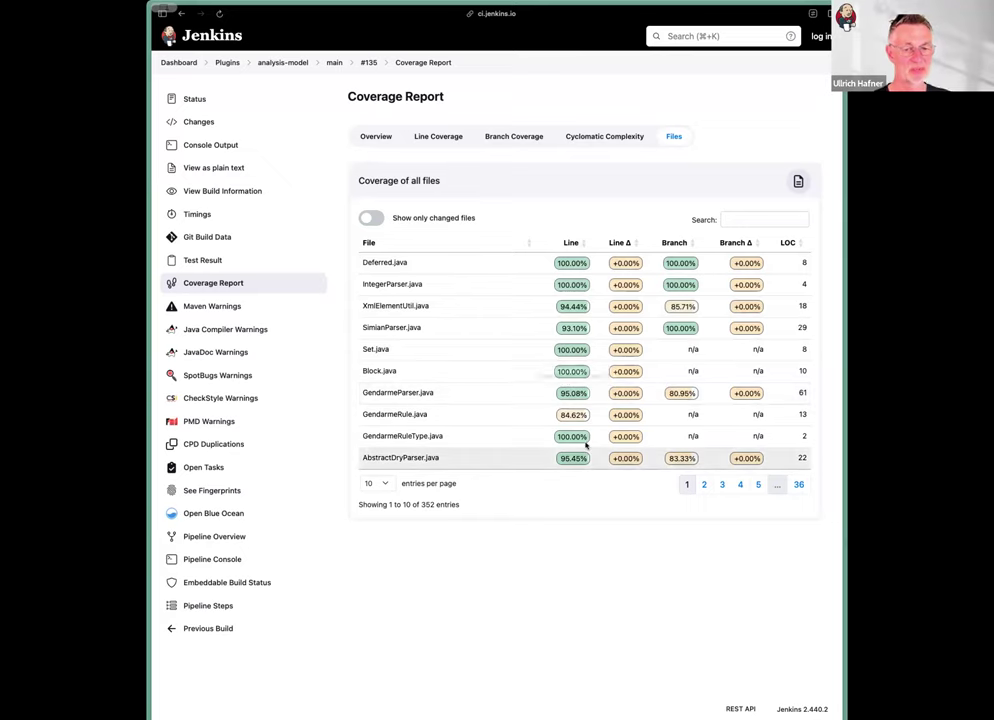
click(368, 484)
click(370, 494)
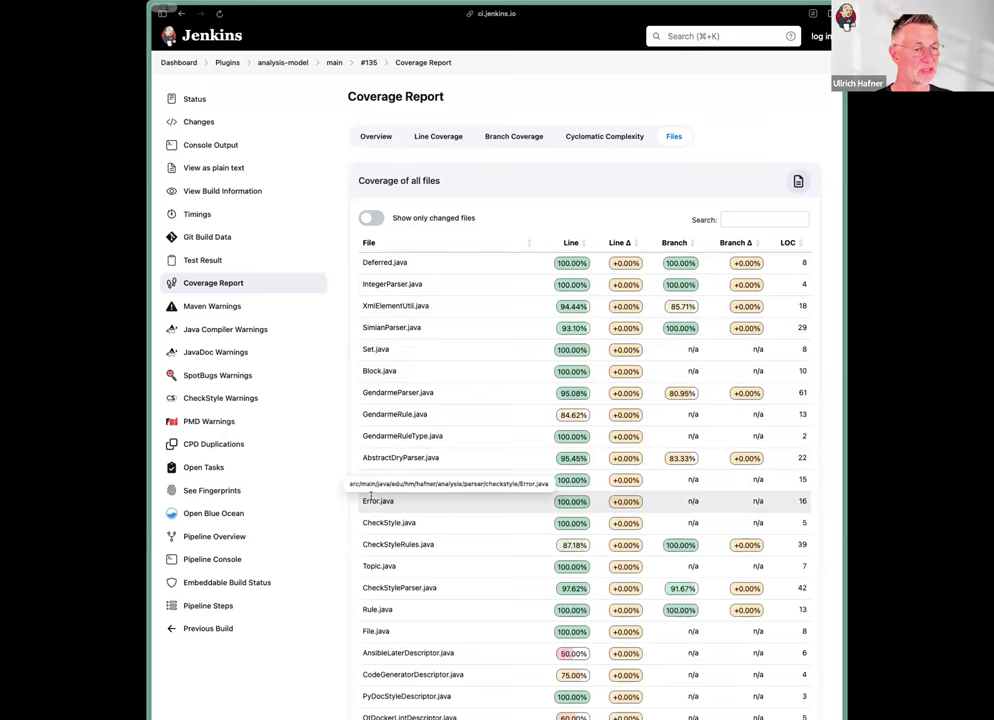
Enlarge the browser window to view the coverage table's additional columns, and restore its narrower size.
key(super+r)
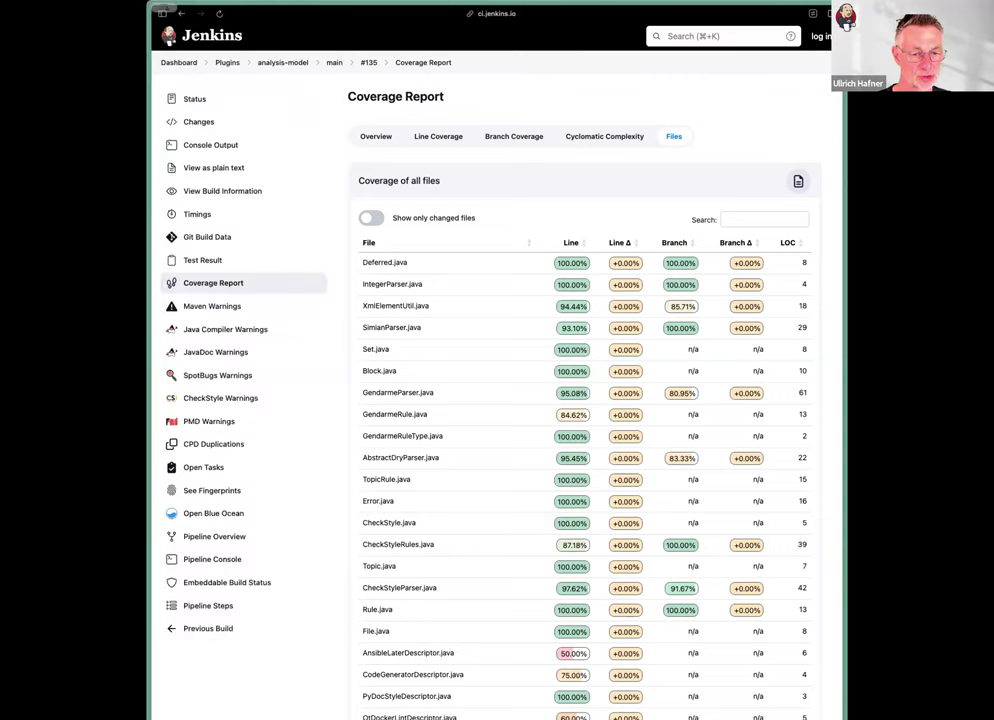
key(ctrl+alt+Return)
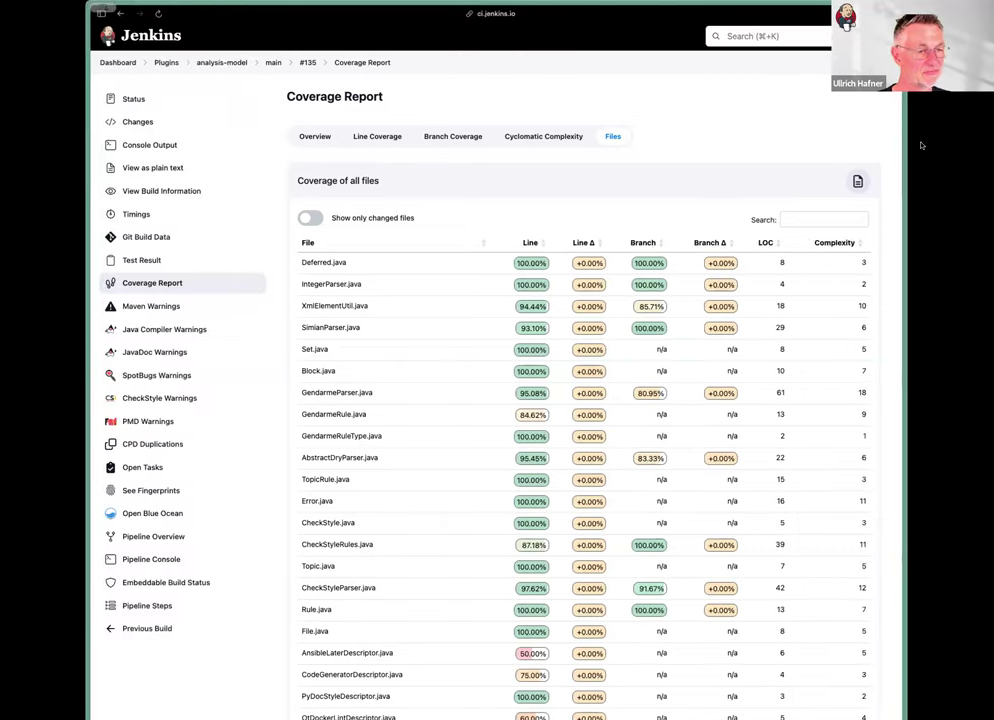
mouse_move(72, 166)
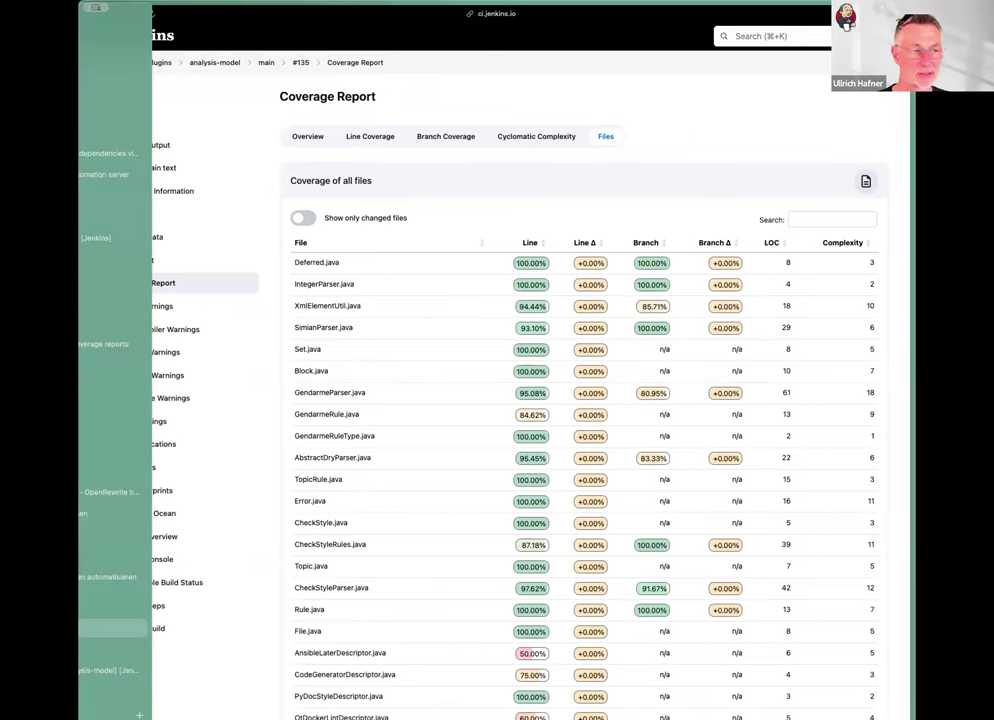
key(ctrl+alt+Return)
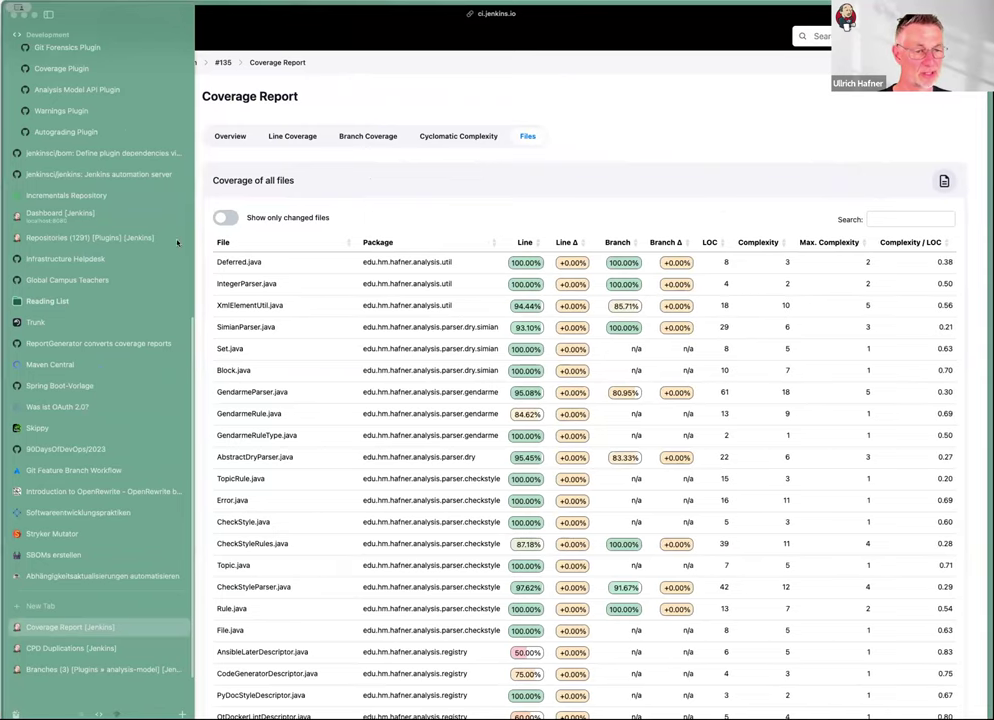
key(ctrl+alt+BackSpace)
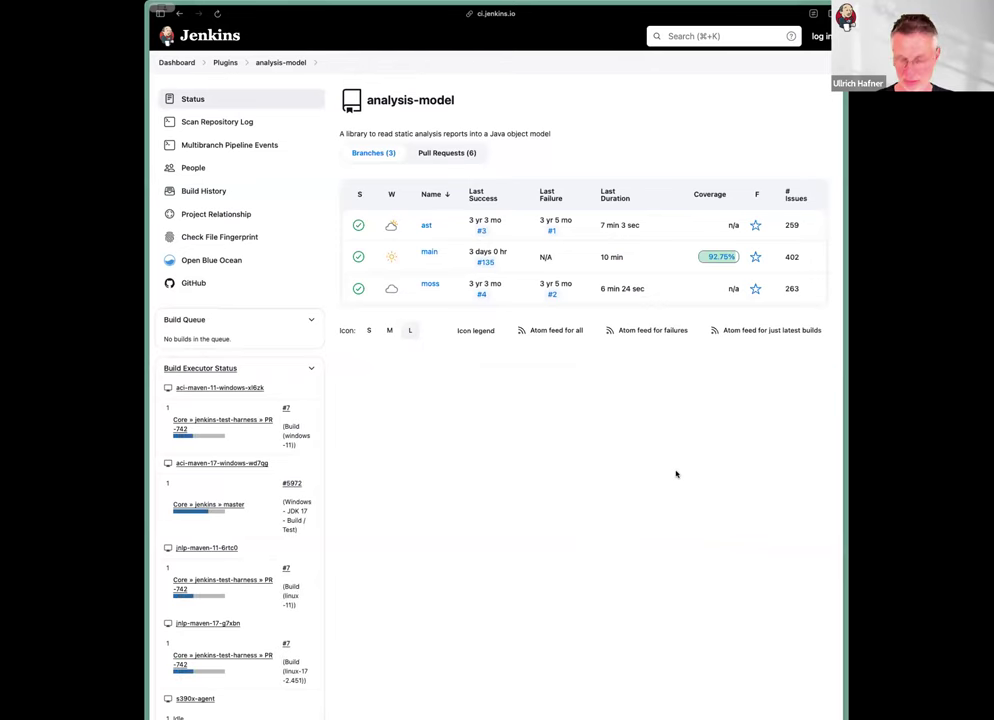
Switch to the CPD Duplications report and collapse the details of Issue.java:255 and Issue.java:315 in the issues table.
key(ctrl+Tab)
key(ctrl+Tab)
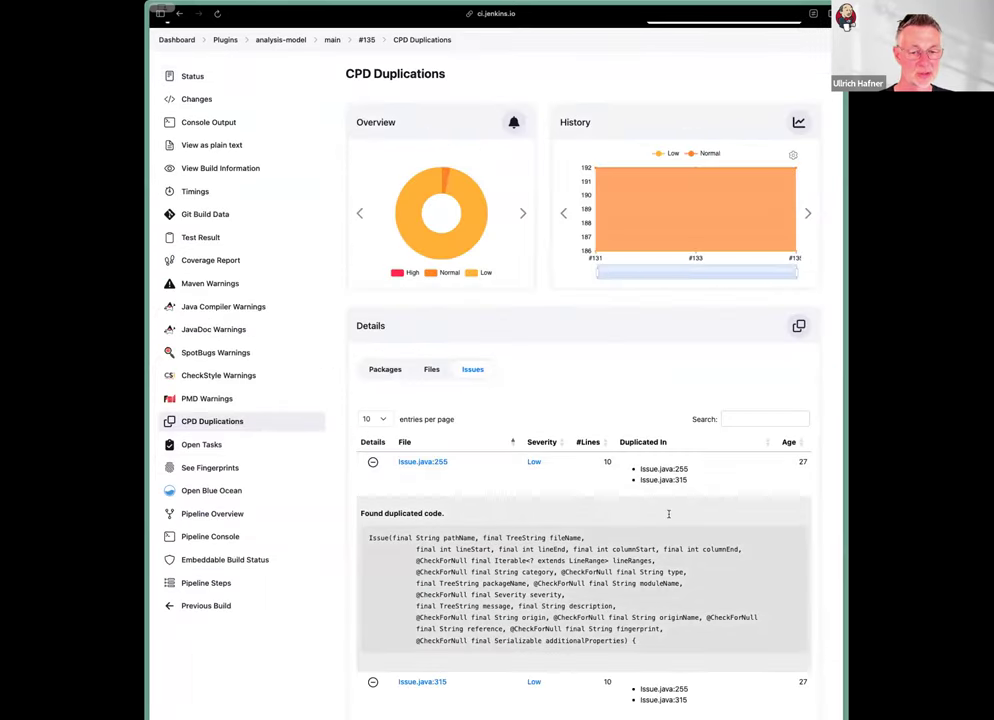
scroll(668, 514, down, 3)
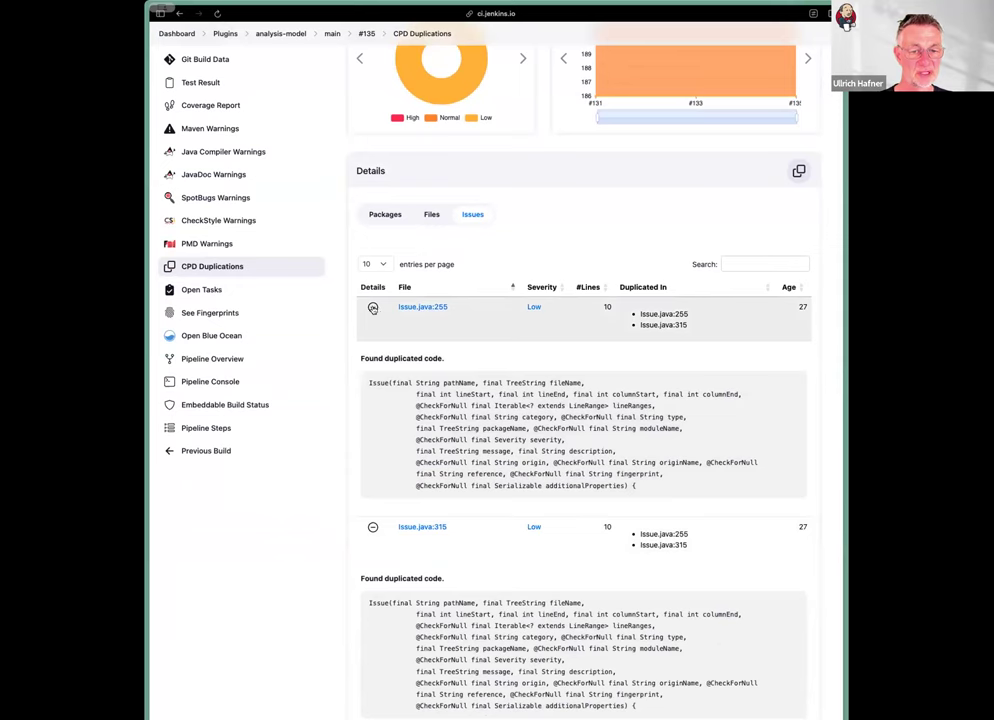
click(372, 308)
scroll(373, 290, down, 2)
click(372, 269)
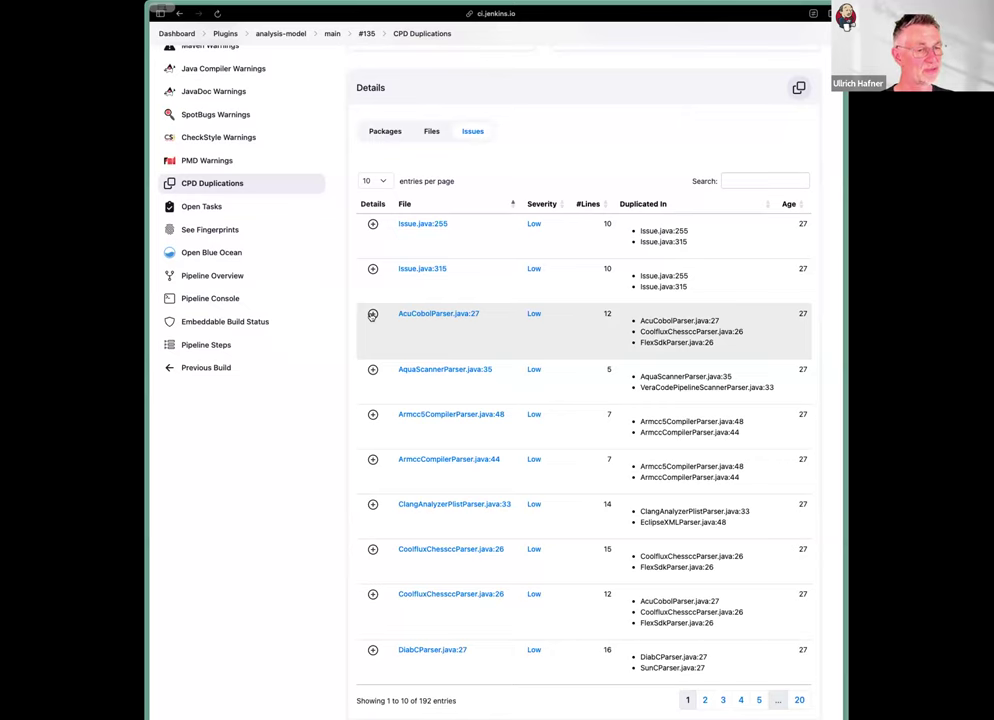
Expand AcuCobolParser.java:27, highlight its duplicated code block to examine it, and collapse the details again.
click(372, 315)
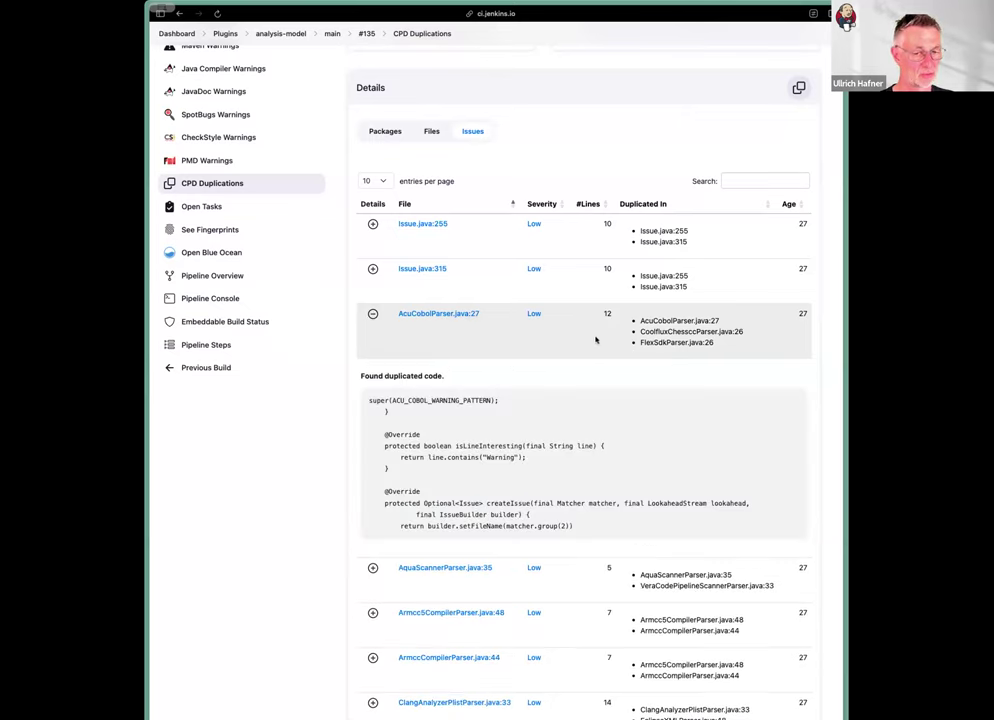
drag(366, 400, 575, 526)
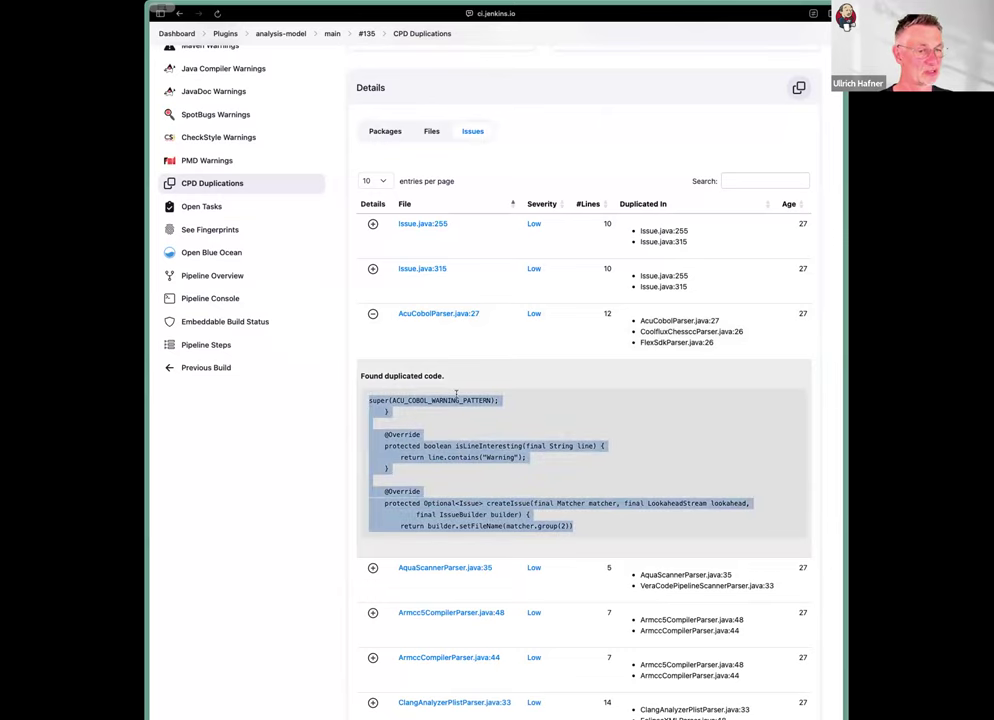
click(373, 315)
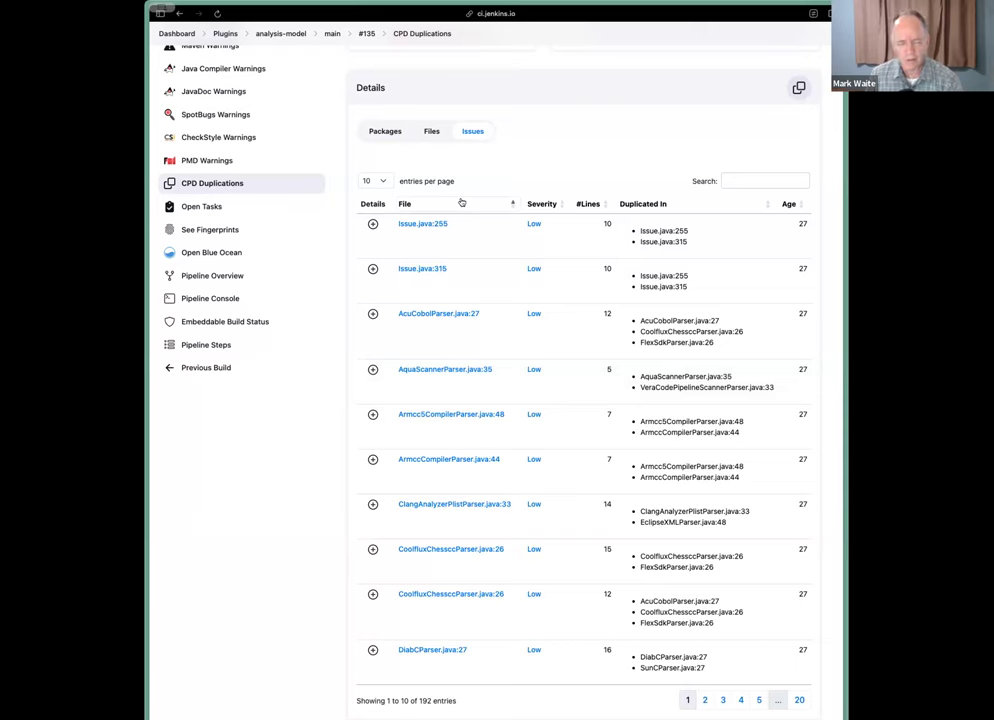
scroll(462, 202, down, 1)
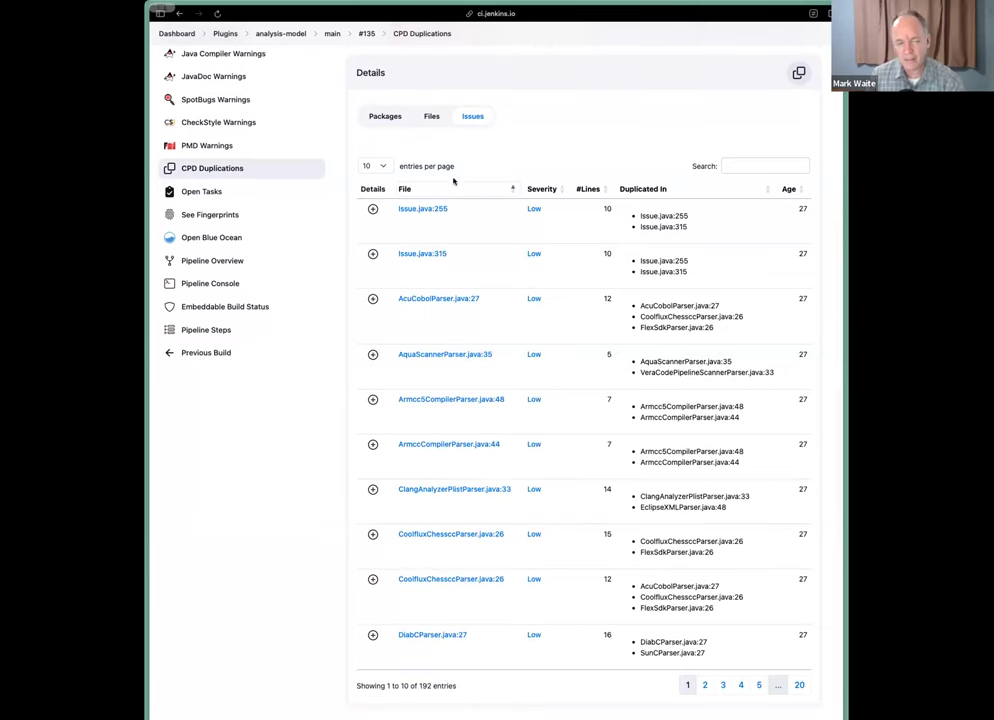